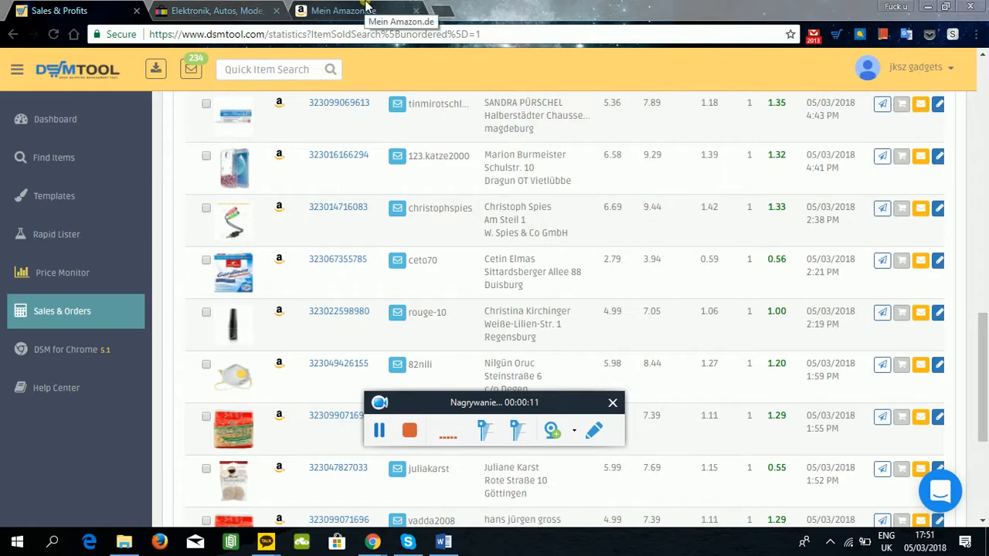
View the Amazon.de account page and open the list of not-yet-shipped orders from eBay's selling overview.
click(367, 9)
mouse_move(771, 103)
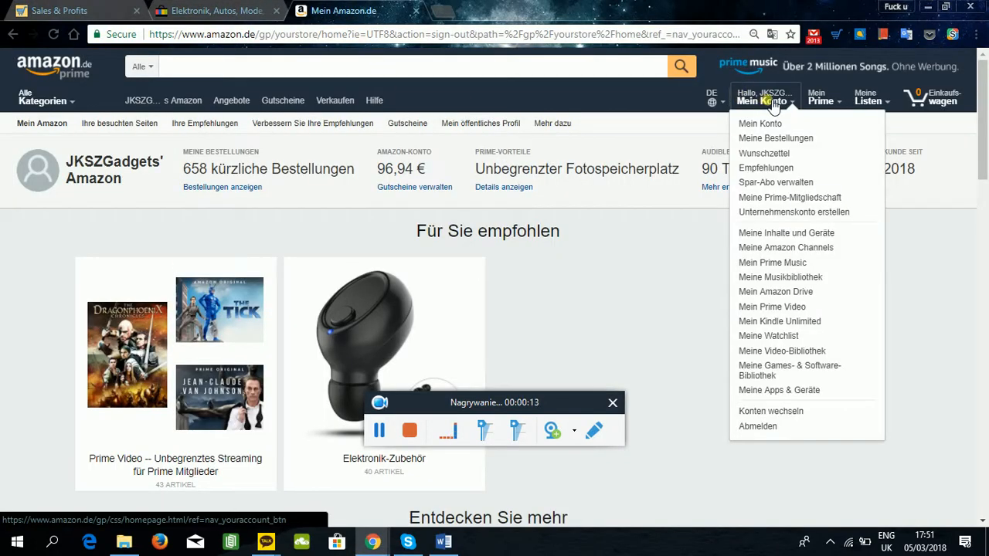
click(209, 10)
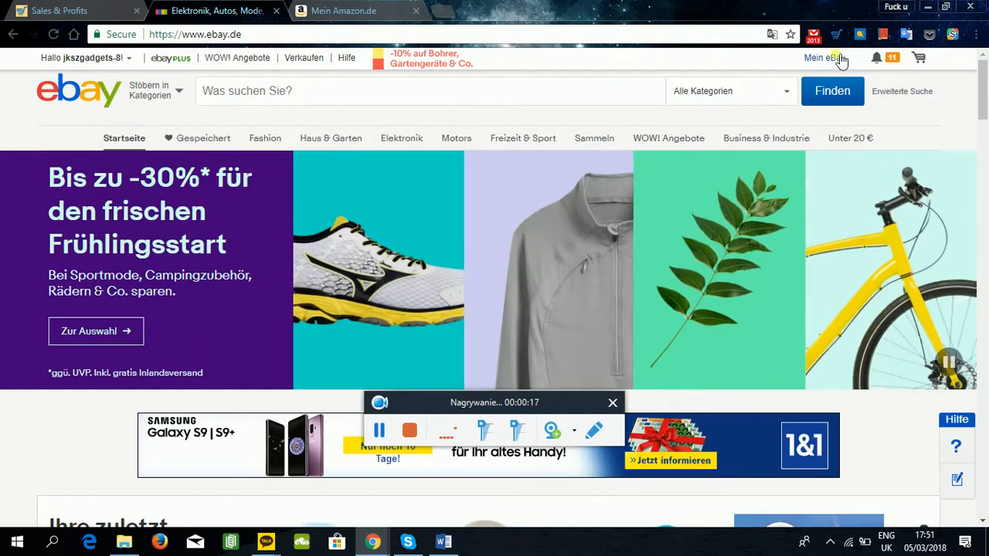
mouse_move(827, 59)
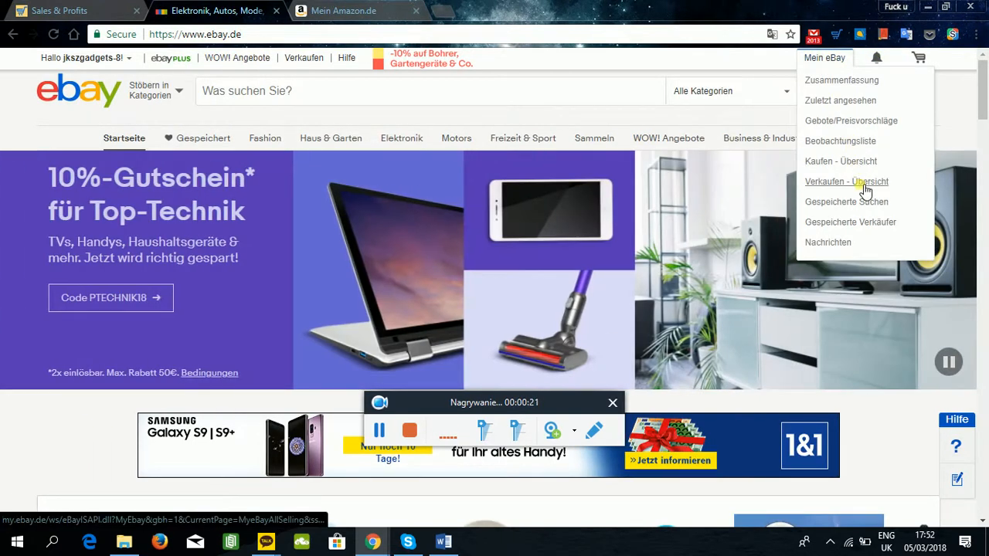
click(864, 187)
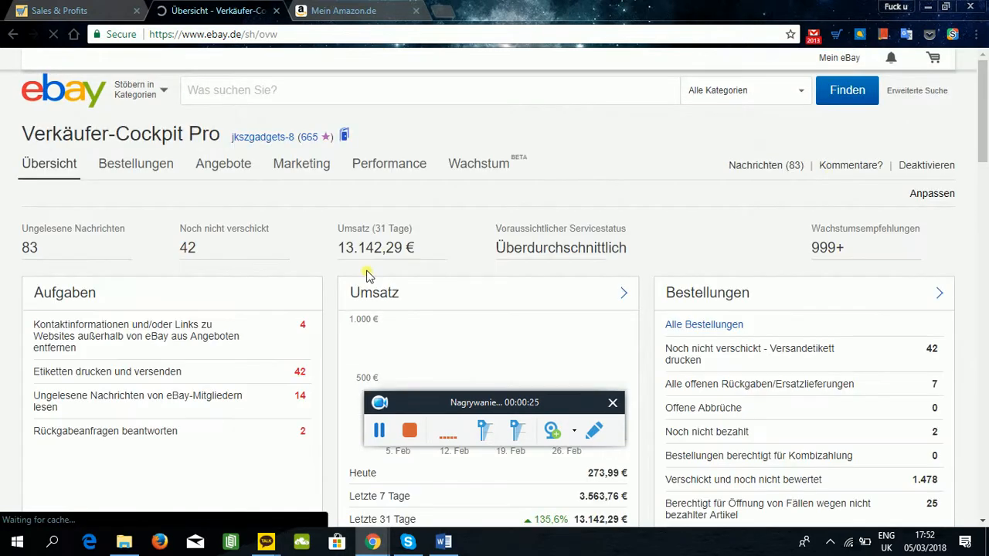
click(163, 381)
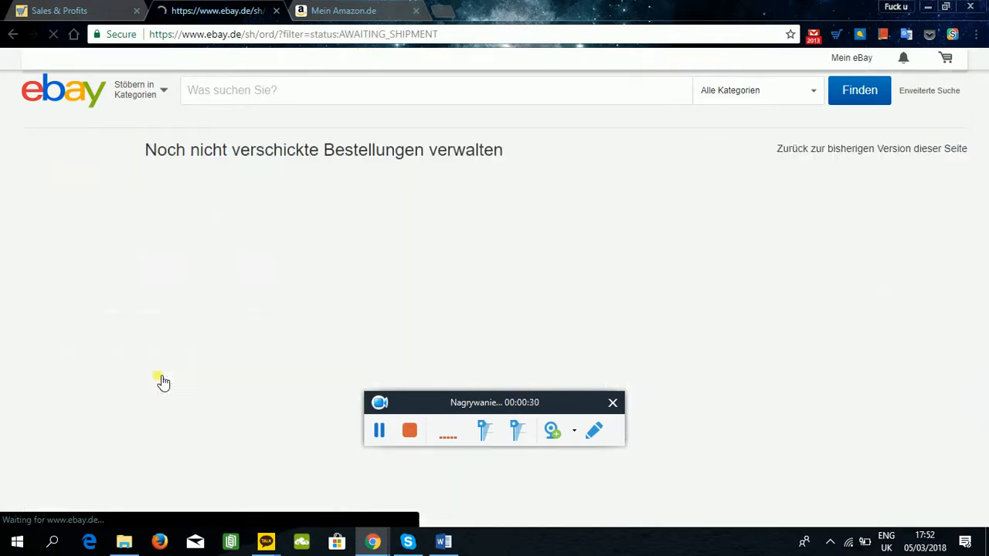
Switch to DSM Tool and open the sold items waiting for purchase from the dashboard.
click(93, 6)
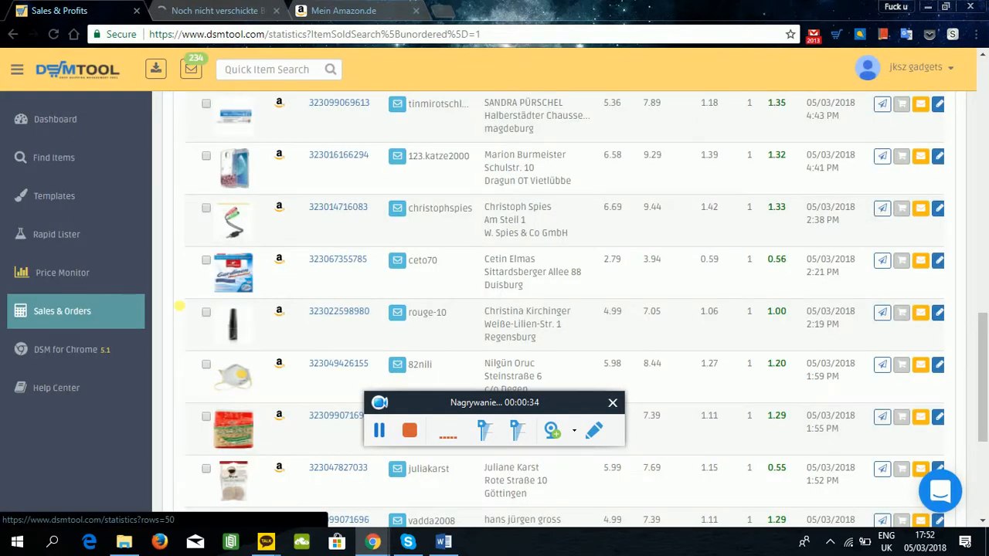
drag(569, 401, 676, 25)
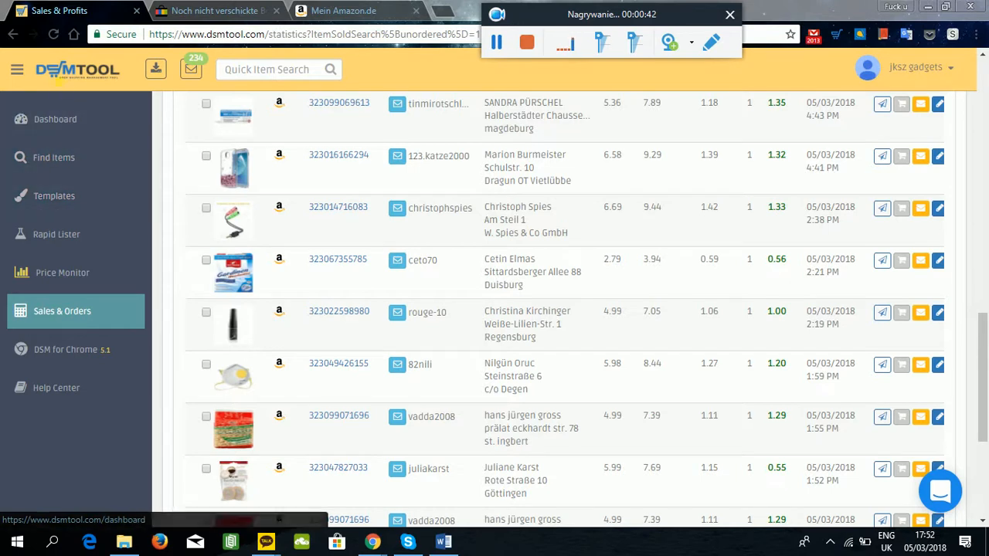
click(59, 71)
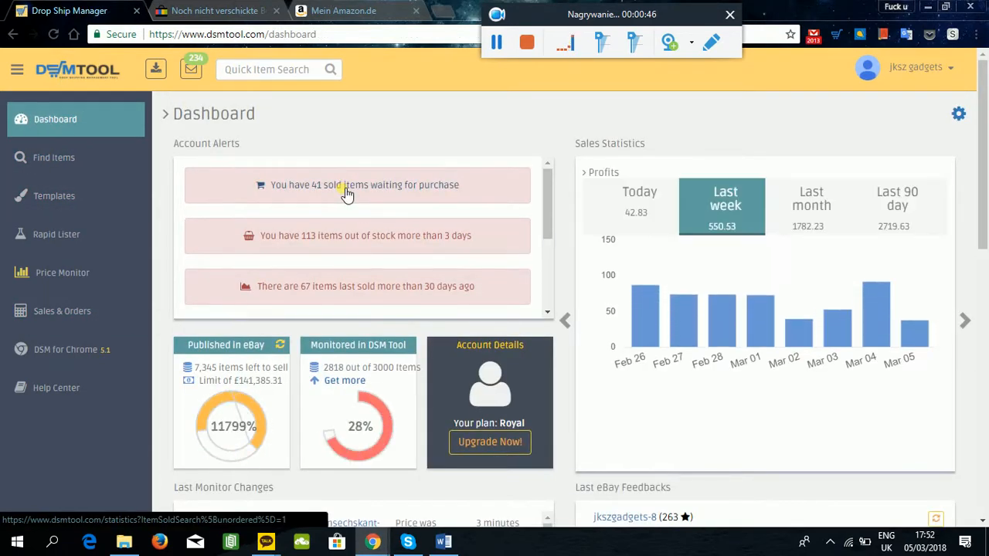
click(346, 193)
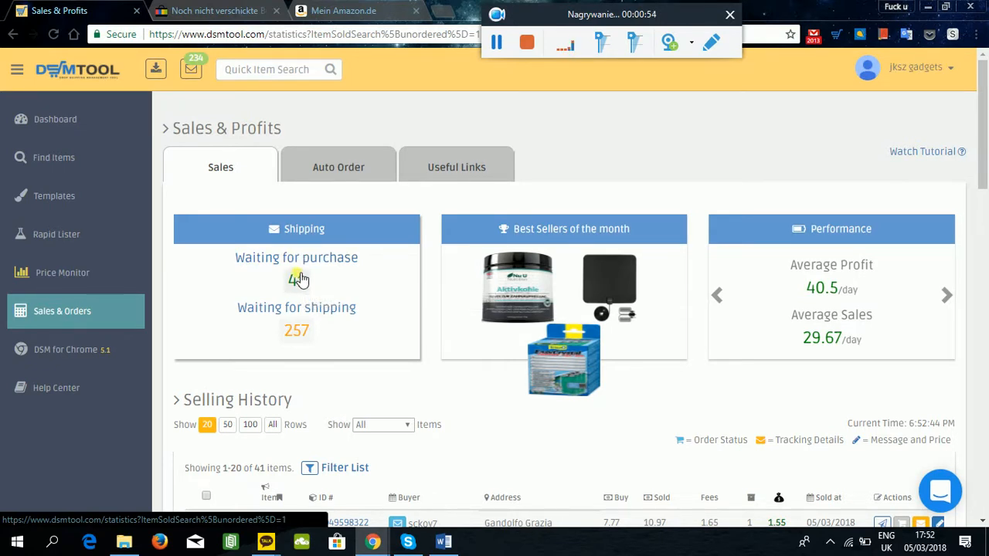
click(298, 278)
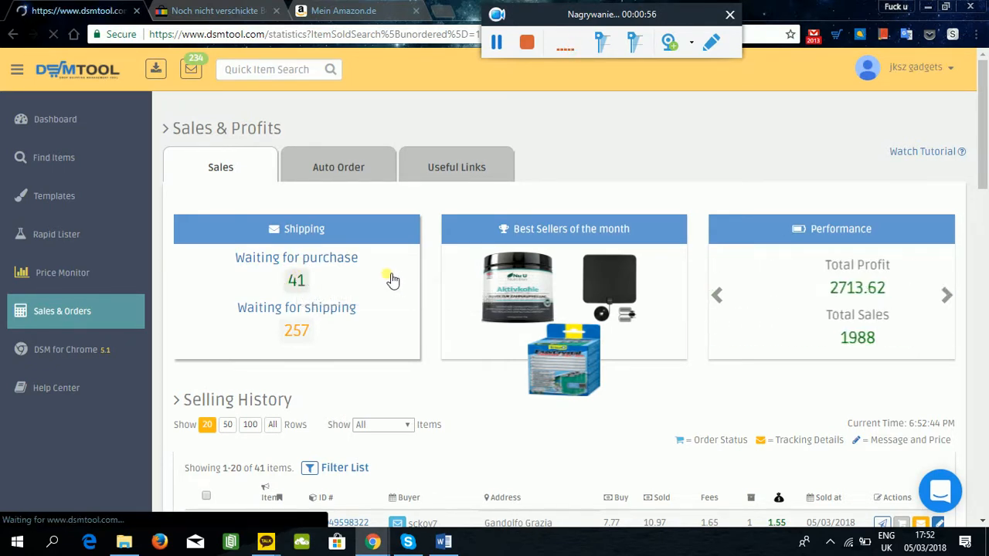
Show 50 rows per page in the selling history of items waiting for purchase.
scroll(355, 297, down, 5)
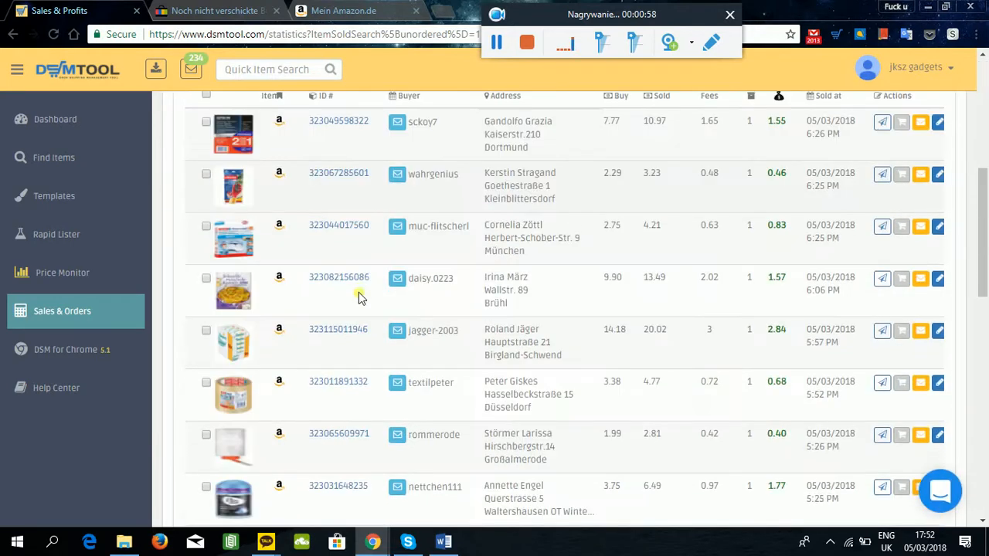
scroll(348, 309, down, 4)
scroll(342, 331, up, 7)
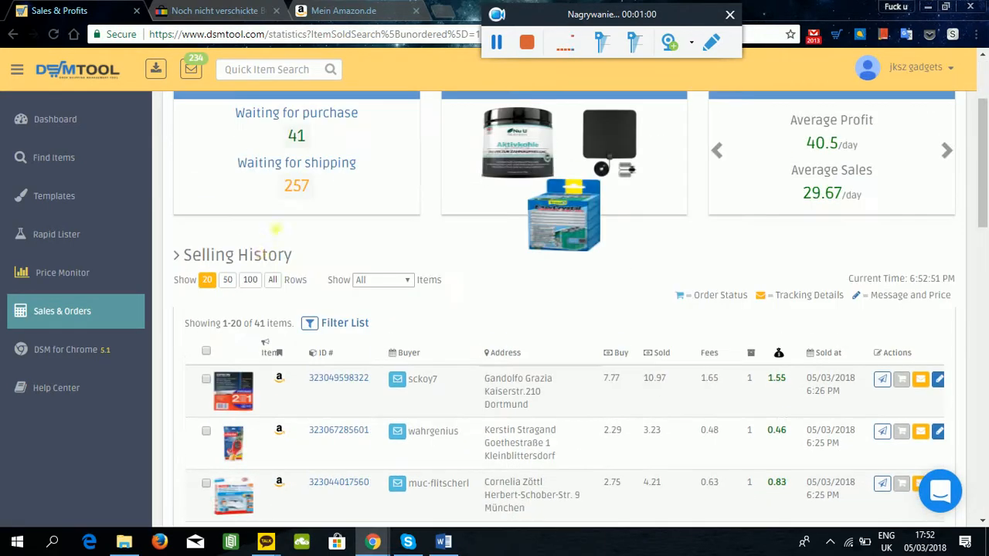
click(230, 280)
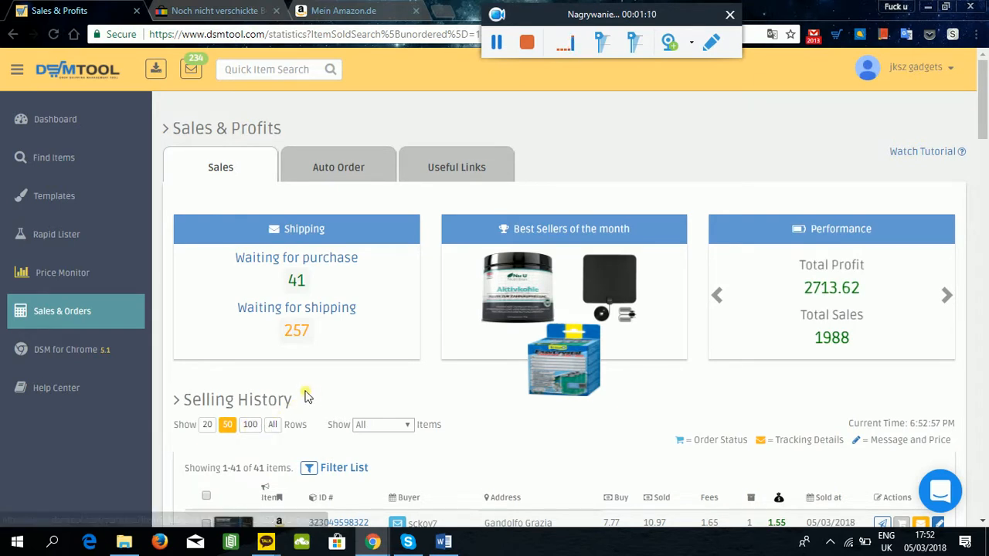
Examine the list of sold items waiting for purchase, including its oldest orders, to choose one to process.
scroll(256, 371, down, 3)
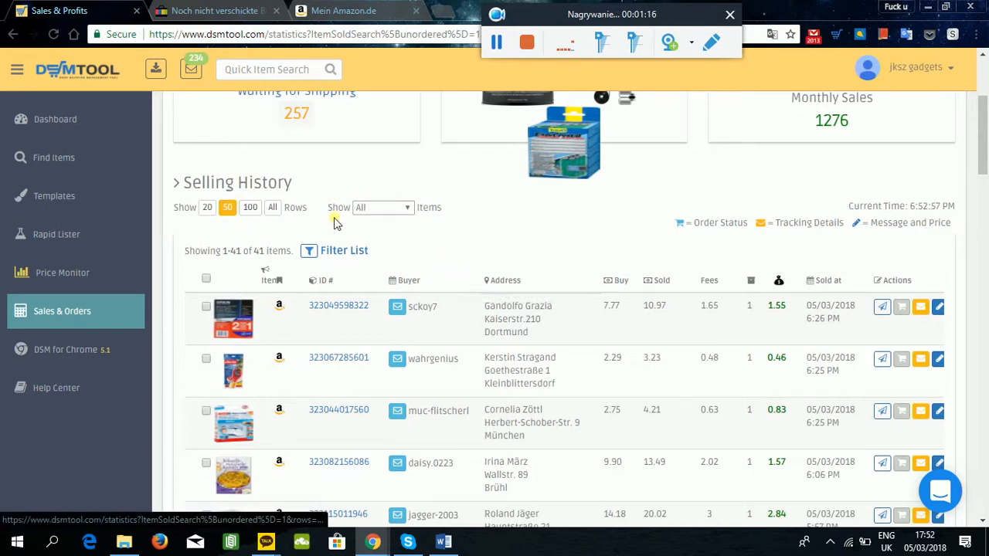
scroll(504, 230, down, 5)
scroll(463, 186, down, 10)
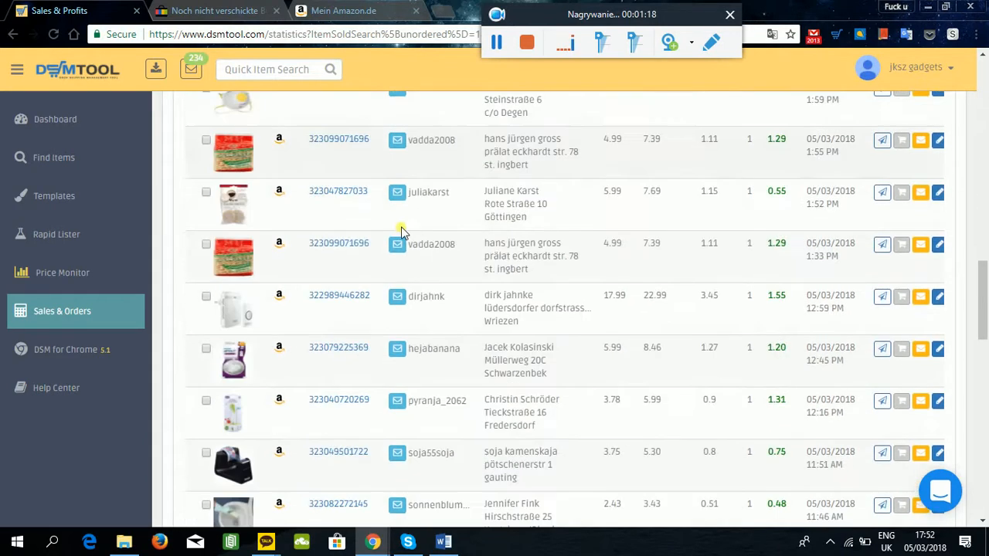
scroll(364, 248, down, 5)
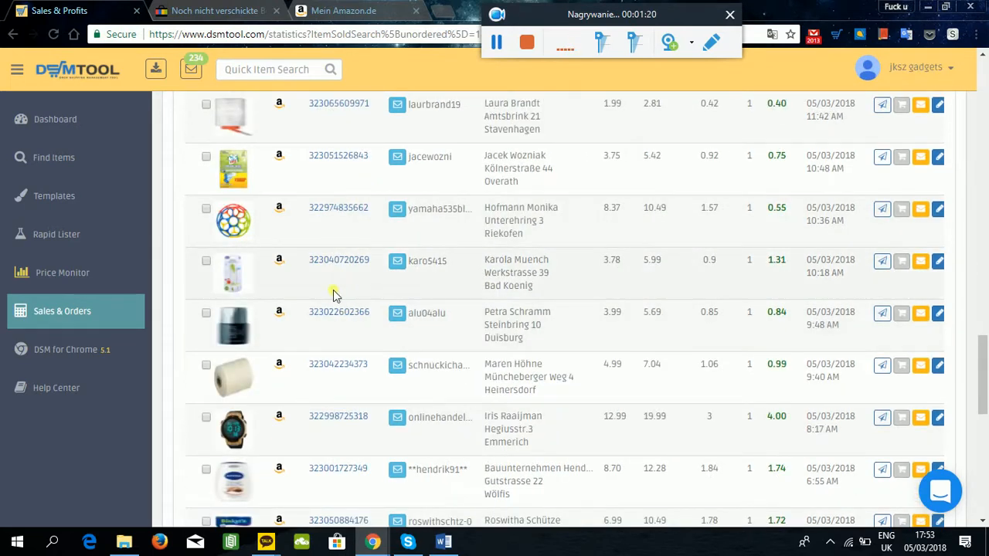
scroll(309, 300, down, 8)
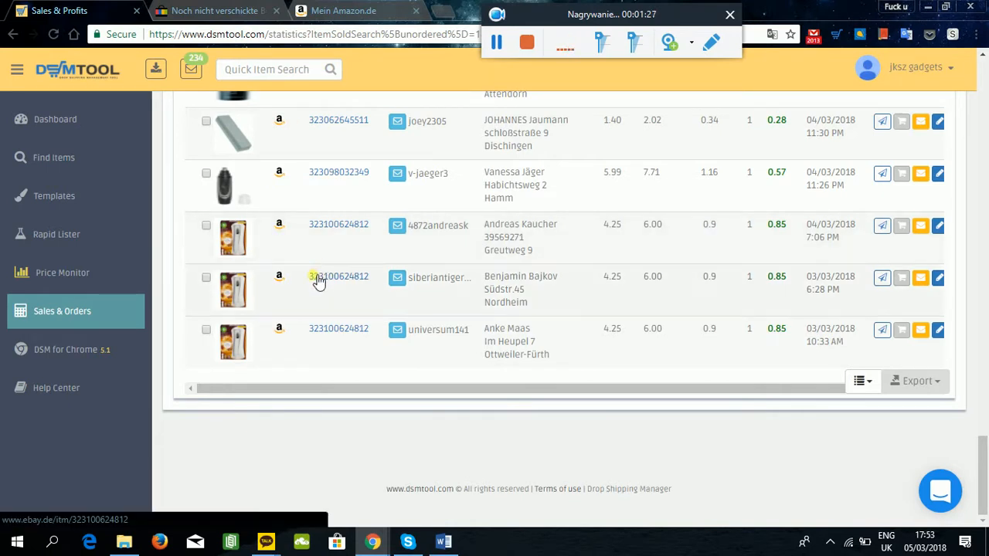
scroll(318, 282, up, 3)
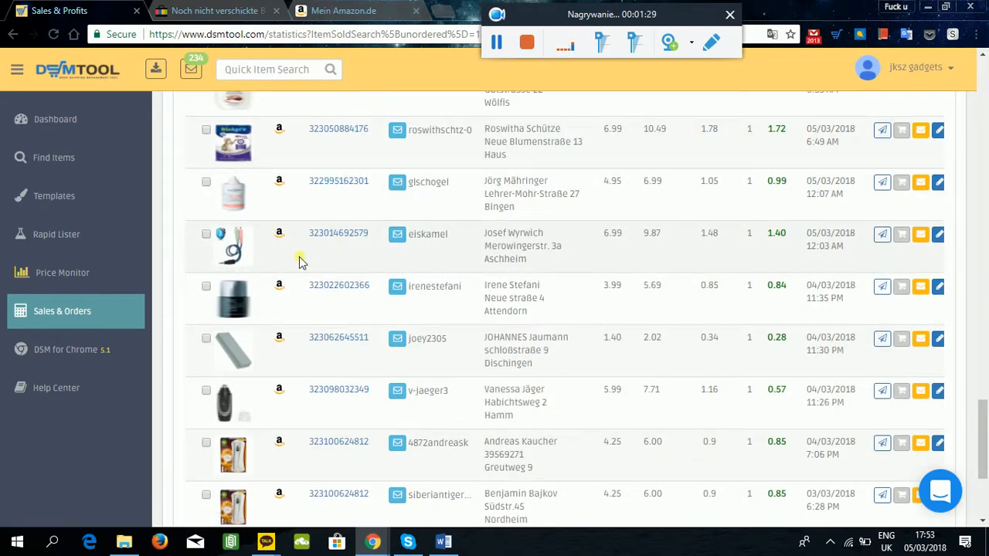
scroll(297, 295, up, 3)
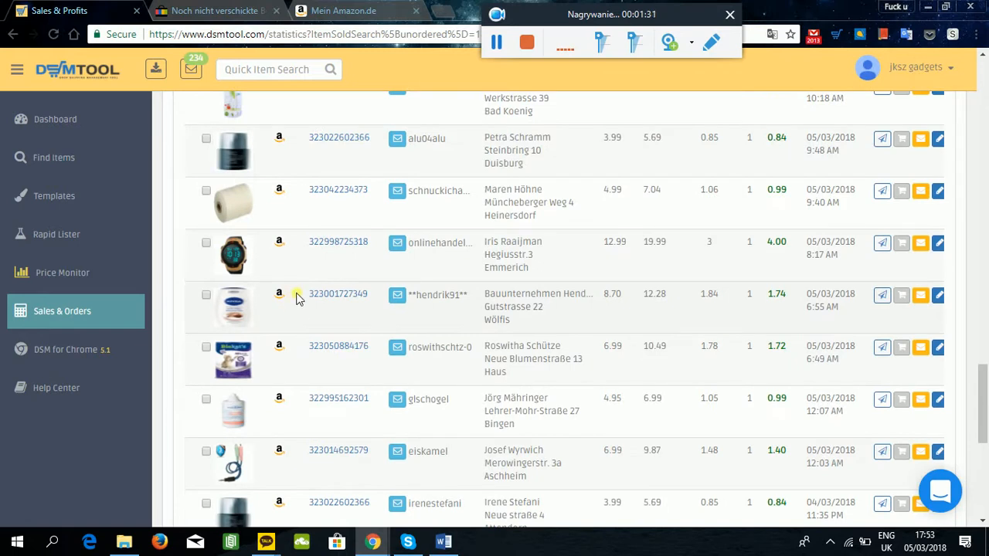
scroll(284, 282, up, 2)
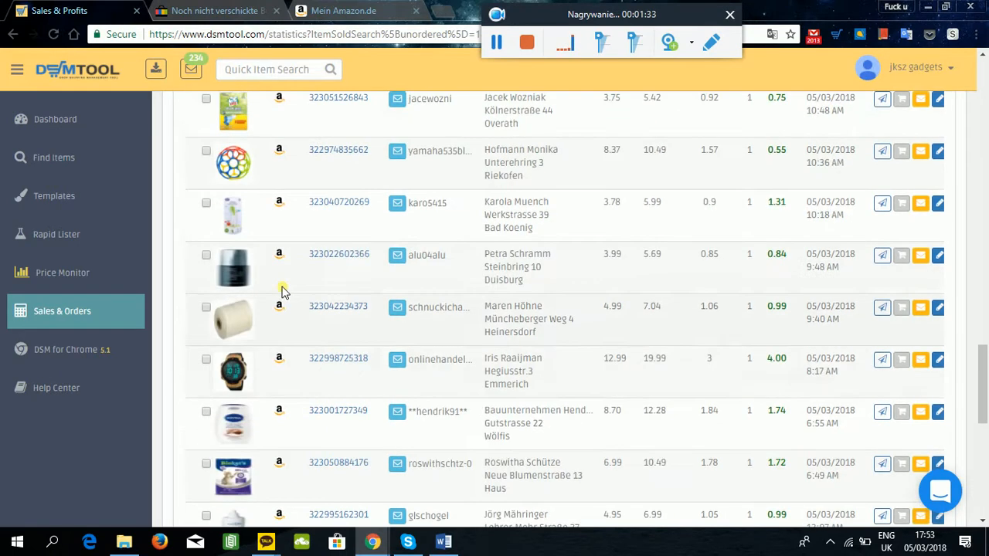
scroll(283, 286, down, 3)
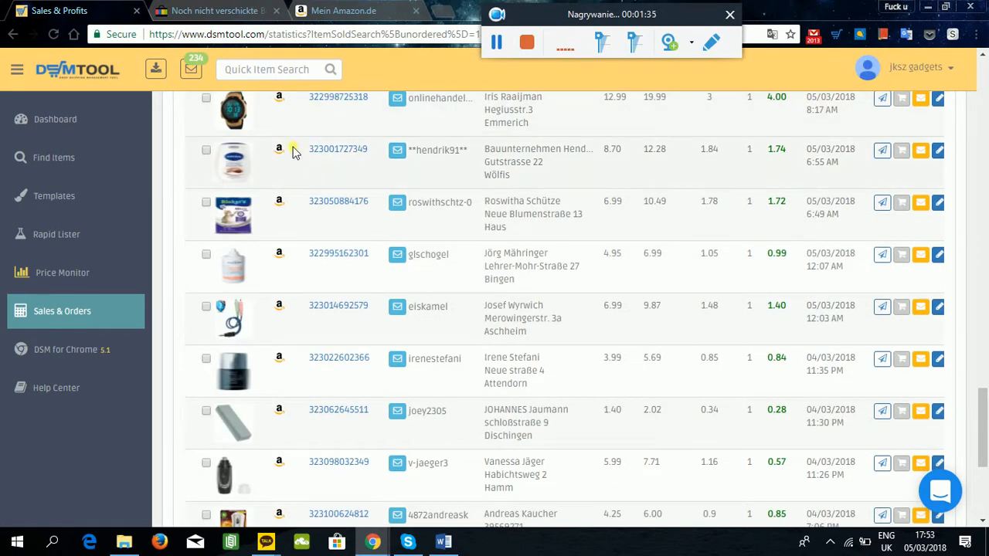
scroll(307, 170, up, 1)
click(516, 191)
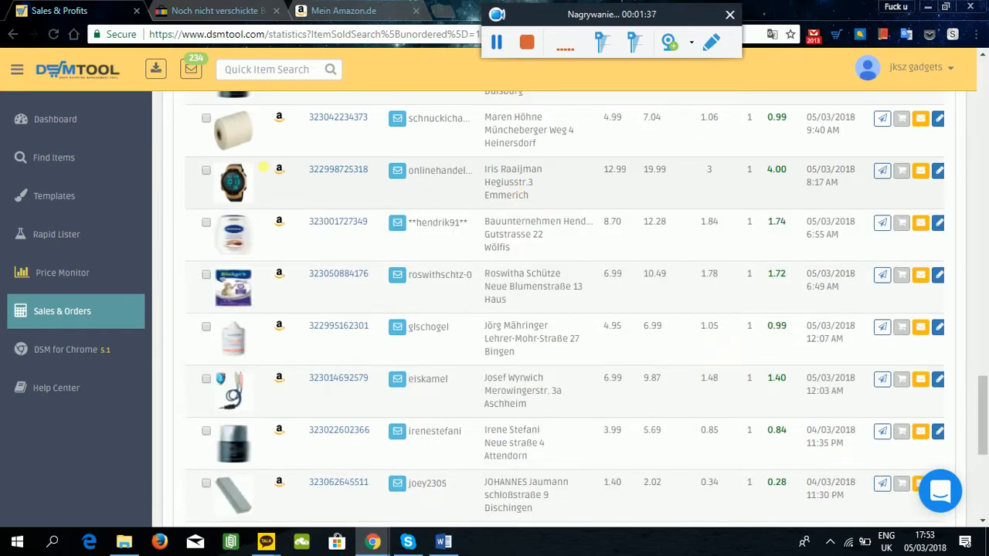
Open the Amazon.de supplier offer for the digital wristwatch order.
click(278, 168)
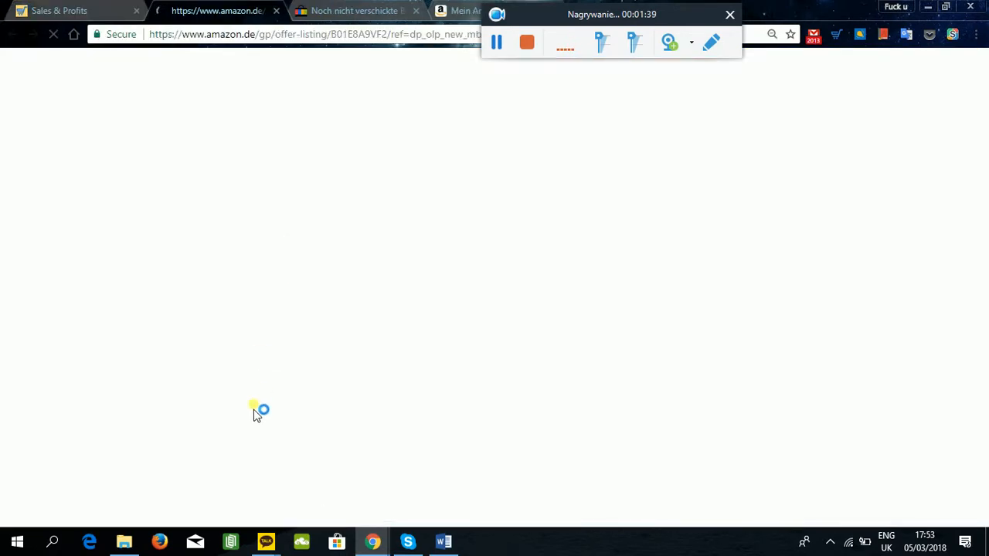
click(78, 11)
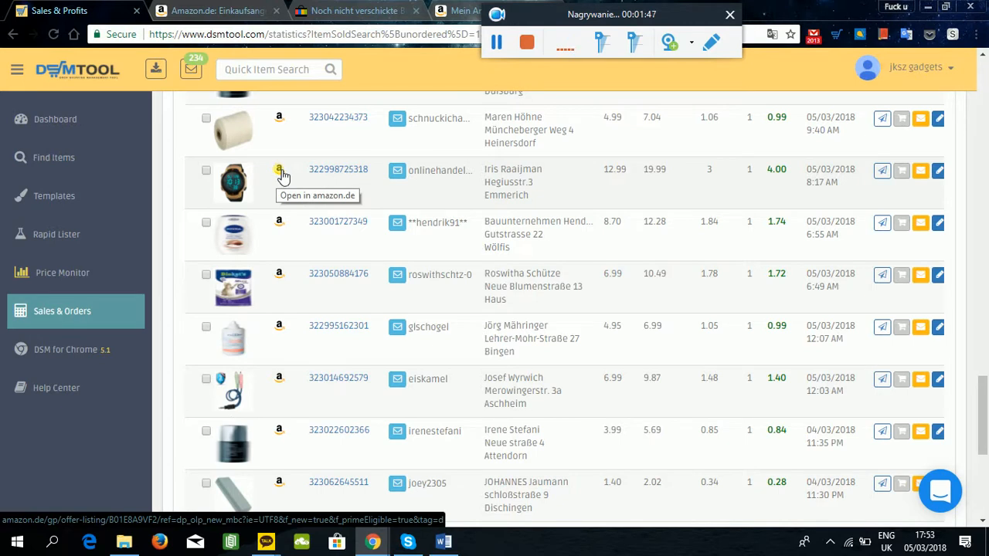
click(281, 174)
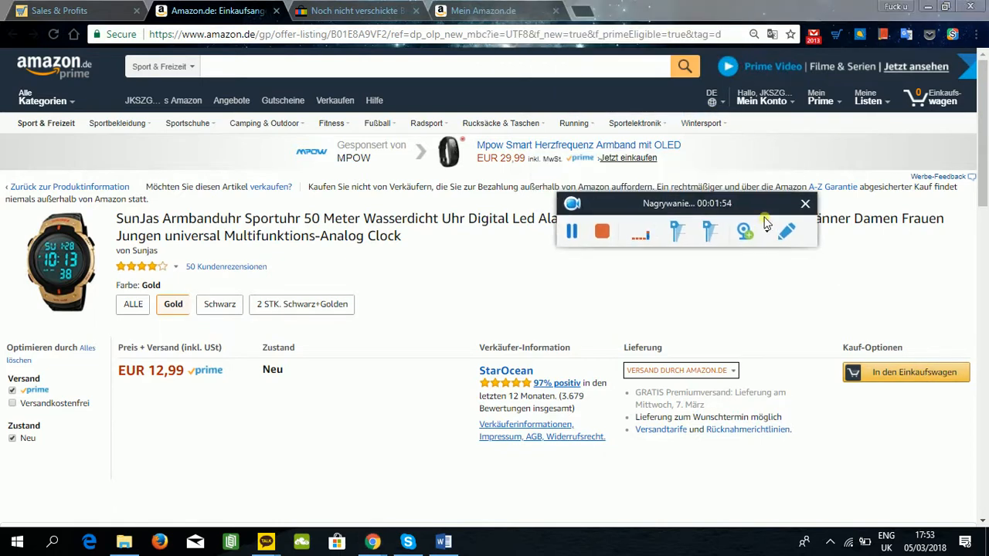
Translate the watch's offer page into English and restore the original German version.
click(771, 35)
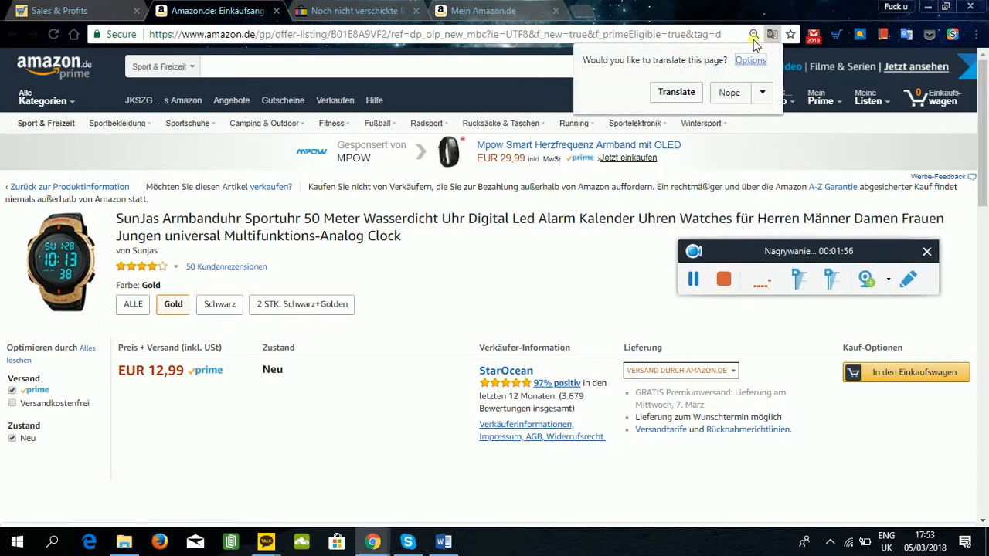
click(677, 94)
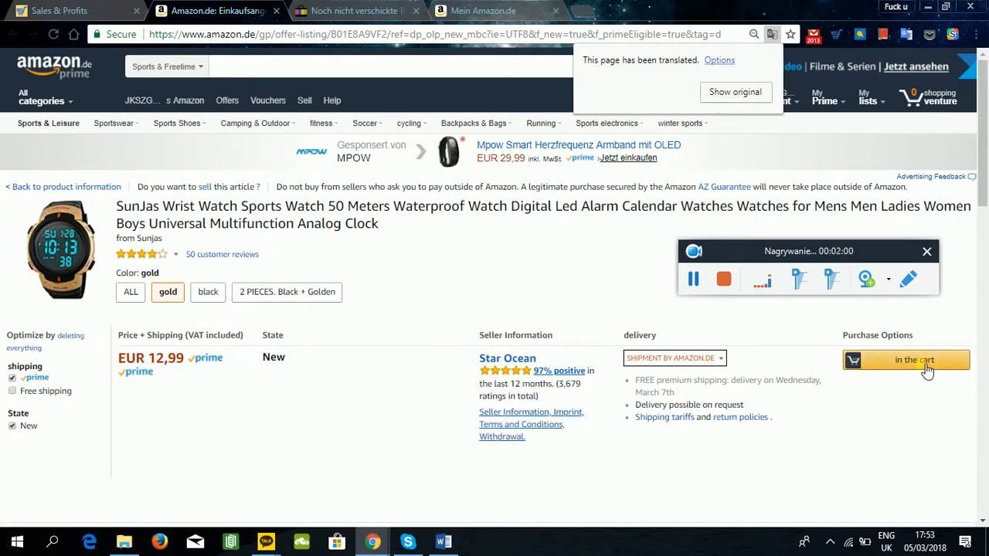
click(736, 92)
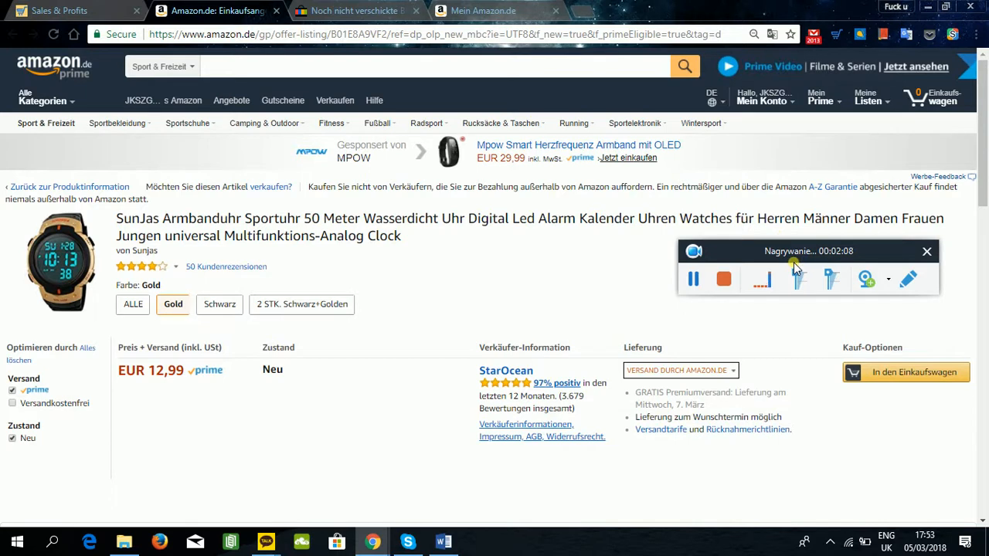
Add the gold SunJas watch to the Amazon cart and proceed to checkout with the new shipping address form.
click(916, 363)
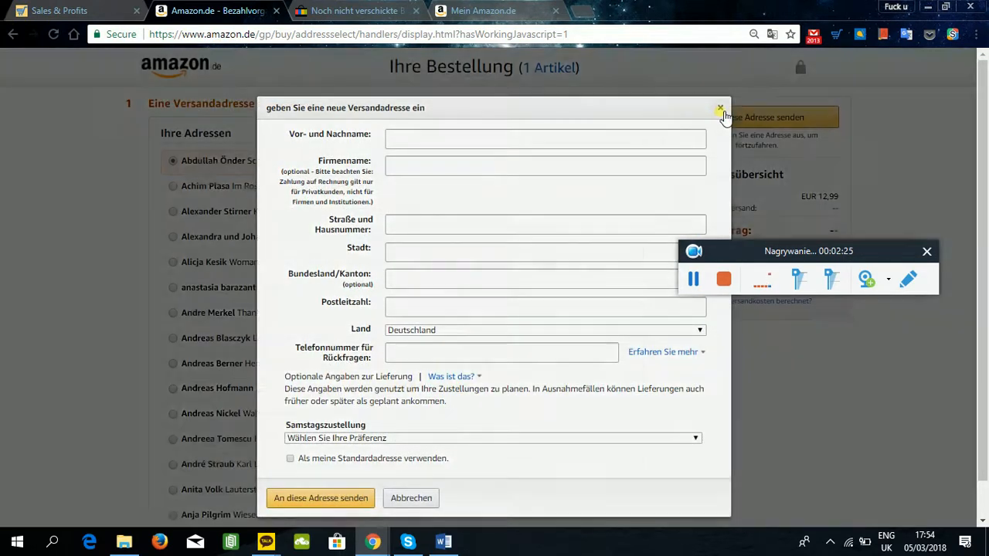
click(720, 109)
click(559, 68)
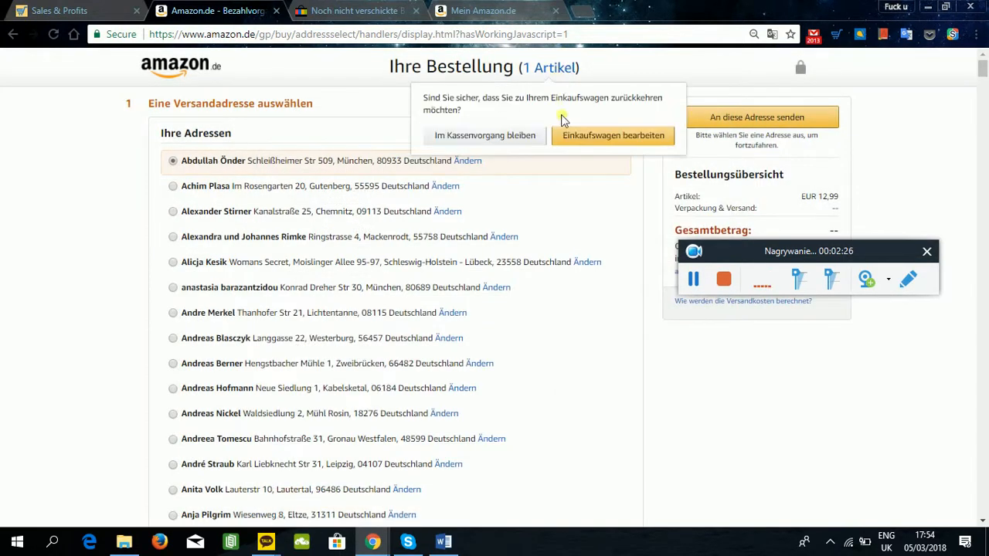
click(595, 138)
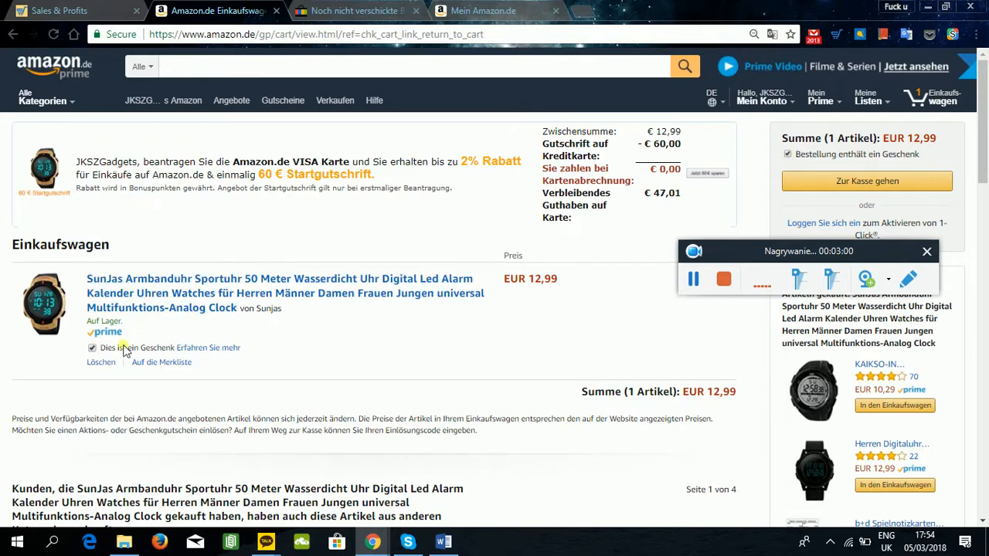
click(821, 186)
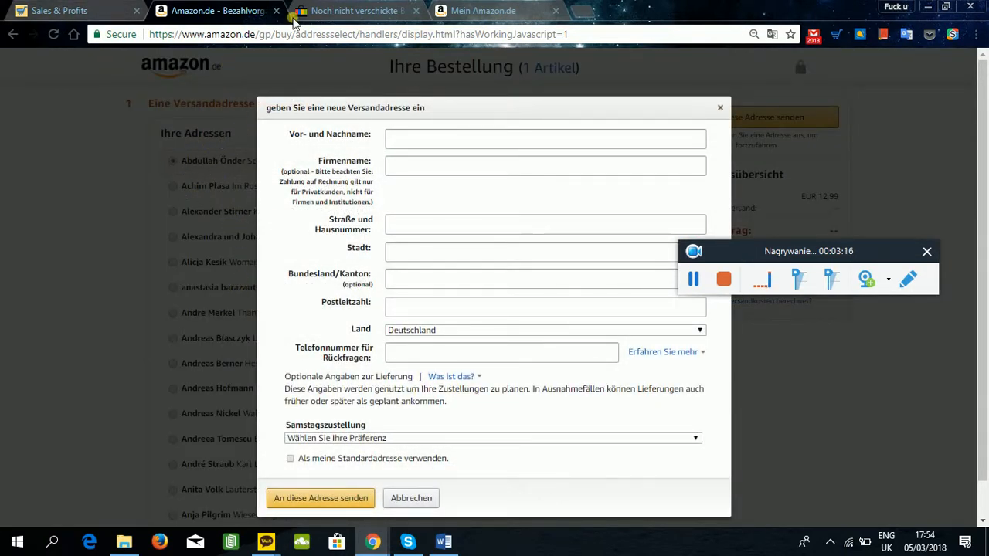
Find the SunJas digital watch order among eBay's unshipped orders and open its sales record at the buyer's contact details.
click(332, 10)
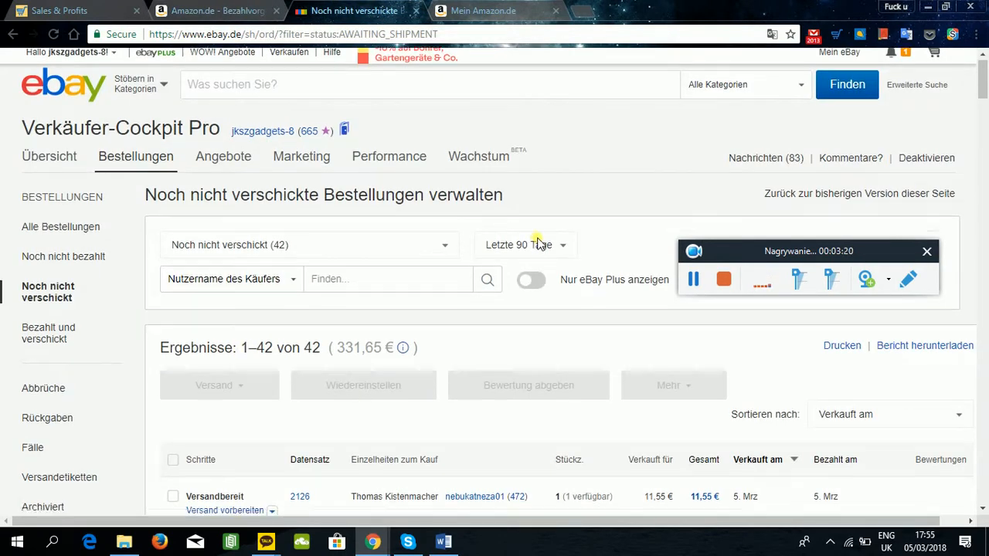
scroll(495, 247, down, 20)
scroll(433, 236, down, 20)
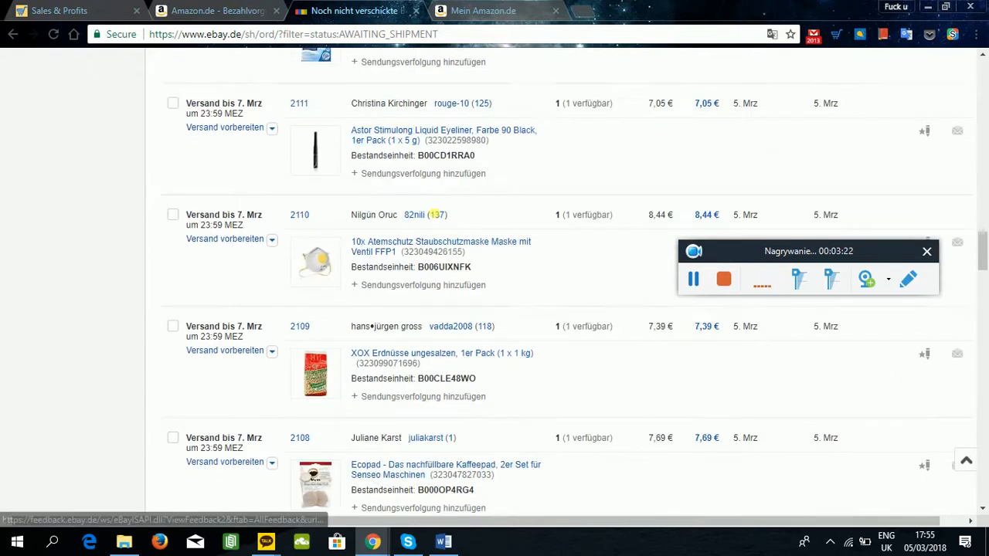
scroll(411, 244, down, 5)
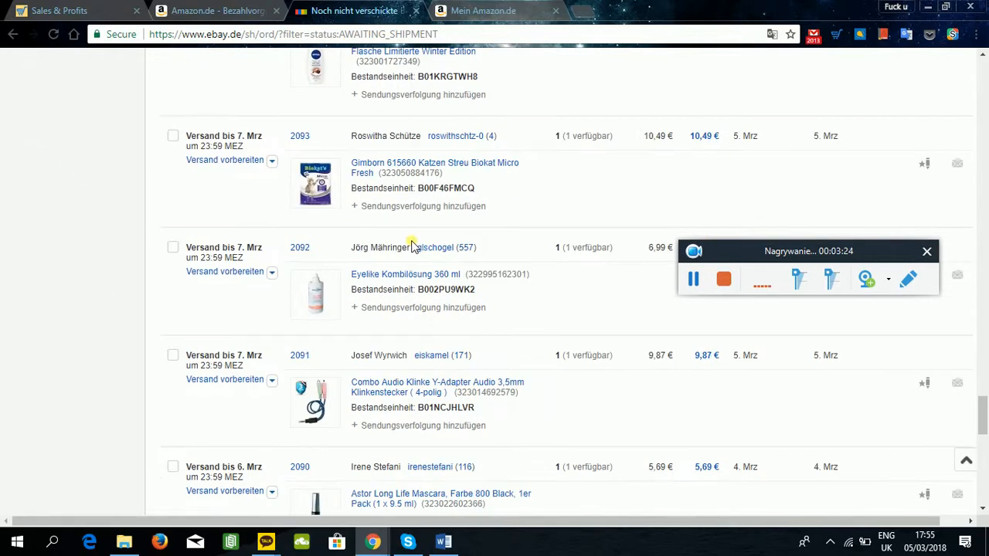
scroll(363, 232, up, 3)
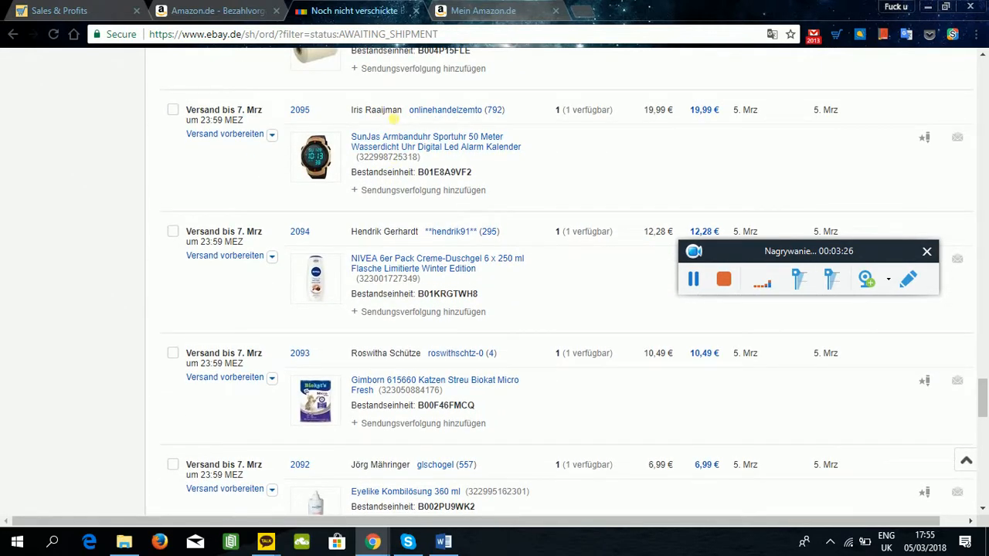
key(ctrl+1)
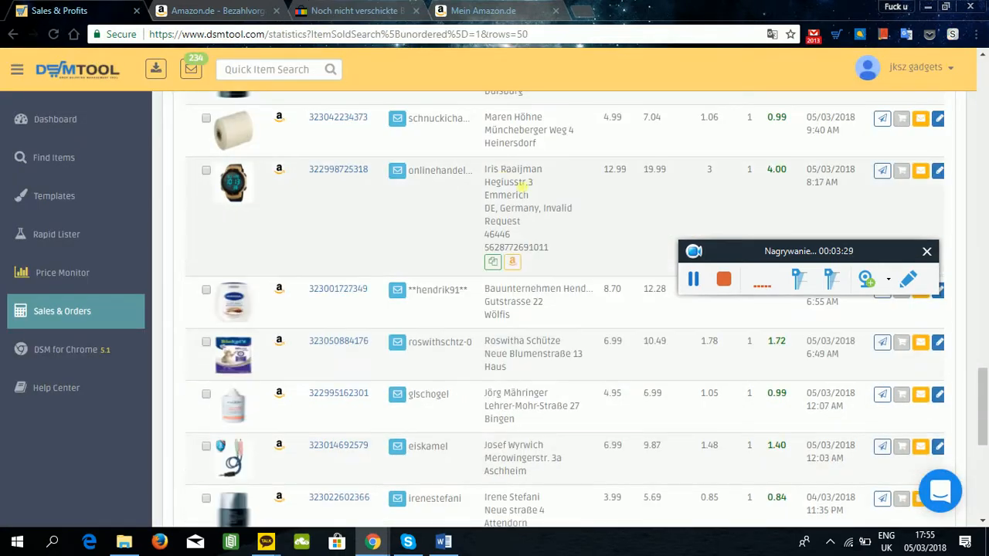
click(256, 13)
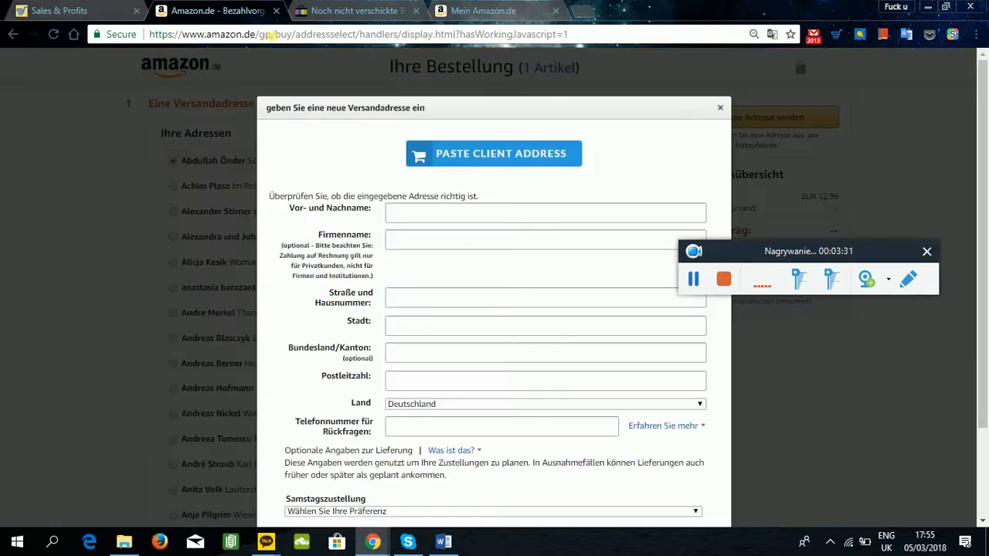
click(333, 13)
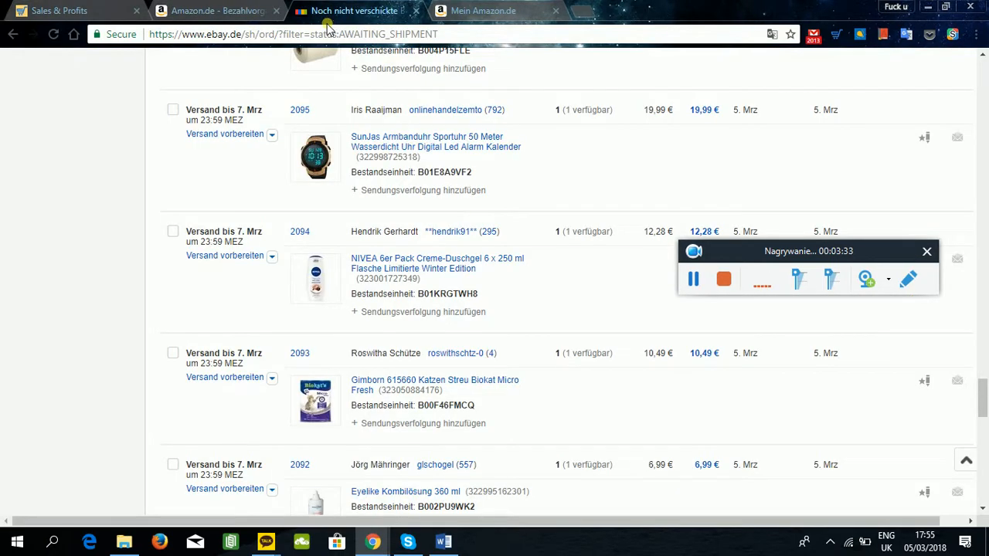
click(272, 134)
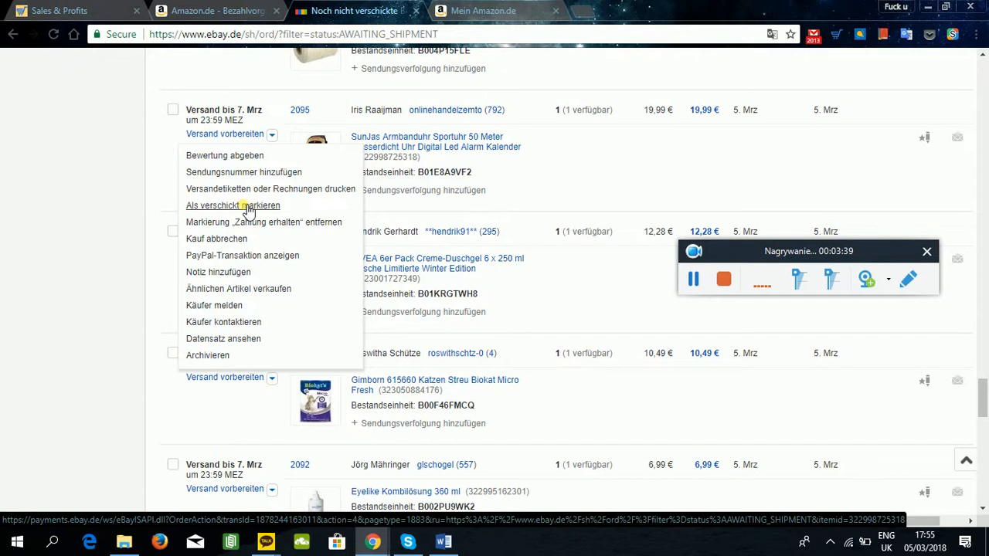
click(242, 342)
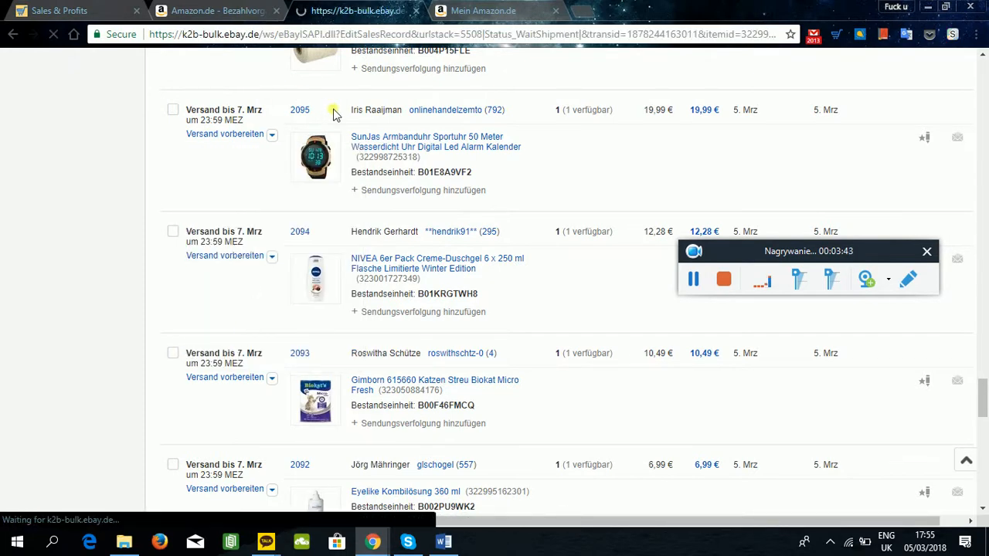
scroll(347, 155, down, 3)
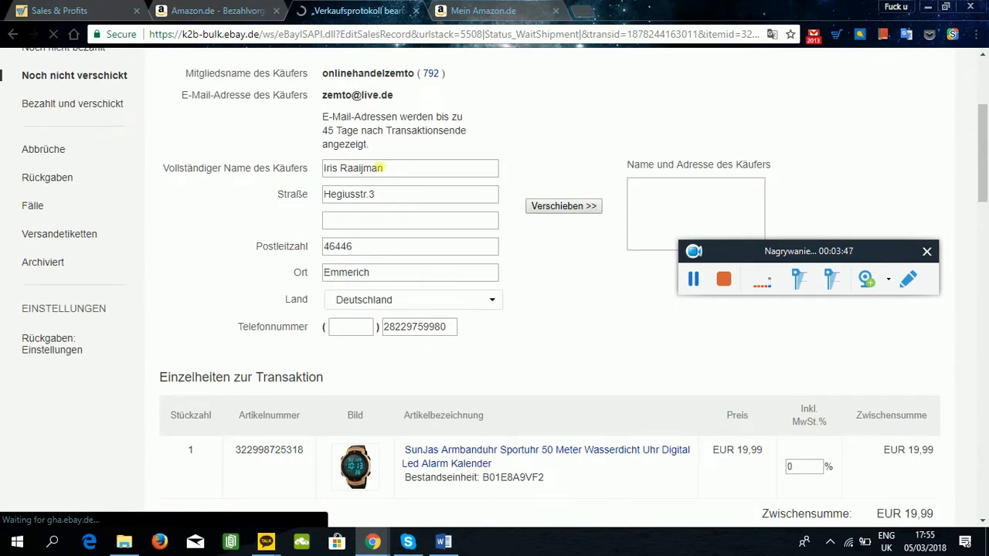
Copy the buyer's full name and street with house number from the eBay sales record into the Amazon shipping address form.
click(232, 11)
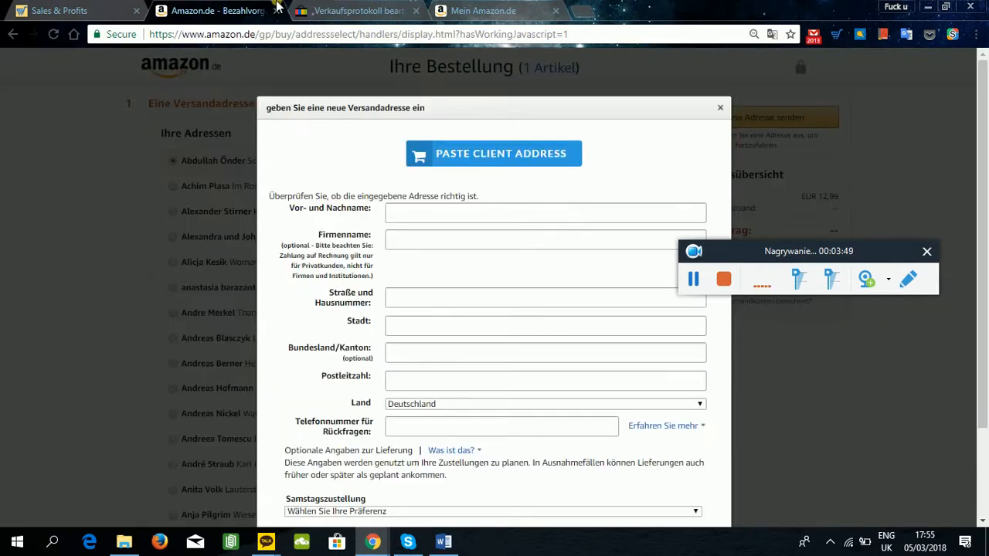
click(359, 11)
drag(406, 167, 248, 155)
key(ctrl+c)
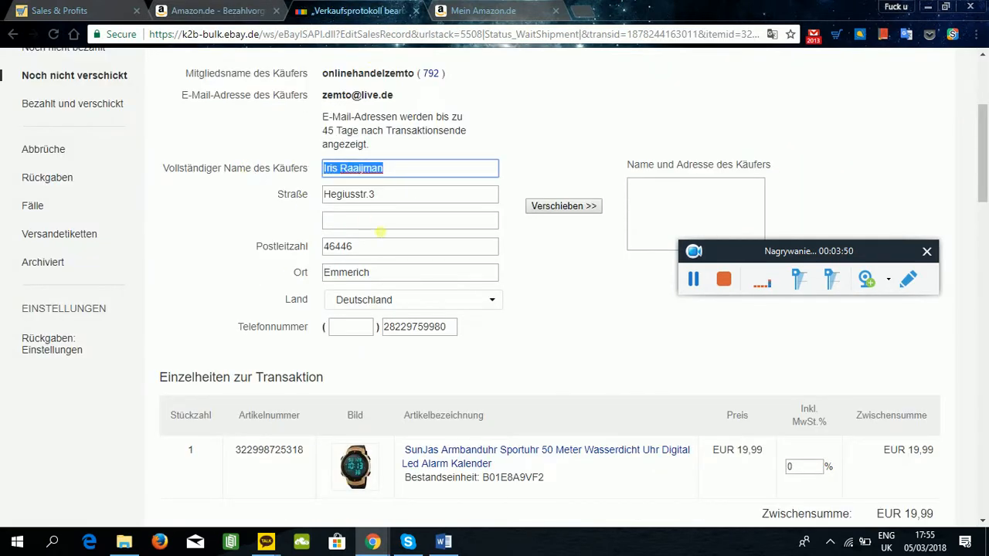
click(257, 6)
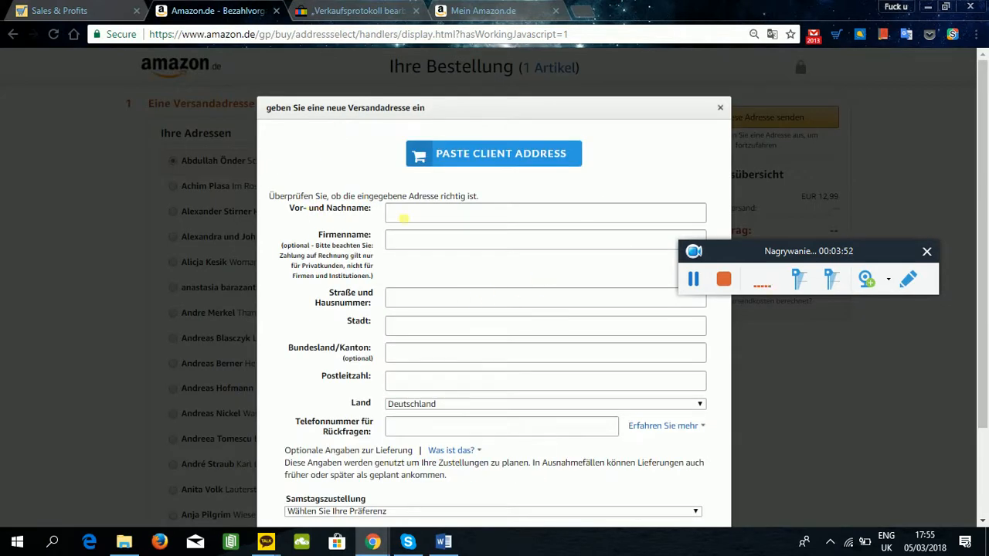
click(404, 219)
key(ctrl+v)
click(340, 10)
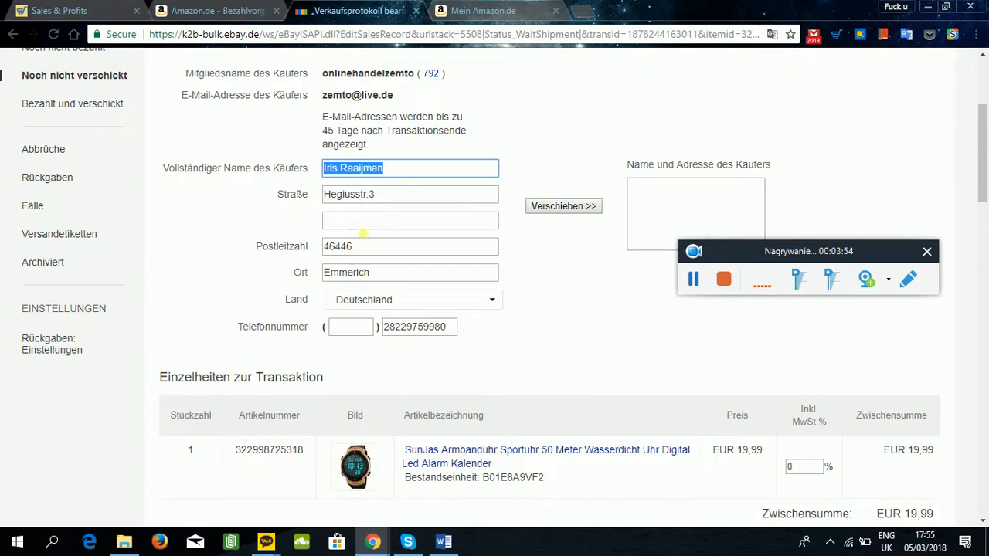
drag(396, 203, 268, 193)
key(ctrl+c)
click(216, 10)
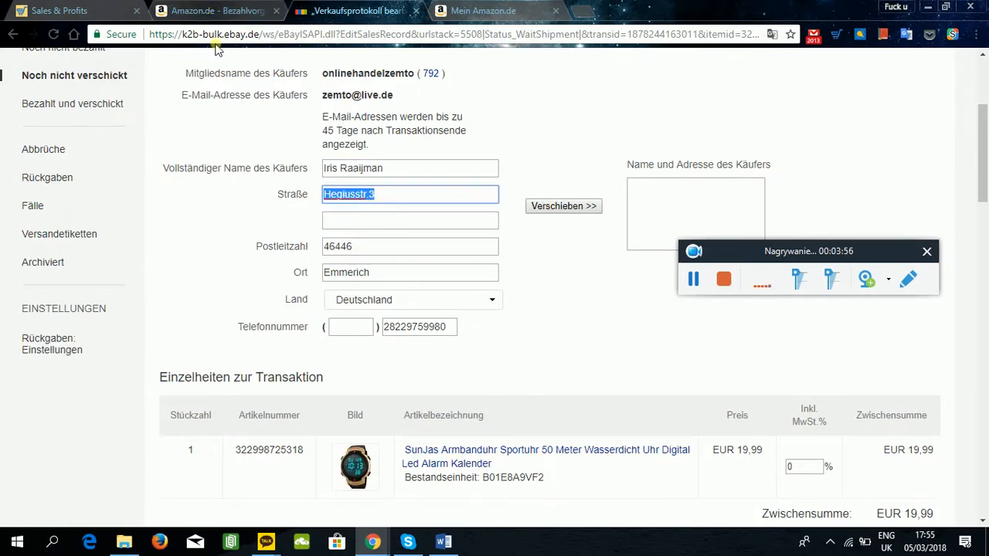
key(ctrl+v)
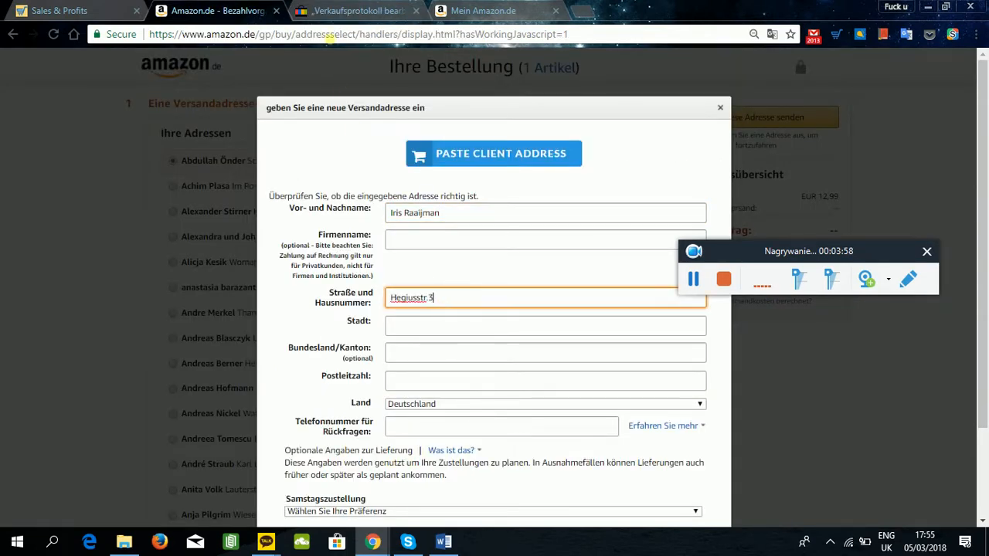
Copy the buyer's postal code and city from the eBay sales record into the matching Amazon address fields.
key(ctrl+Tab)
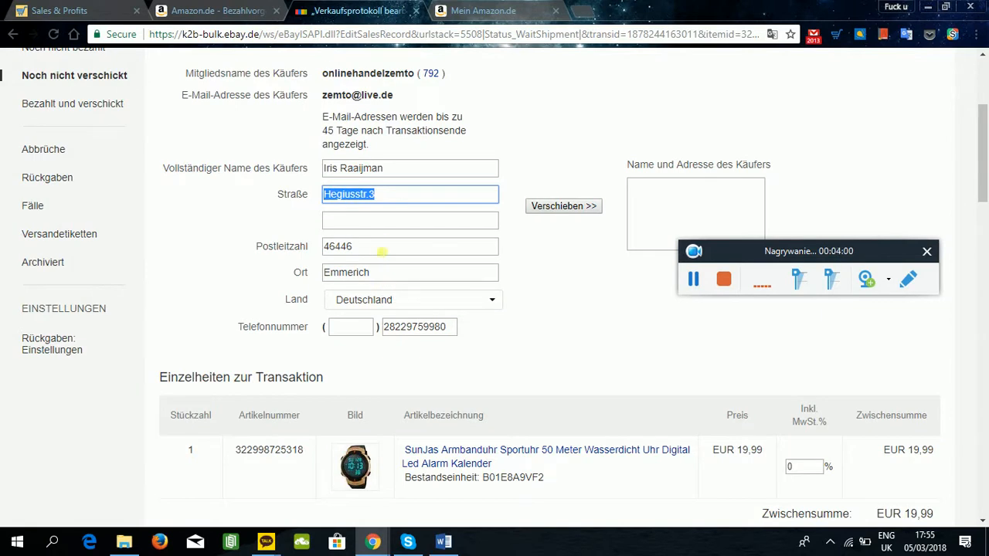
drag(381, 251, 295, 244)
key(ctrl+c)
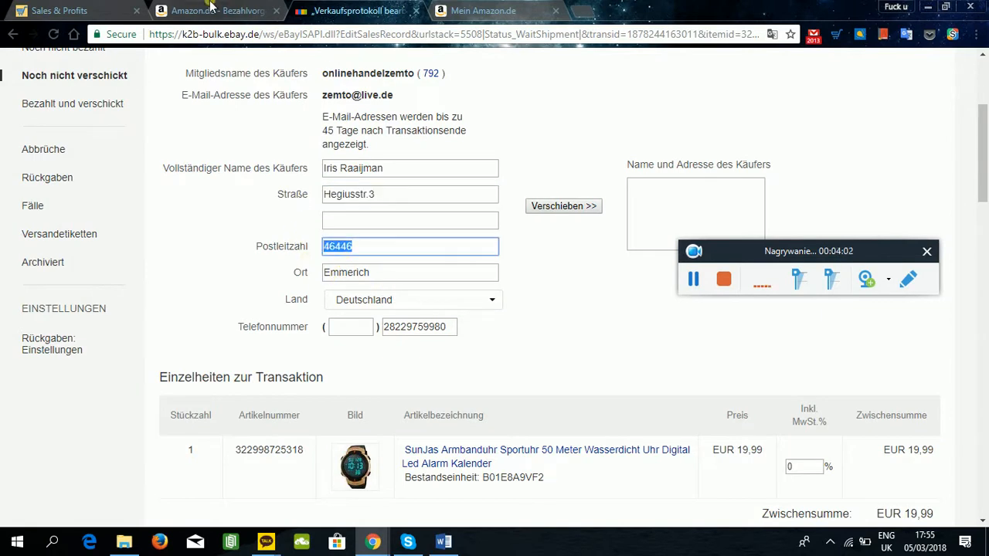
key(ctrl+shift+Tab)
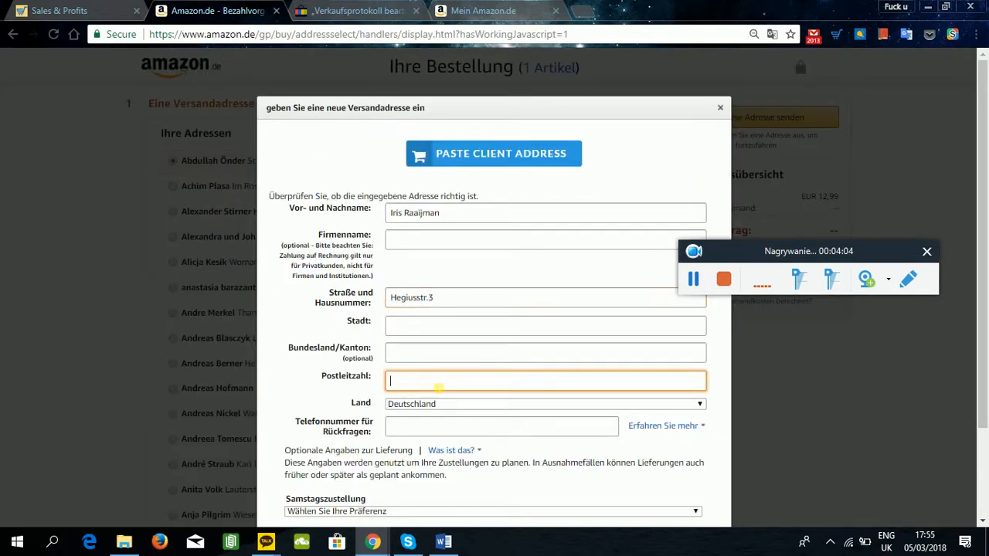
key(ctrl+v)
click(360, 11)
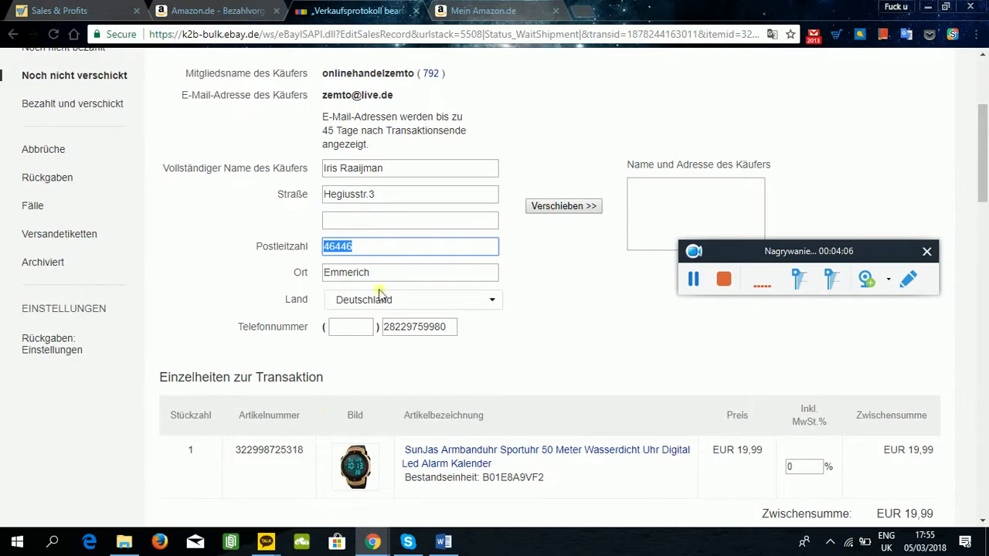
drag(394, 275, 303, 275)
key(ctrl+c)
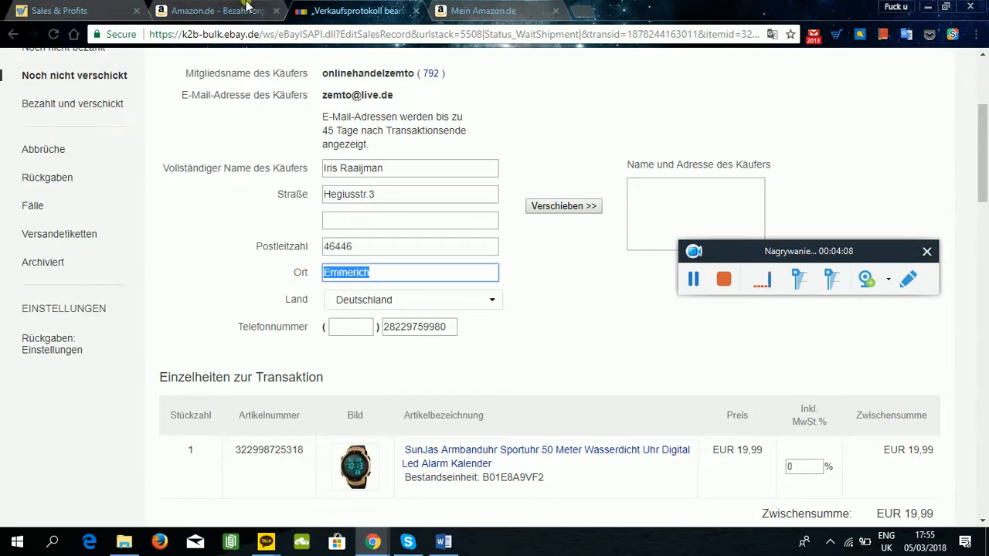
click(248, 10)
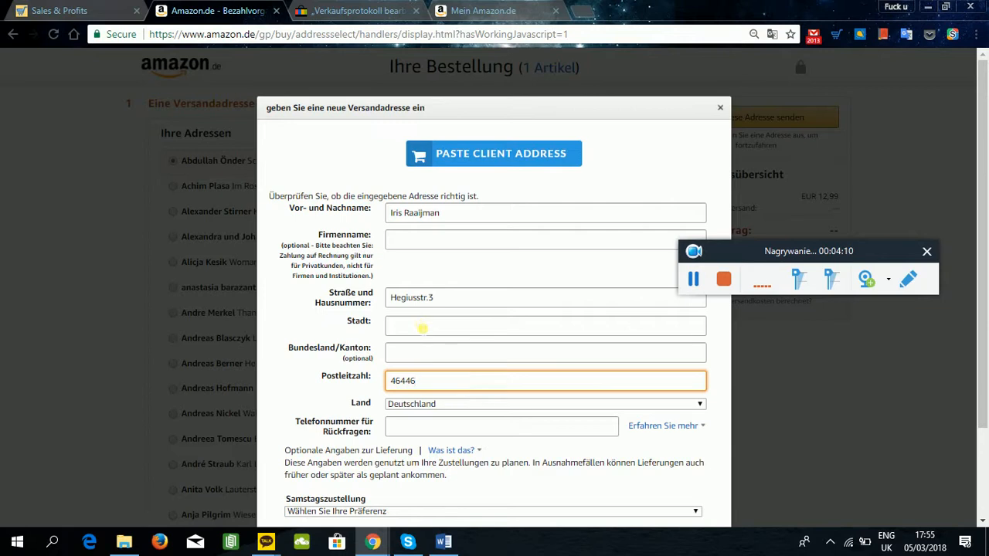
click(422, 329)
key(ctrl+v)
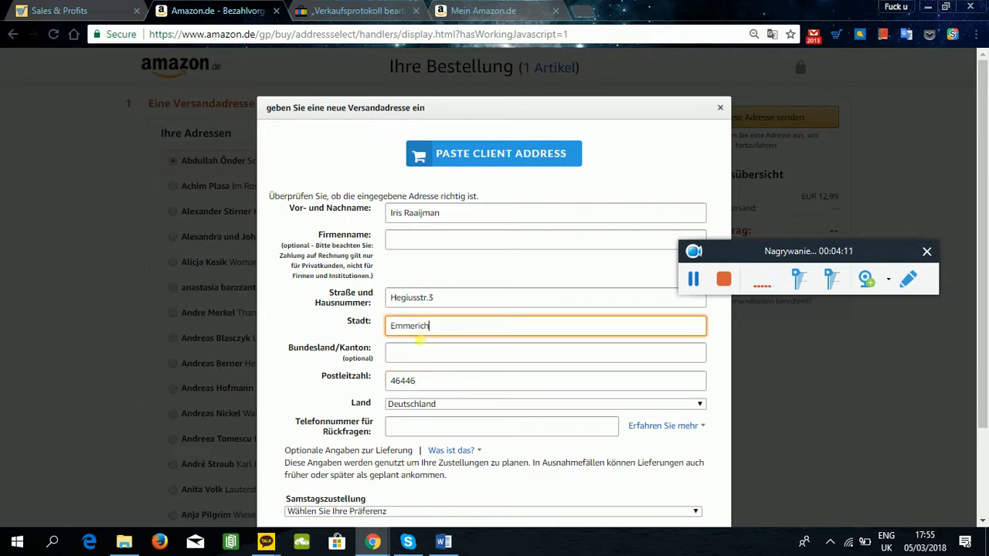
Copy the buyer's phone number from the eBay sales record into the Amazon address form.
click(340, 6)
click(427, 328)
key(ctrl+a)
key(ctrl+c)
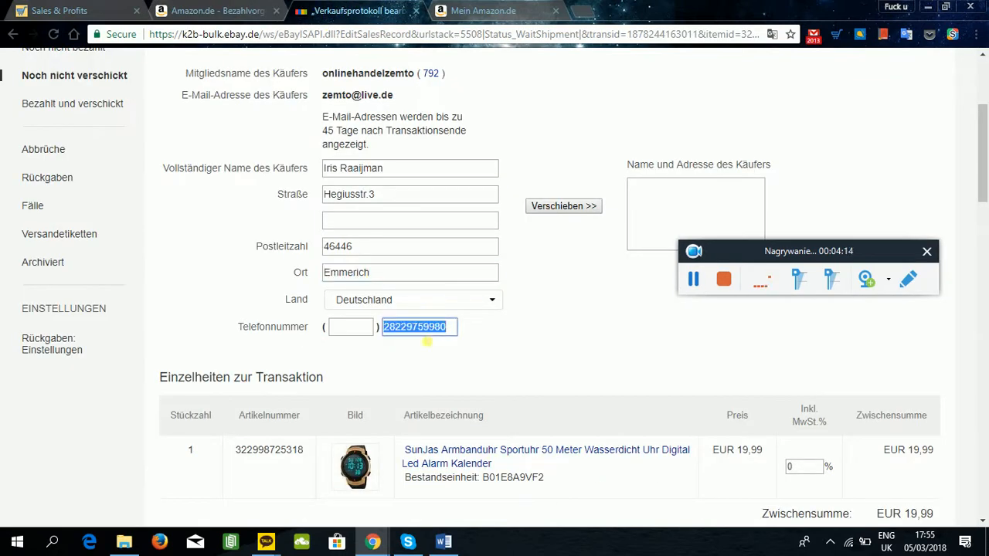
key(ctrl+shift+Tab)
click(456, 430)
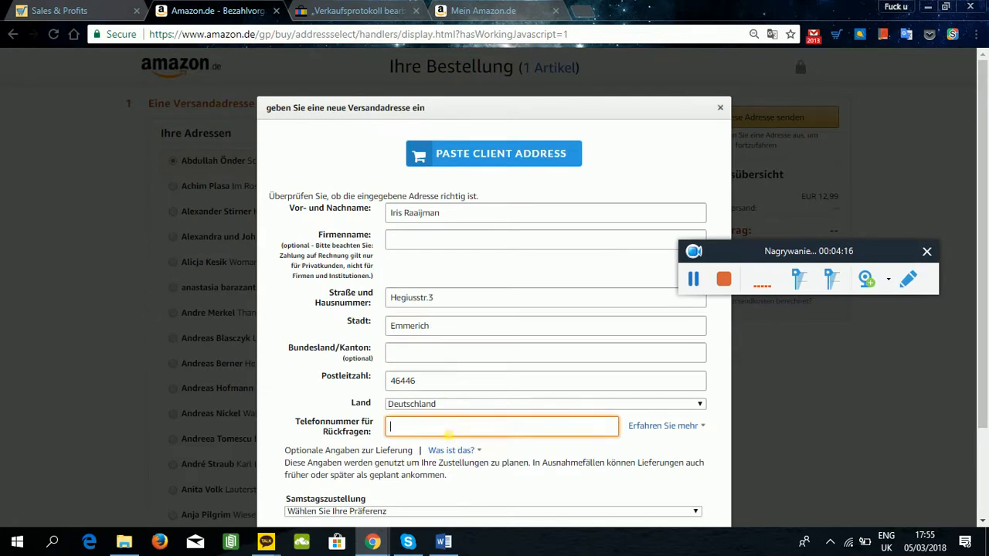
key(ctrl+v)
Compare the completed Amazon shipping address with the buyer details in the eBay sales record.
scroll(600, 363, down, 1)
scroll(599, 364, down, 1)
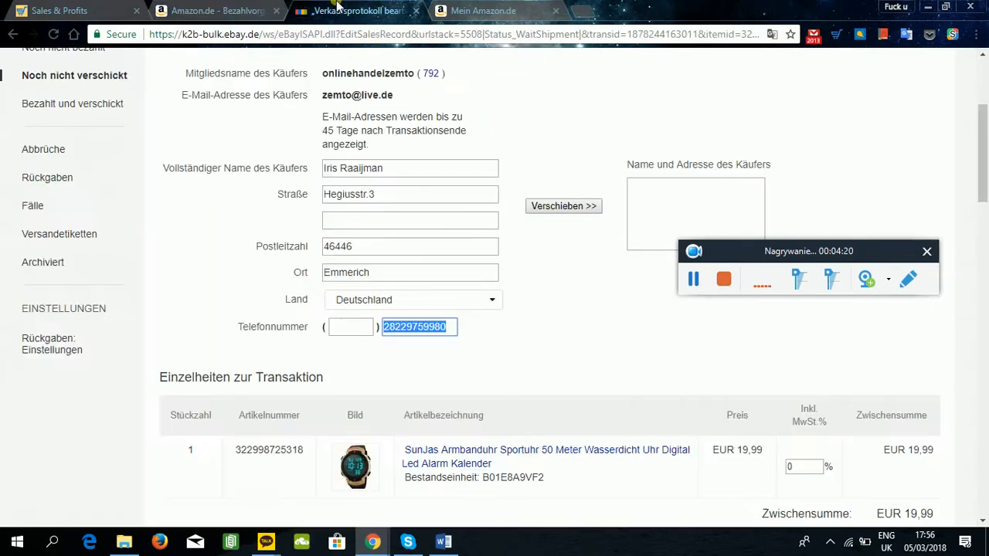
click(359, 9)
click(242, 8)
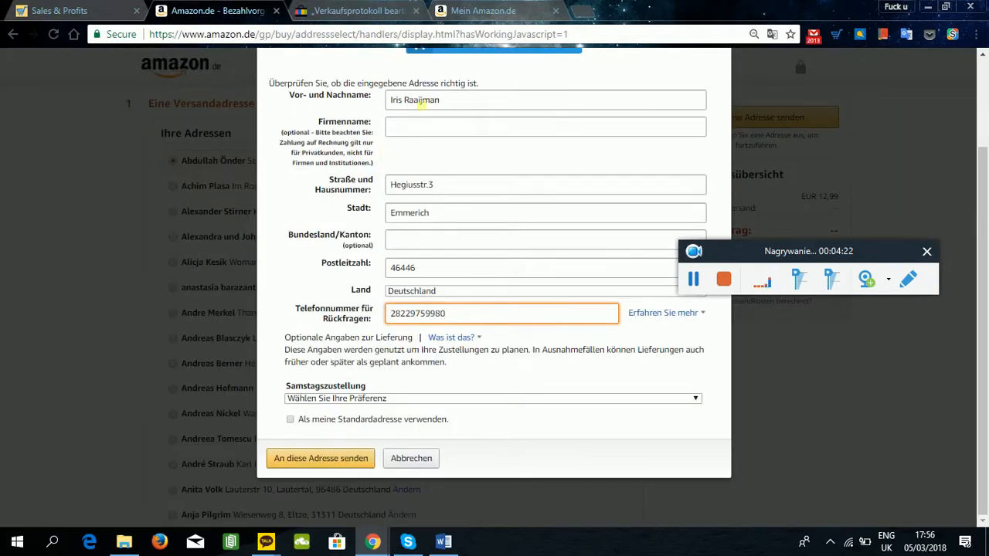
click(359, 9)
key(ctrl+shift+Tab)
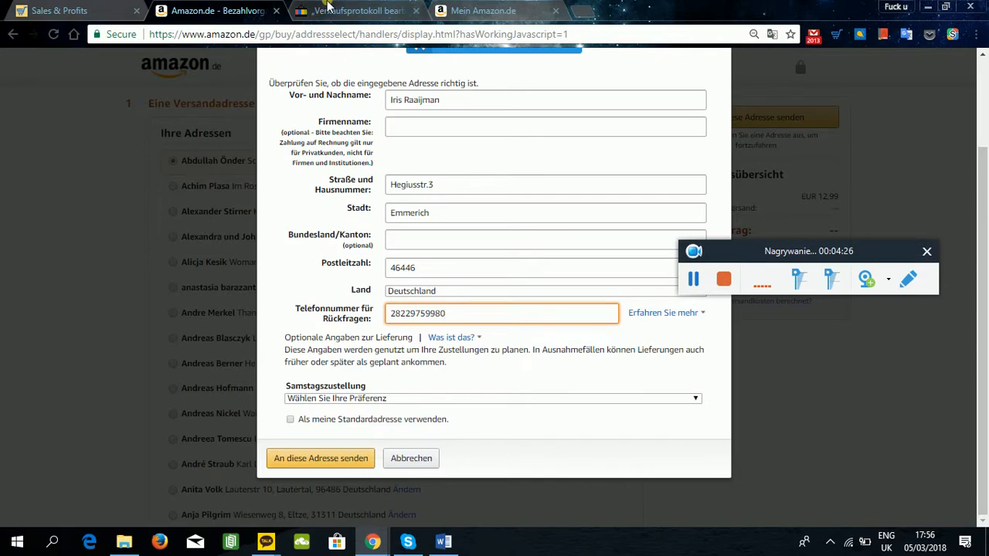
key(ctrl+Tab)
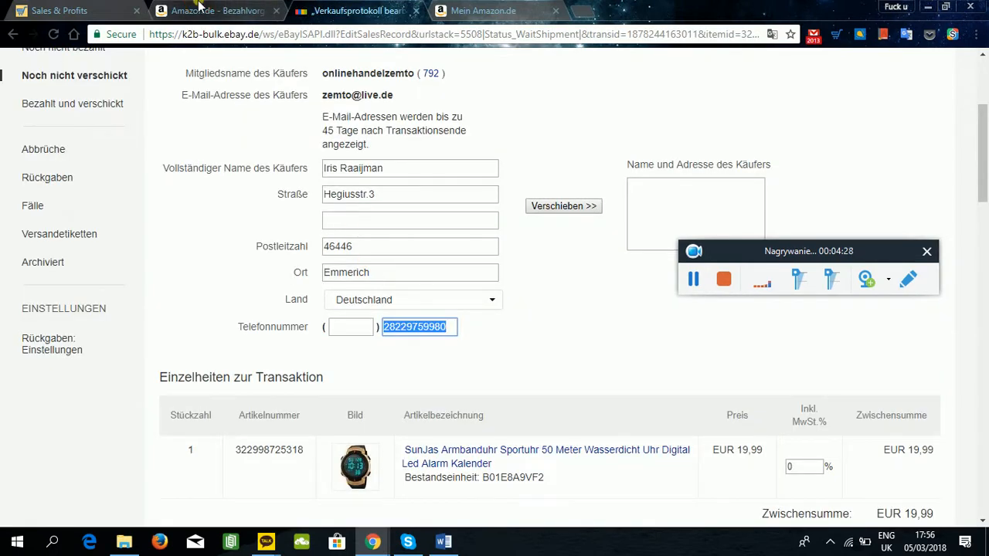
key(ctrl+shift+Tab)
key(ctrl+v)
key(ctrl+Tab)
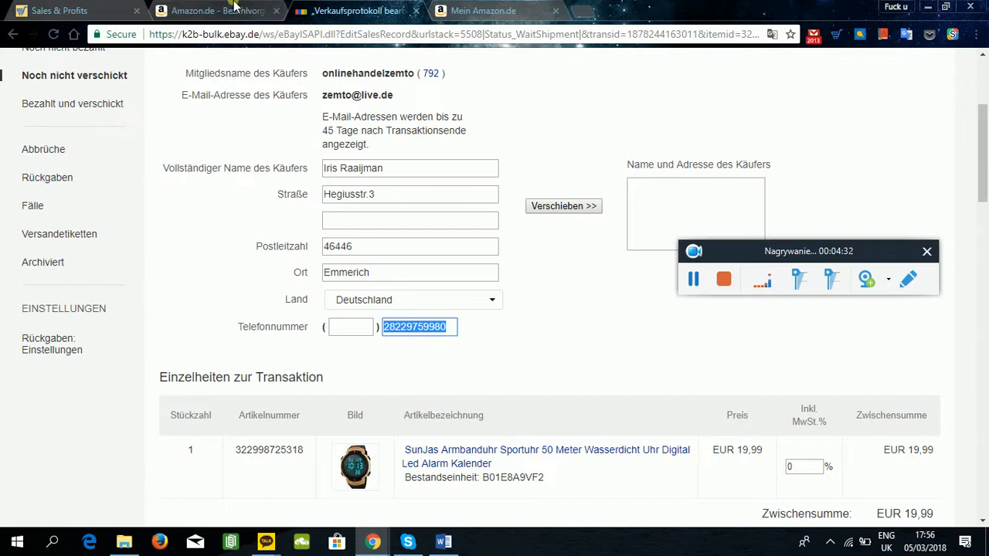
key(ctrl+shift+Tab)
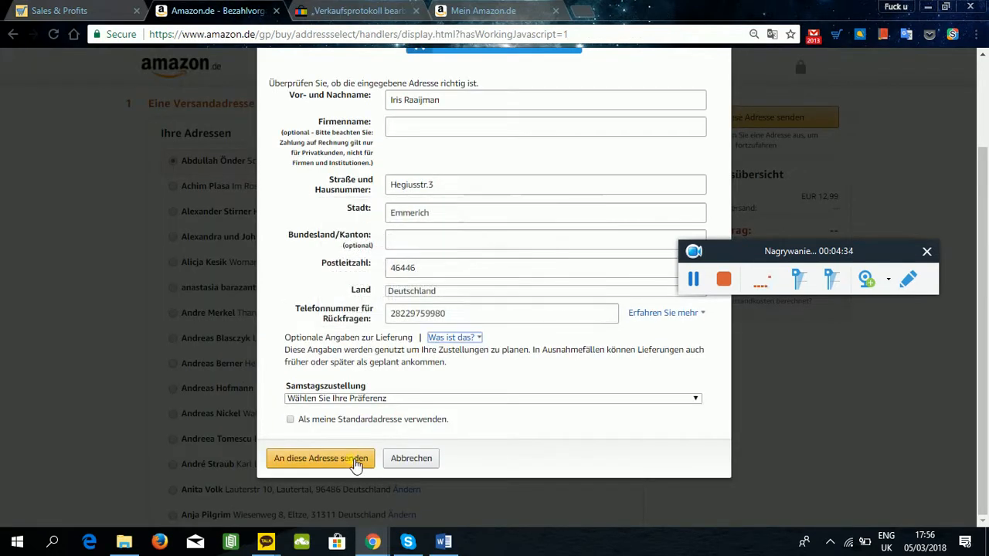
Submit the new shipping address, choosing the originally entered version over Amazon's suggested correction, and continue to the gift options.
click(355, 459)
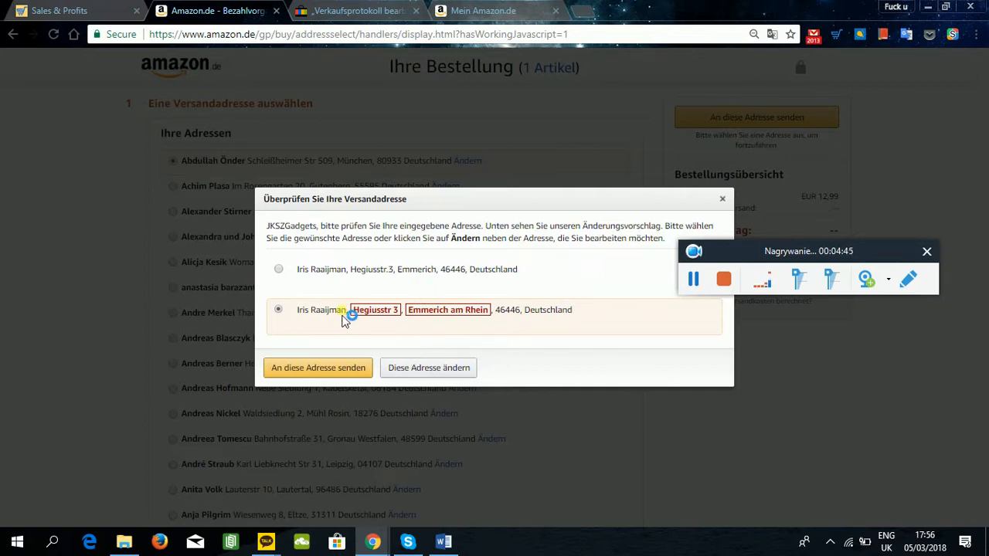
click(279, 270)
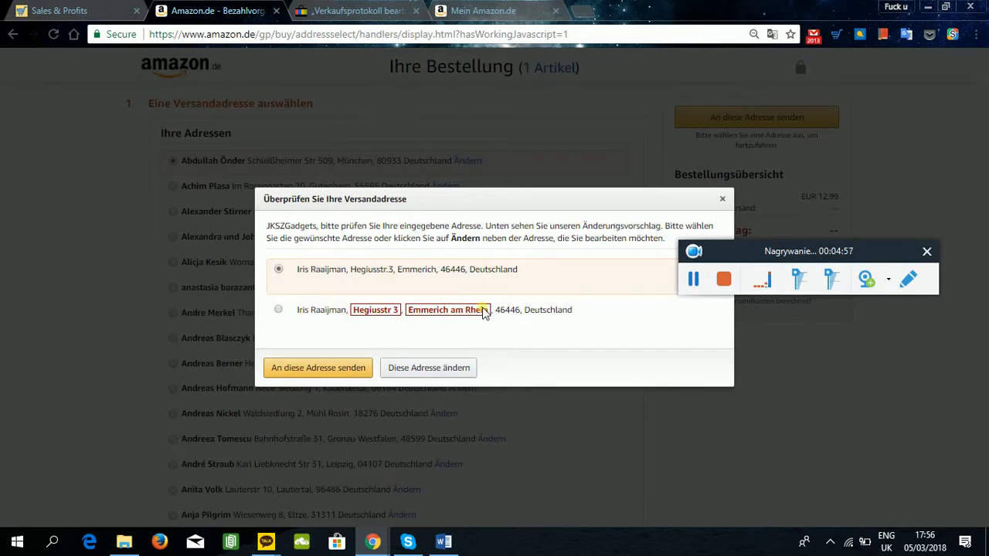
click(343, 369)
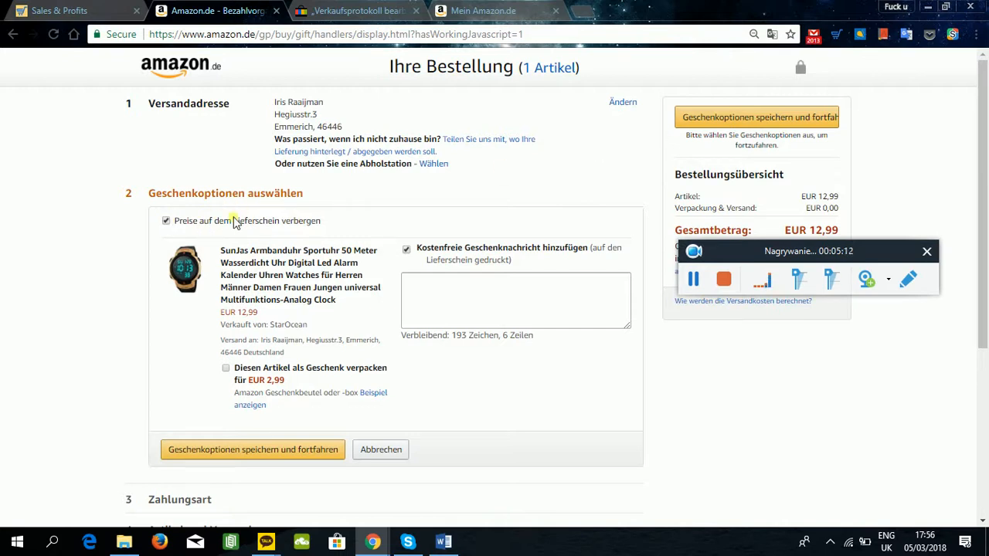
Read the gift options page in English translation and restore the original German text.
click(772, 35)
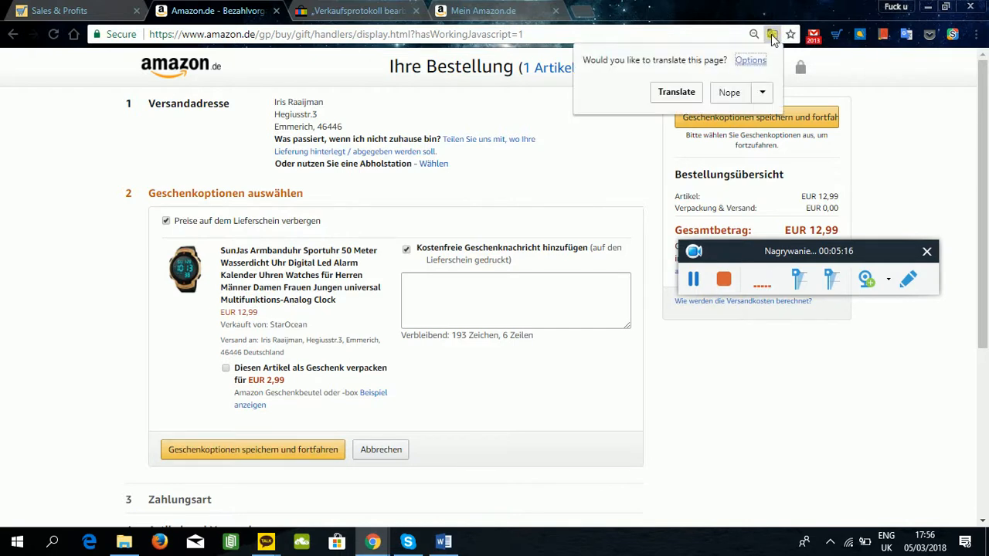
click(686, 91)
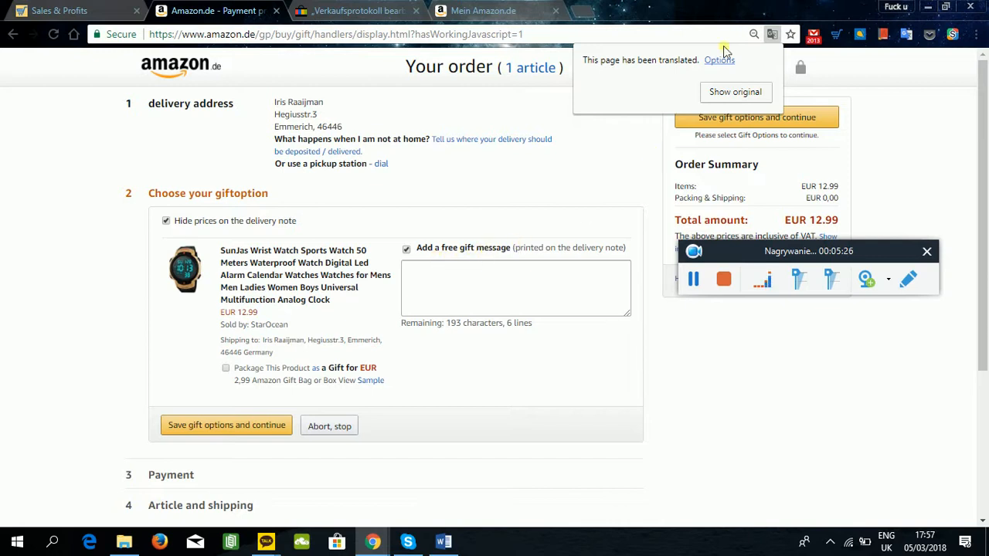
click(743, 92)
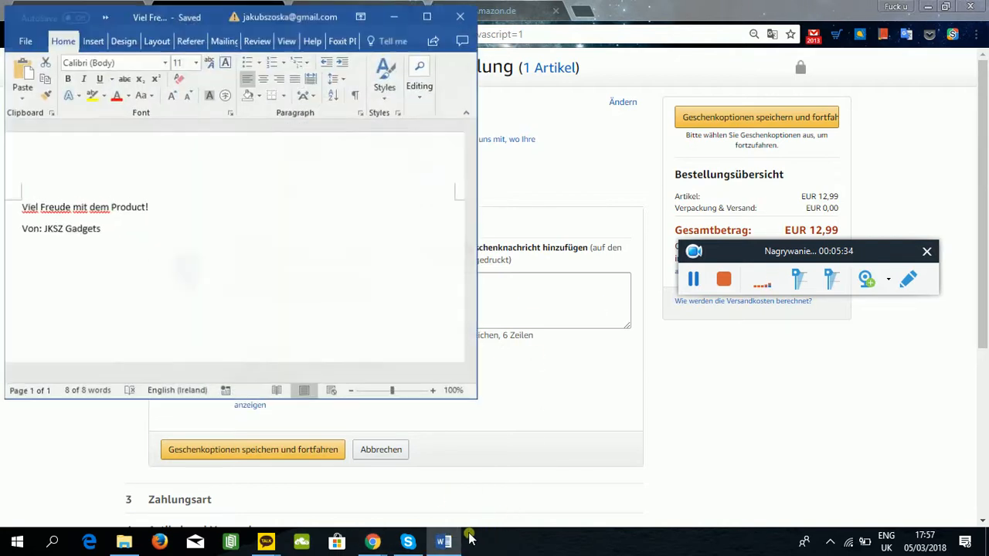
Copy "Viel Freude mit dem Product! Von: JKSZ Gadgets" from the Word document into the gift message and save the gift options.
key(ctrl+a)
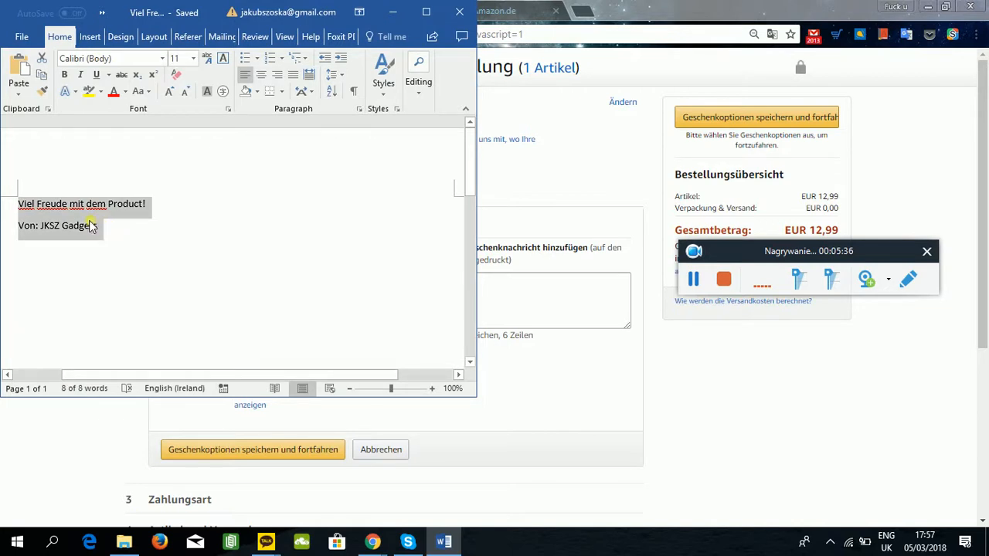
click(99, 225)
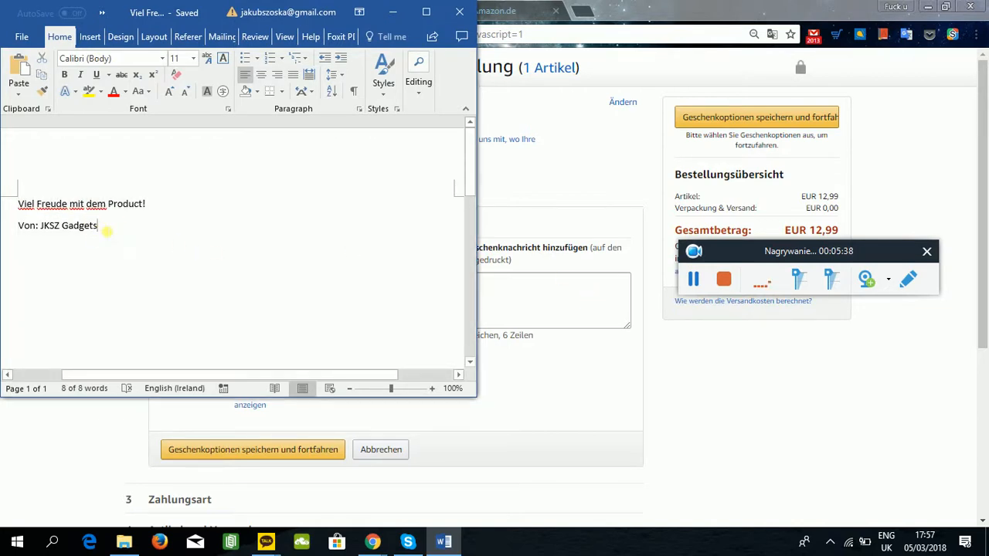
key(ctrl+a)
key(ctrl+c)
click(533, 297)
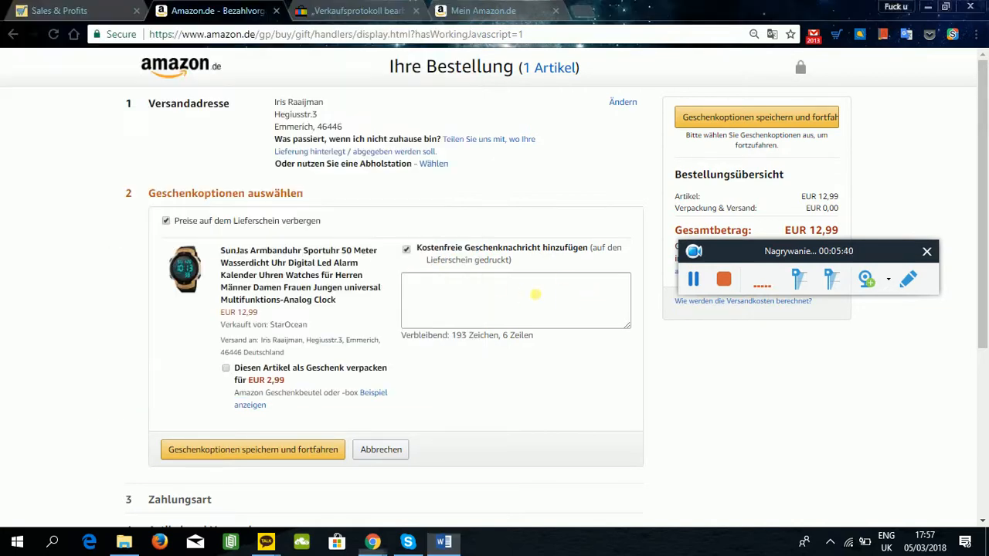
click(535, 300)
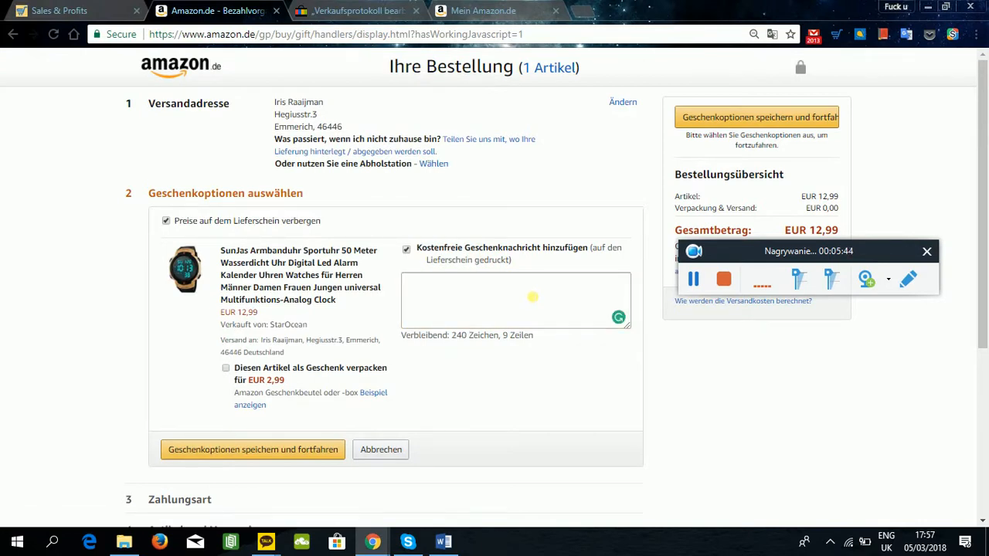
click(533, 297)
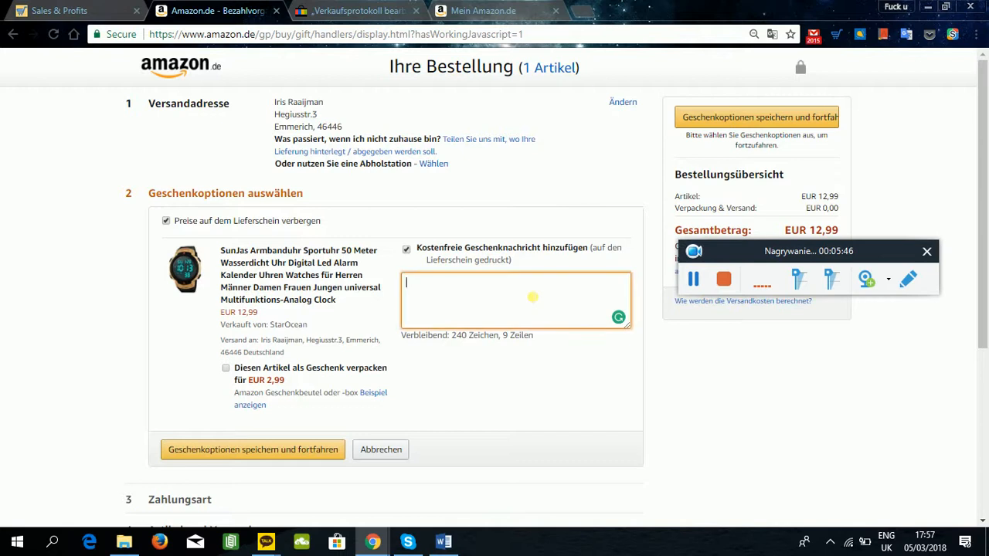
key(ctrl+v)
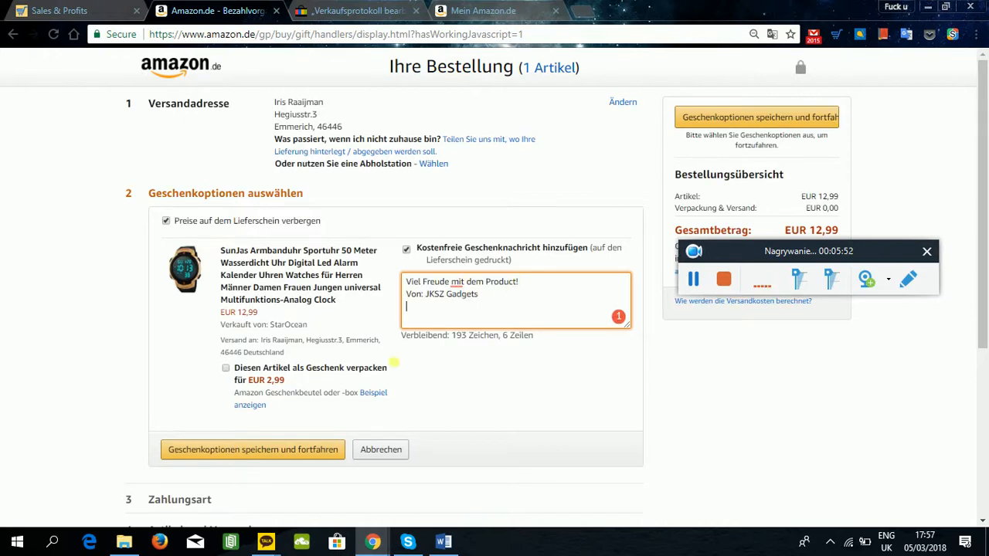
click(286, 454)
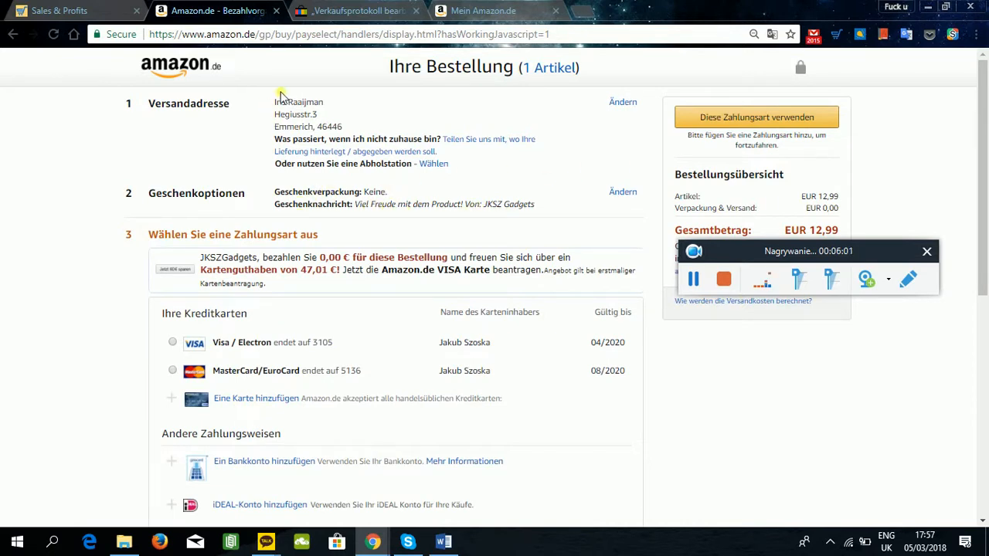
Review the payment options and continue with the gift card balance as the payment method for the order.
drag(869, 255, 870, 312)
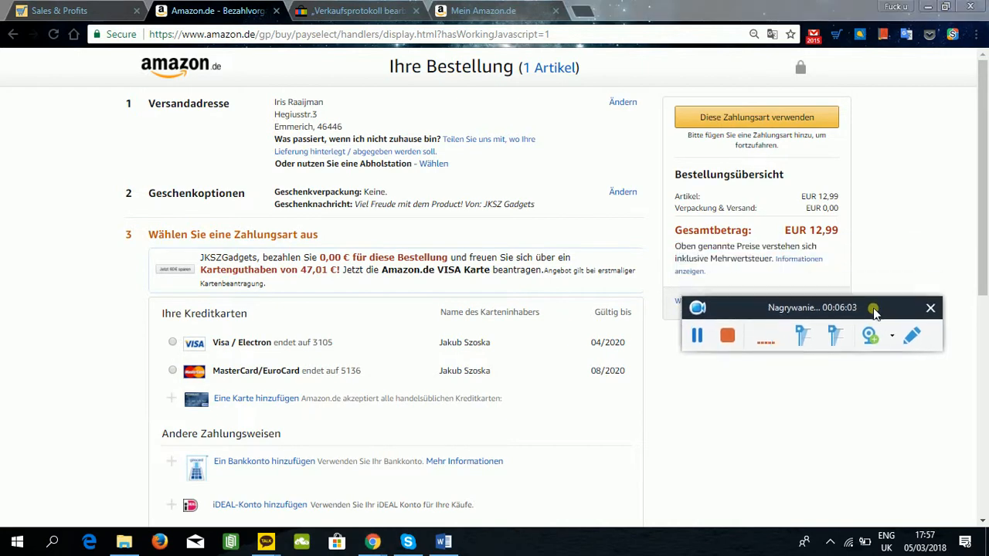
scroll(47, 251, down, 3)
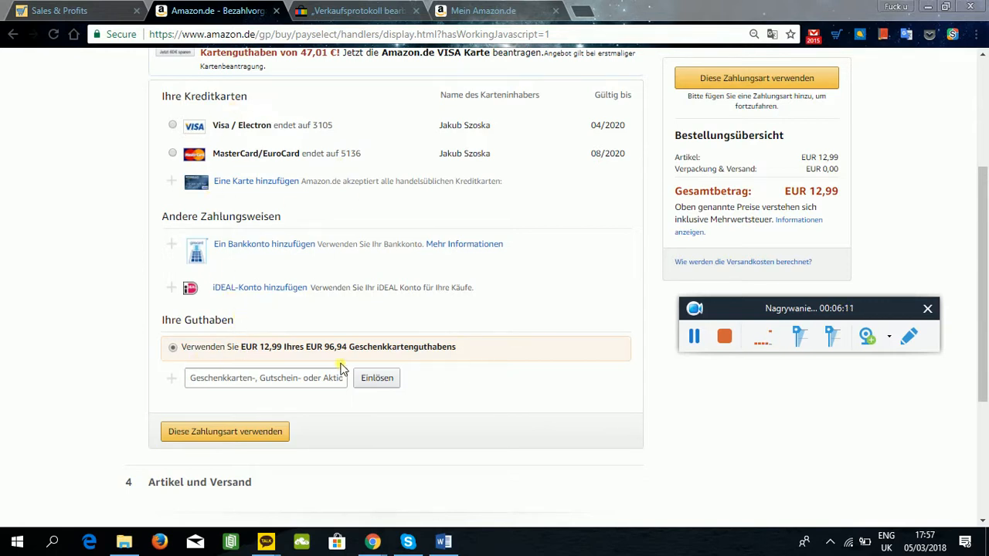
scroll(578, 209, up, 3)
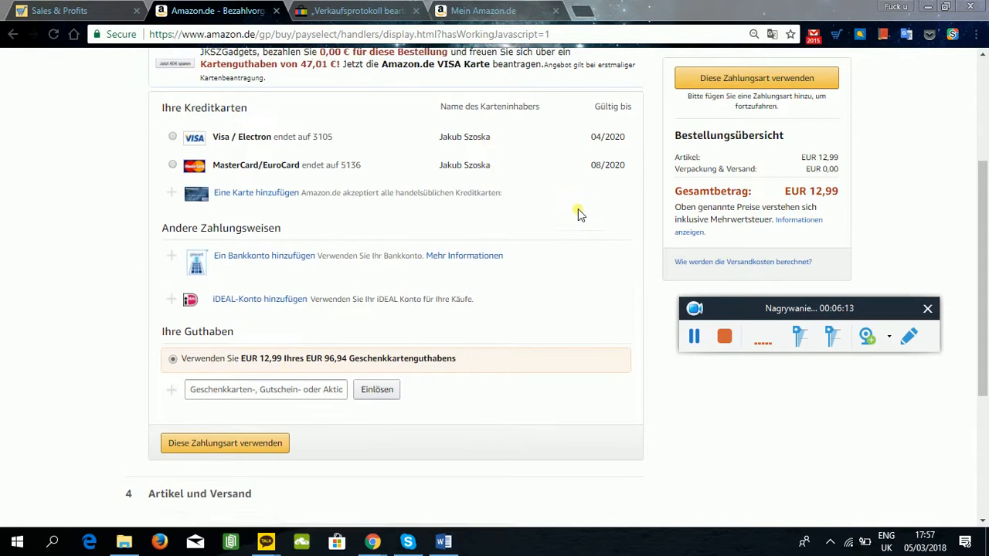
scroll(574, 205, down, 4)
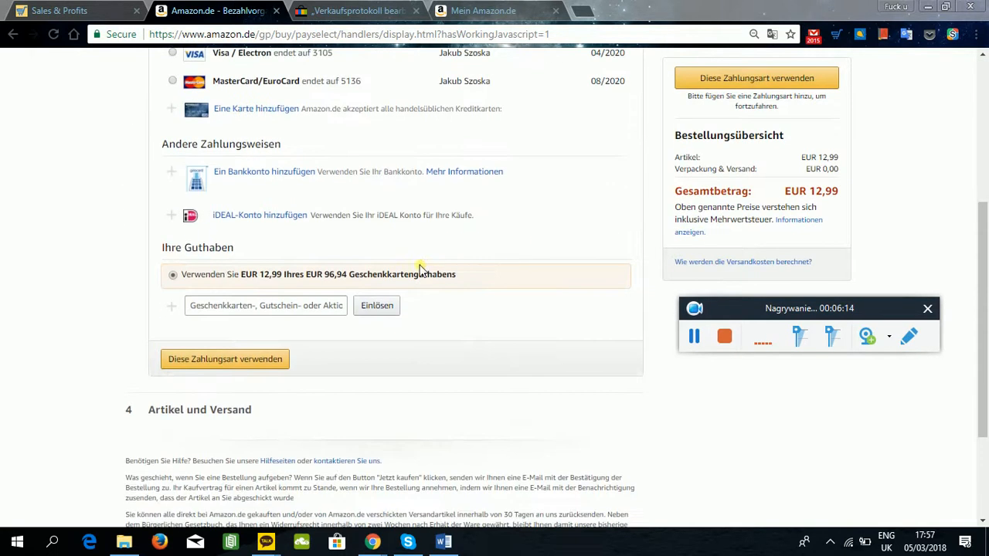
click(276, 367)
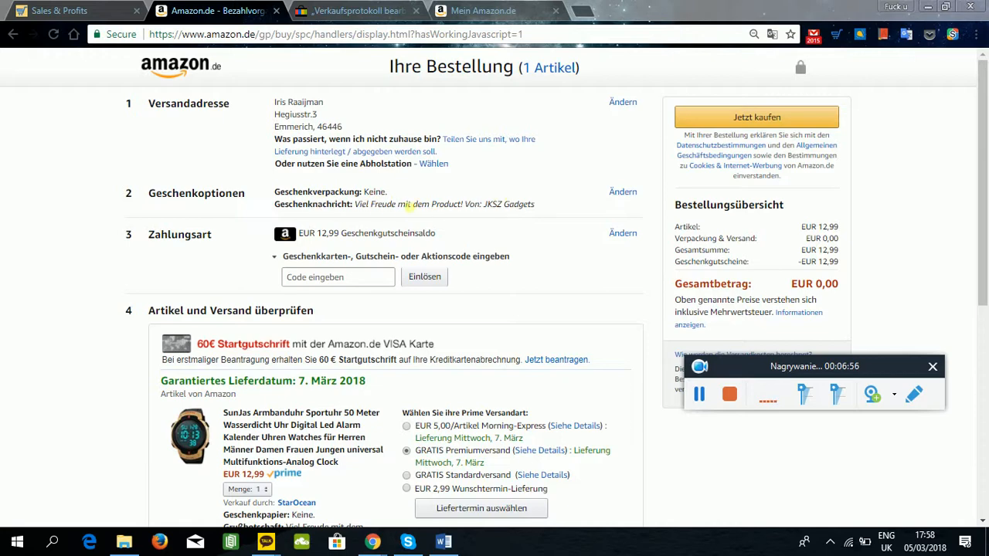
Check the item and shipping summary, place the Amazon order for the watch and open its order details.
scroll(761, 245, down, 2)
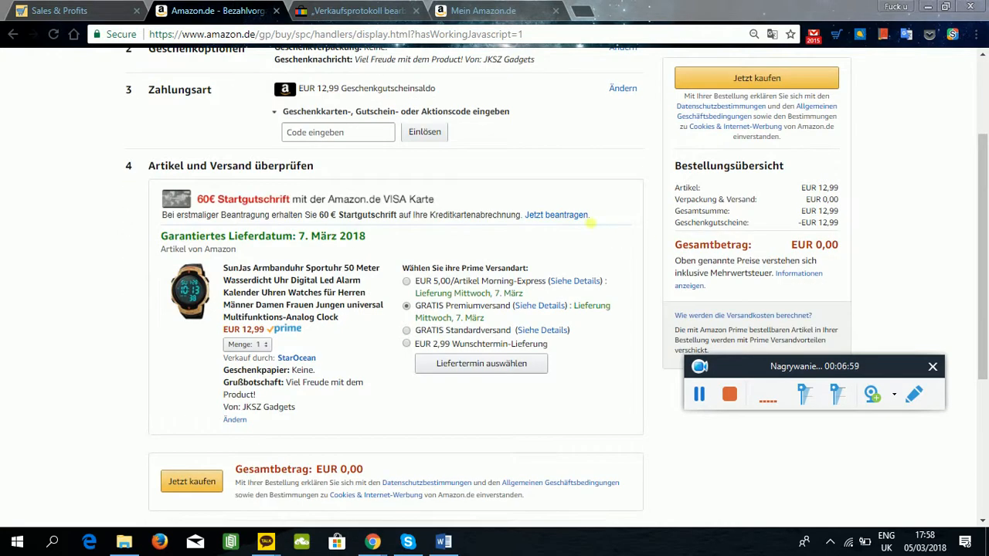
scroll(300, 311, up, 2)
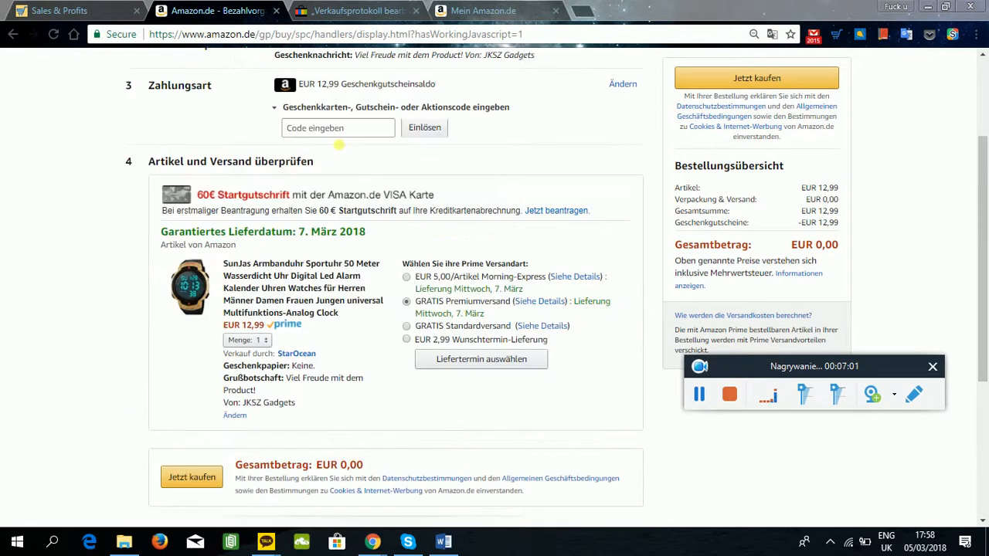
scroll(364, 435, down, 3)
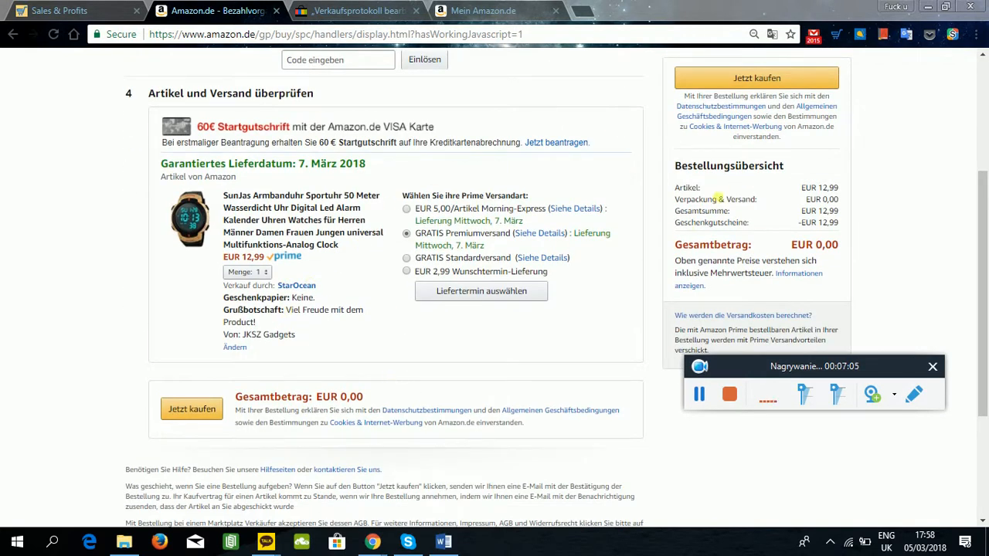
click(789, 82)
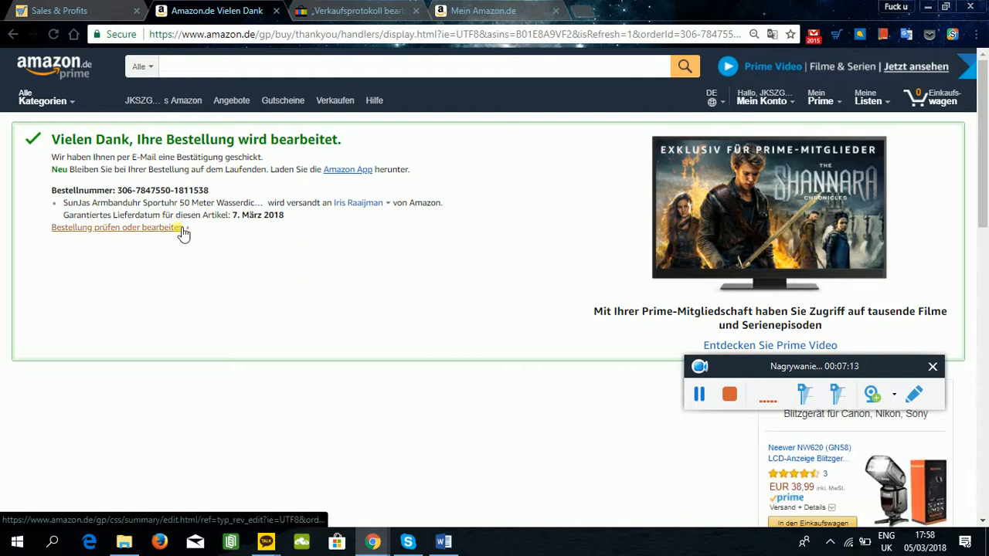
click(145, 239)
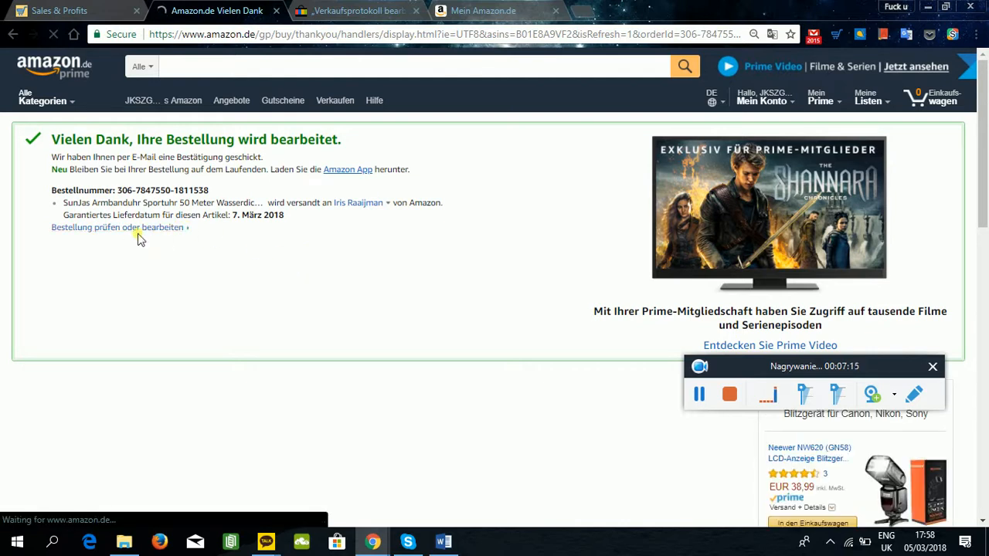
scroll(281, 232, down, 1)
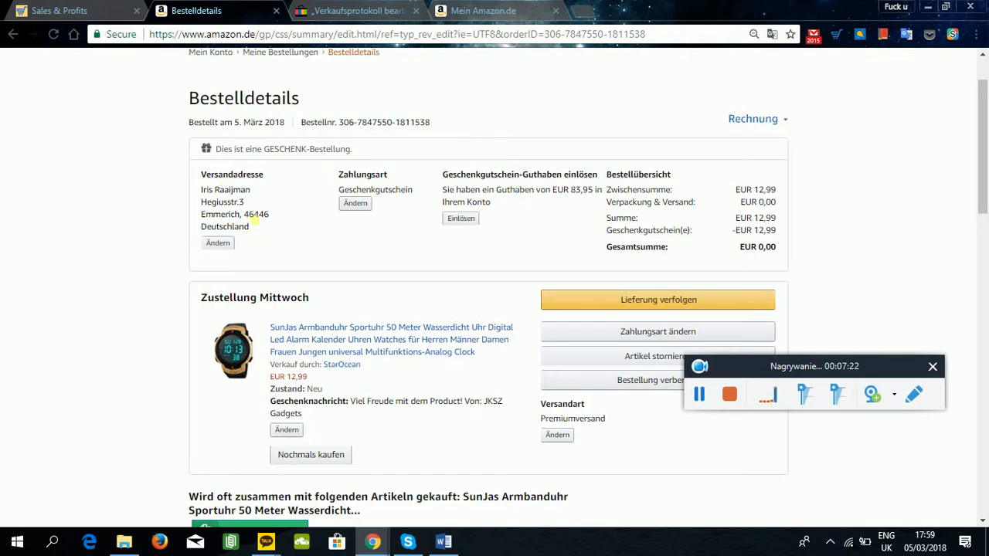
Switch to the DSM Tool sales list and mark the SunJas watch sale as ordered.
click(58, 10)
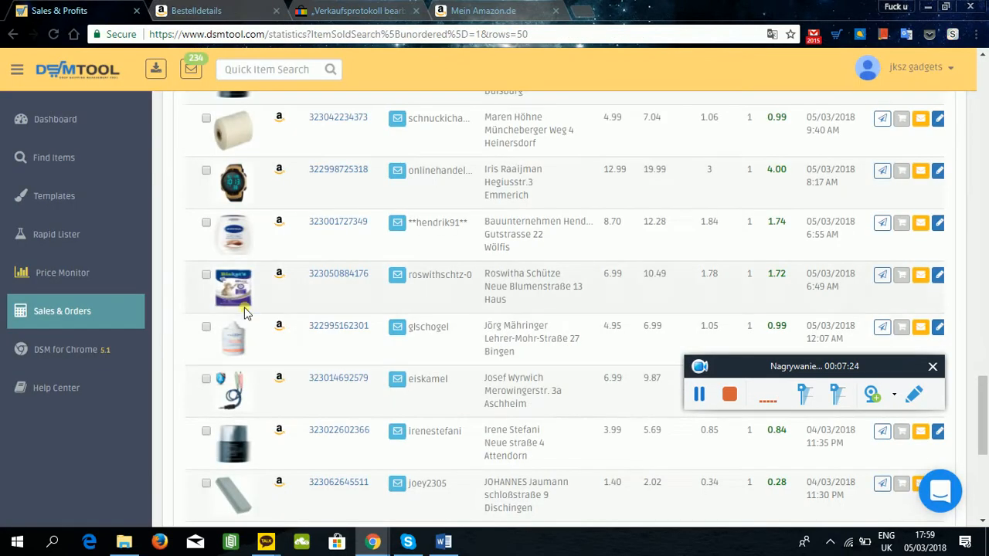
click(250, 188)
click(466, 193)
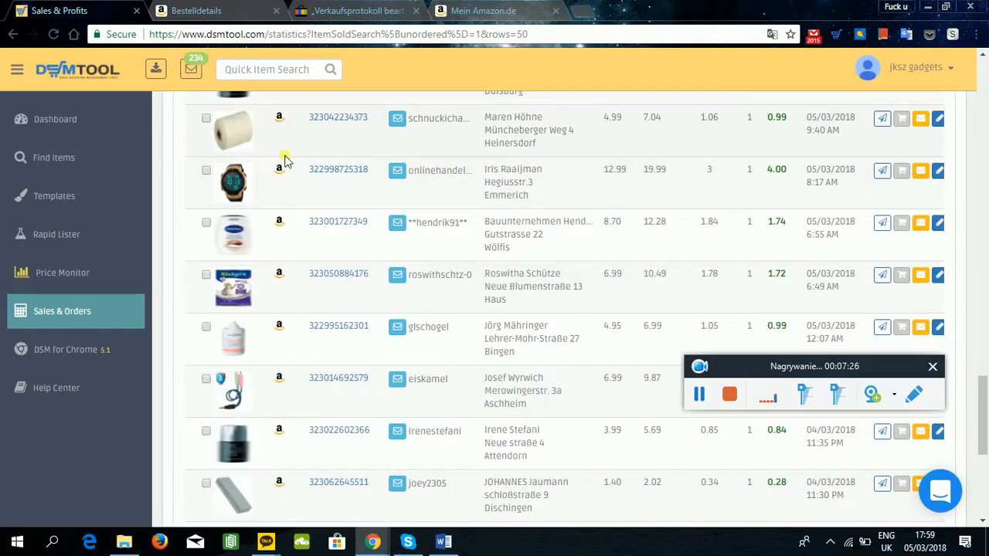
click(574, 191)
click(577, 211)
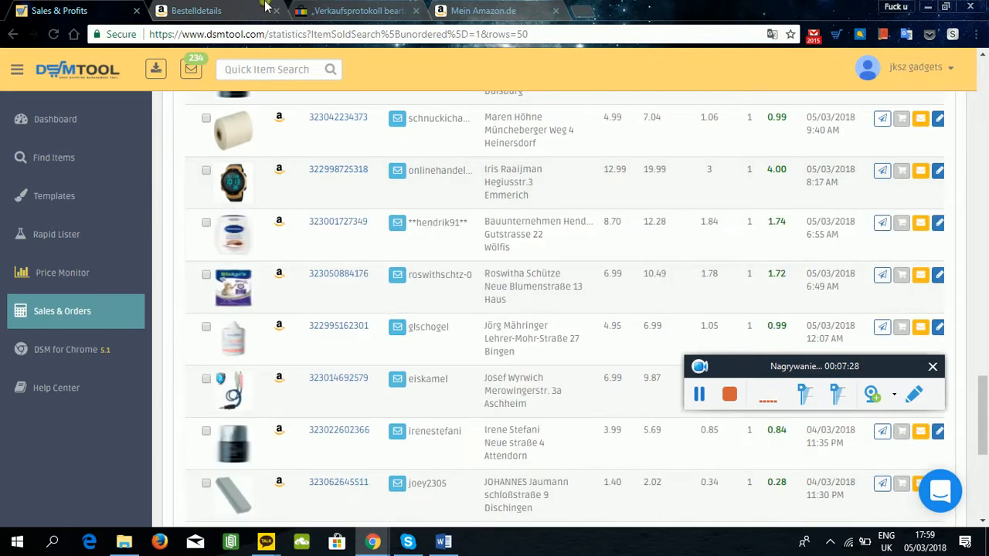
click(903, 170)
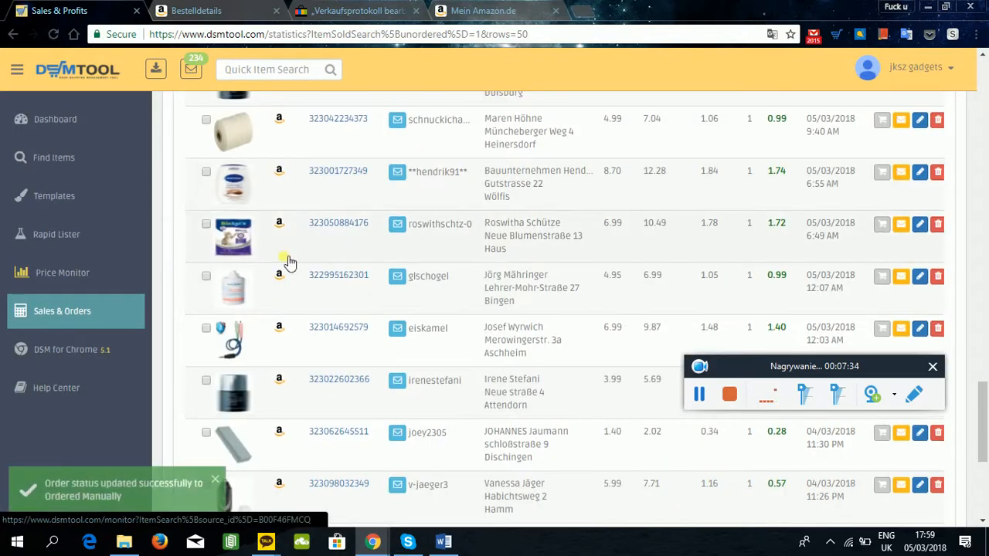
Show only the orders waiting for shipping in the selling history.
scroll(289, 257, up, 5)
scroll(291, 255, up, 10)
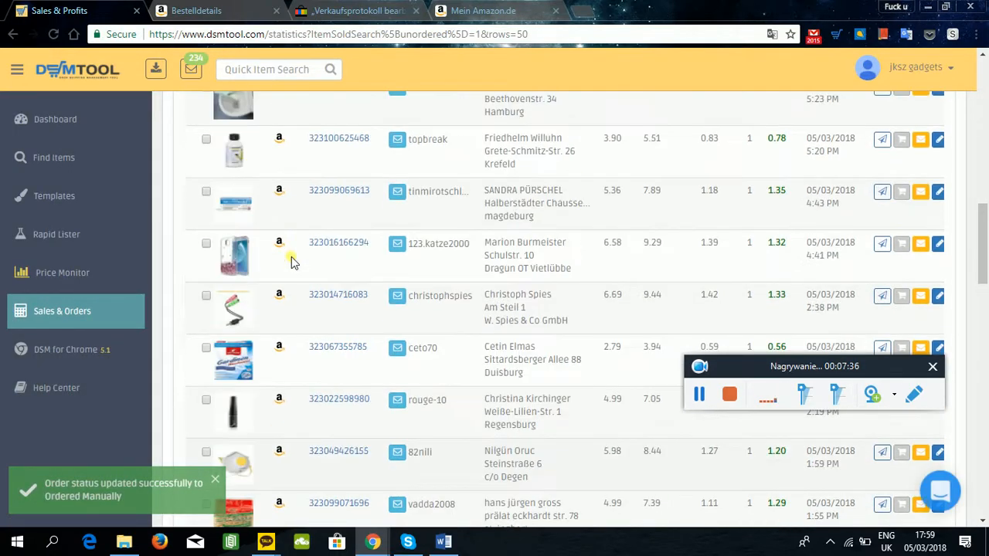
scroll(297, 255, up, 2)
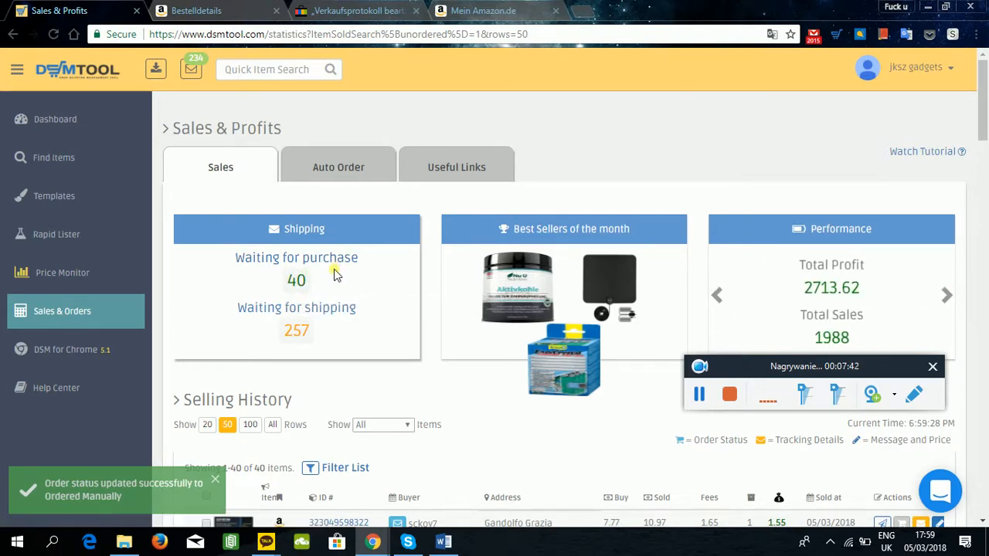
scroll(335, 275, down, 3)
scroll(326, 247, up, 2)
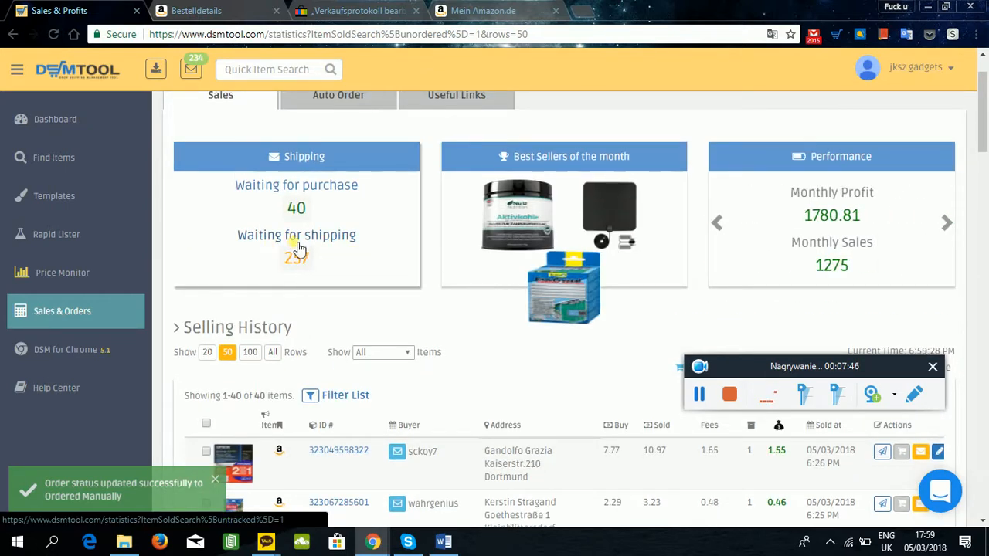
click(300, 260)
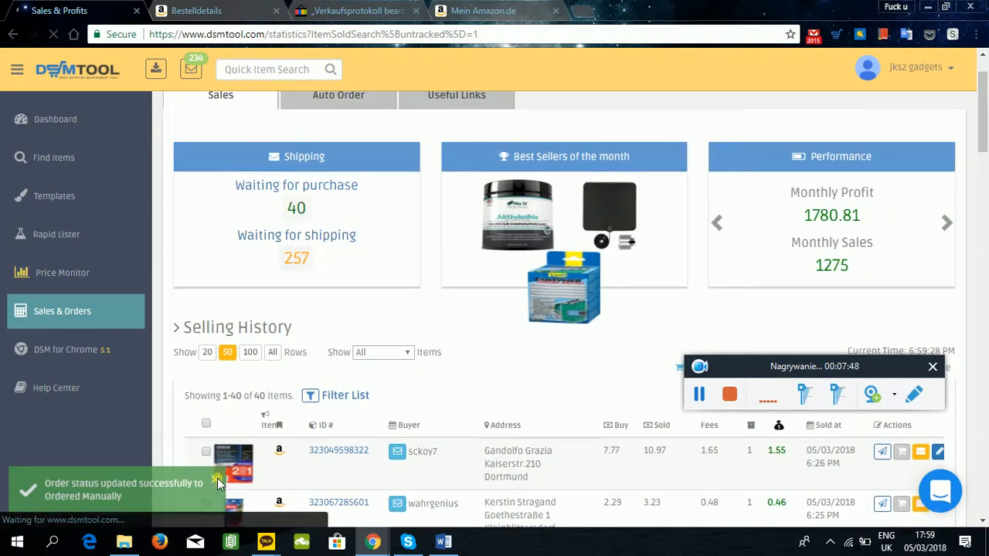
Show 100 rows of the untracked orders and find the SunJas watch sale to check its order status.
scroll(386, 309, down, 10)
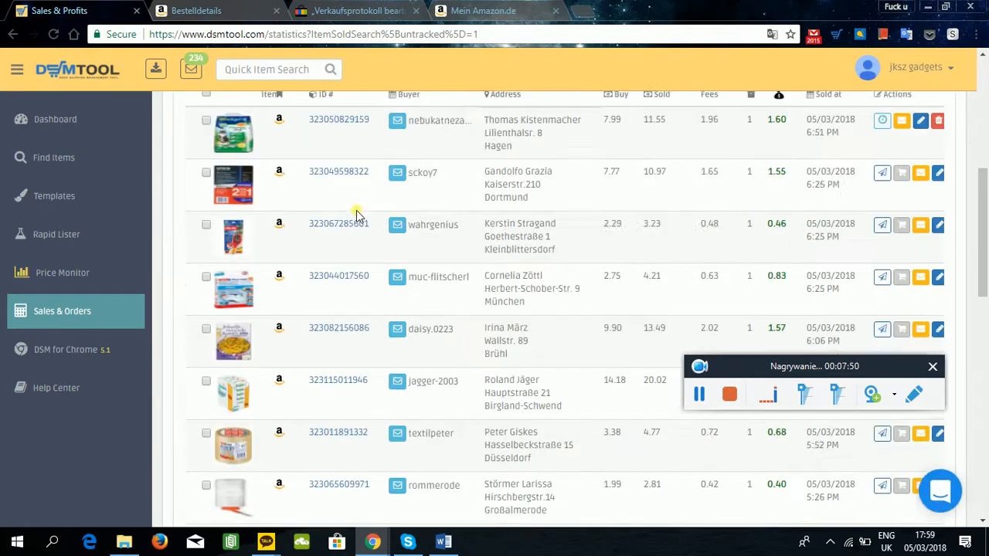
scroll(340, 209, down, 3)
scroll(324, 267, up, 8)
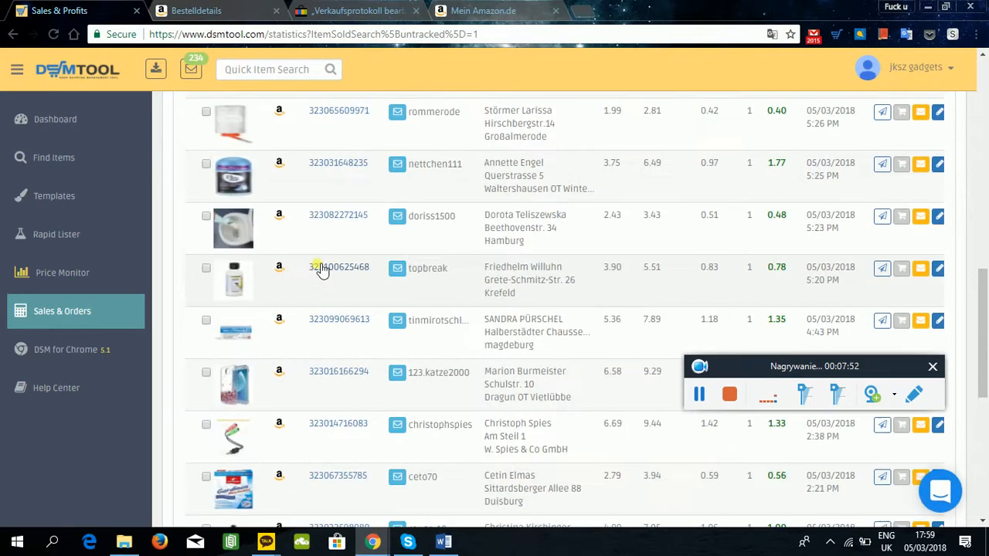
scroll(300, 282, up, 5)
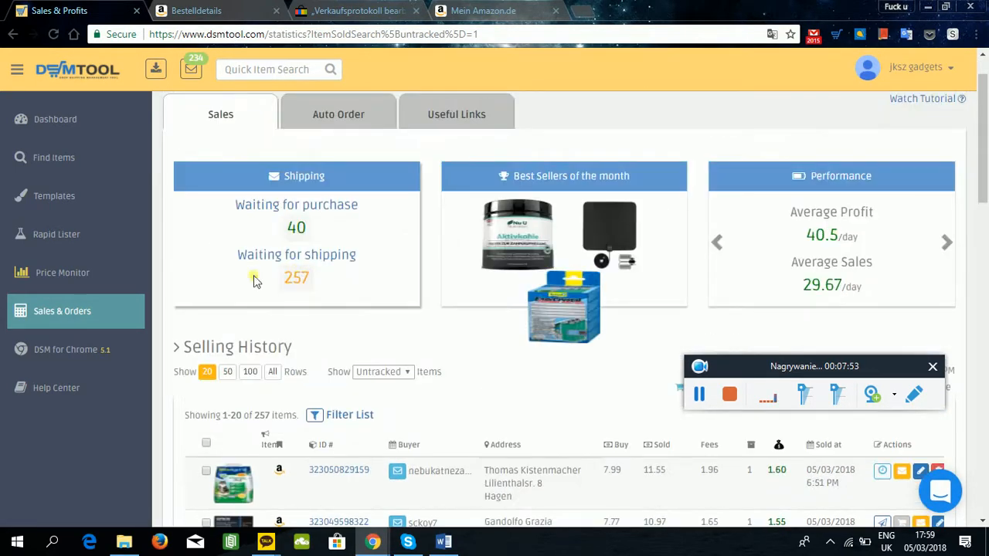
click(249, 374)
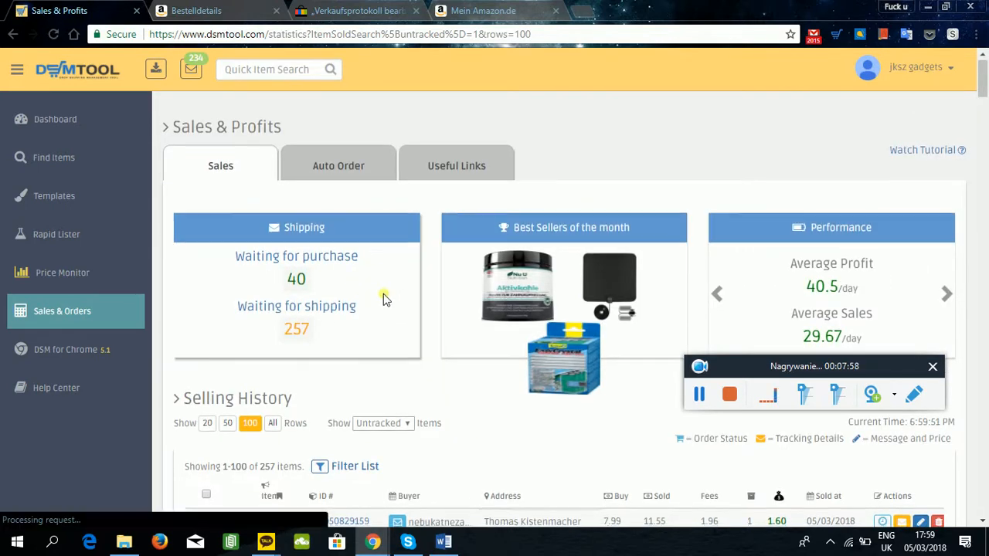
scroll(433, 301, down, 4)
scroll(415, 280, down, 15)
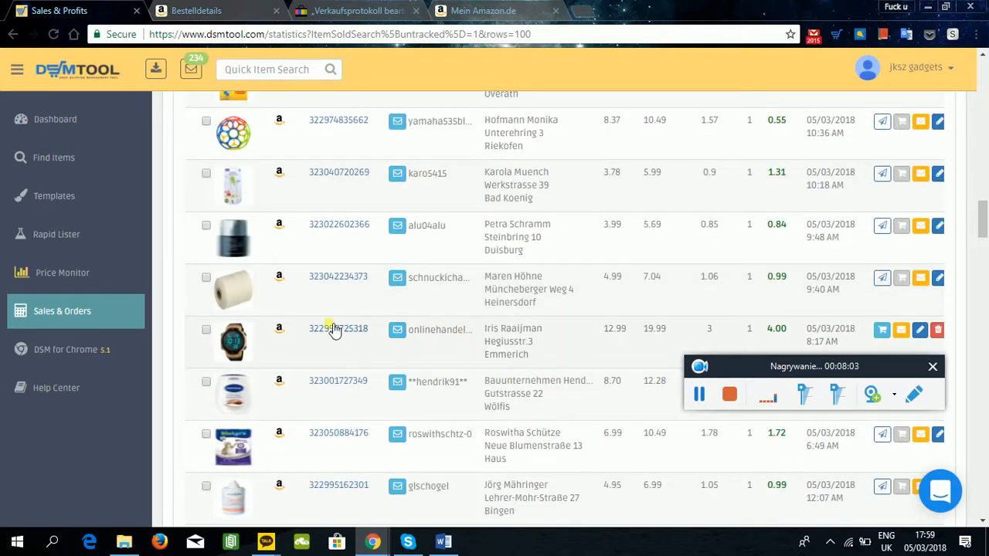
scroll(322, 336, down, 2)
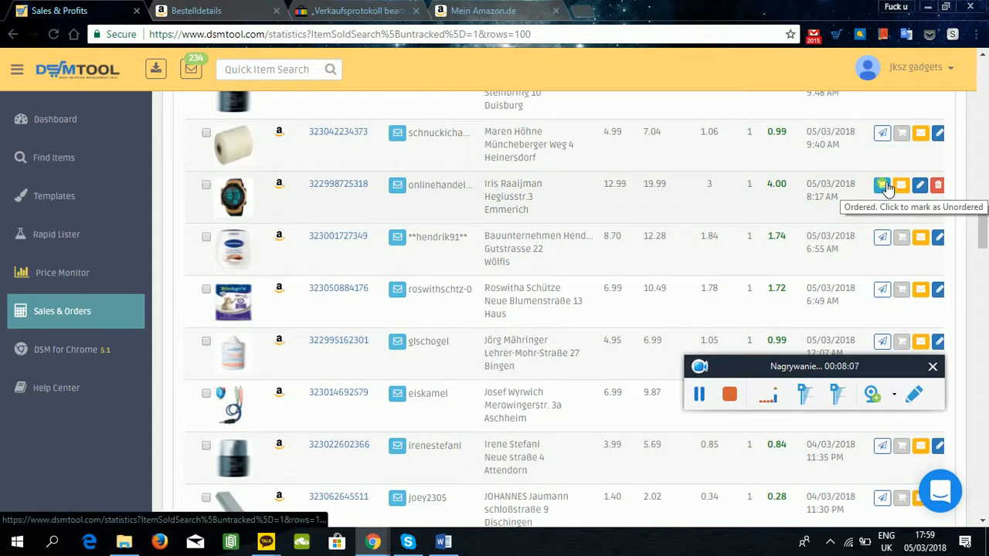
Set the SunJas watch sale back to not ordered in the untracked orders.
click(334, 174)
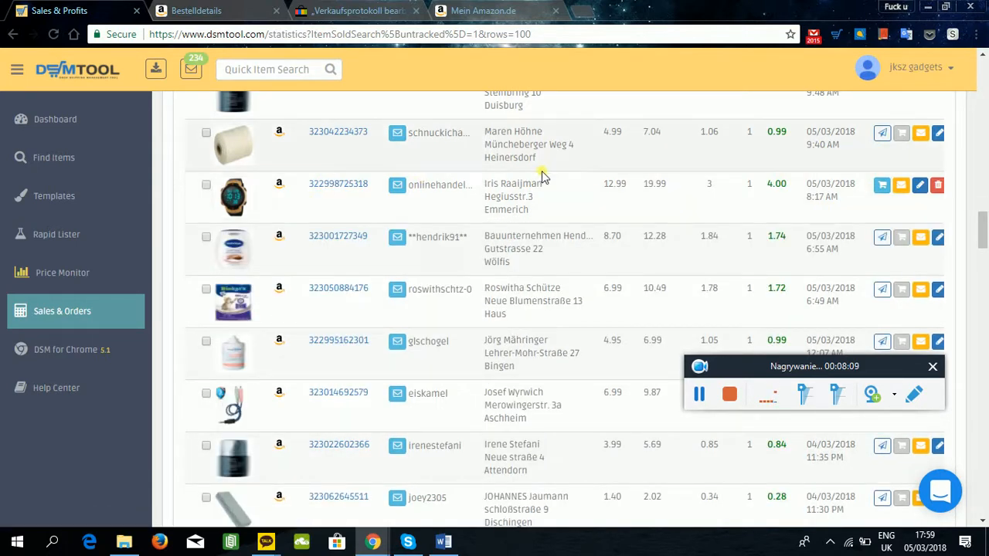
mouse_move(548, 180)
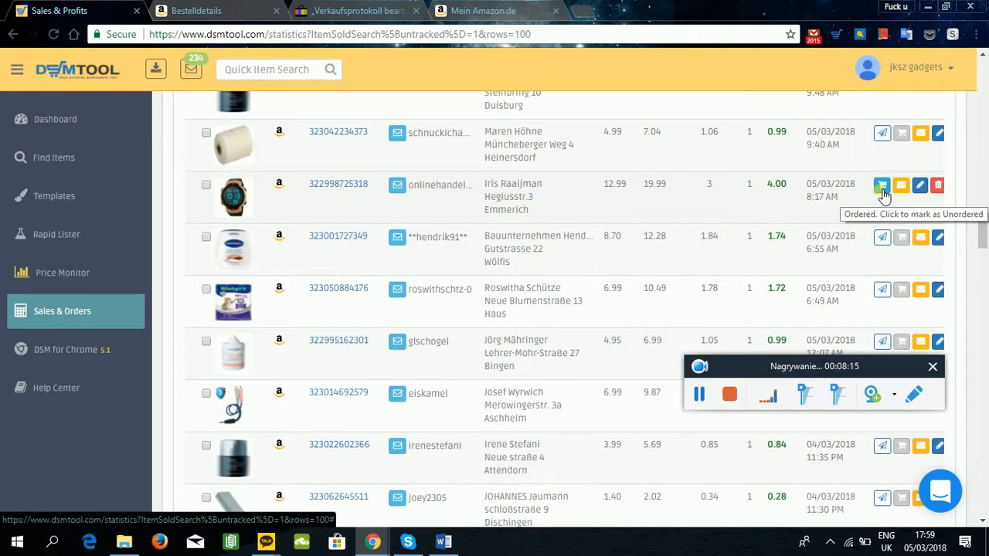
click(880, 193)
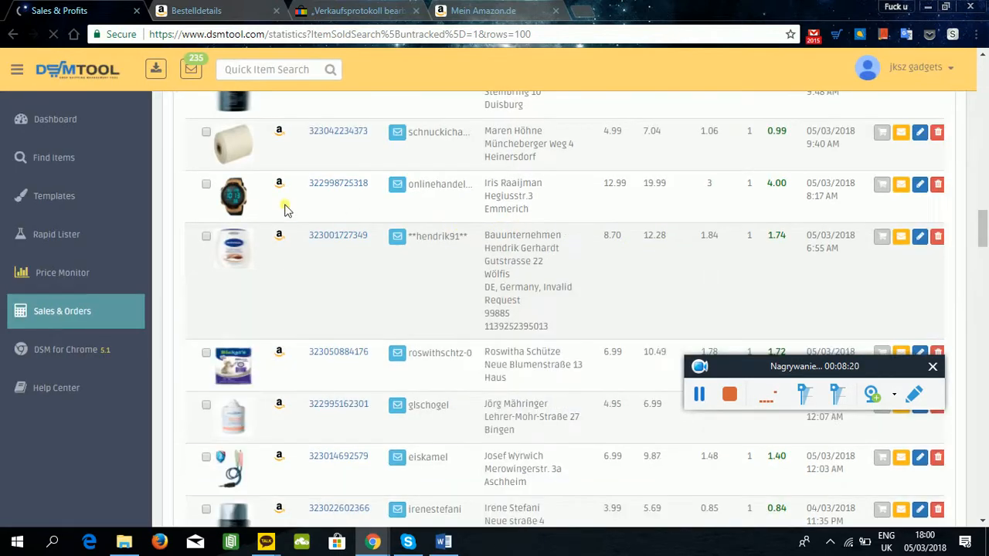
Show only the orders waiting for purchase in the selling history, with 50 rows.
scroll(332, 254, up, 5)
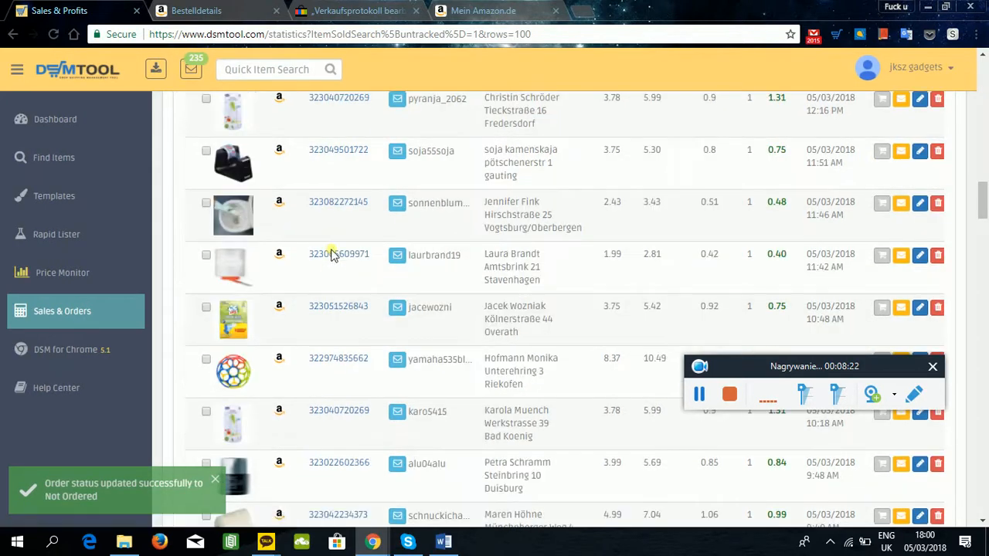
scroll(287, 267, up, 10)
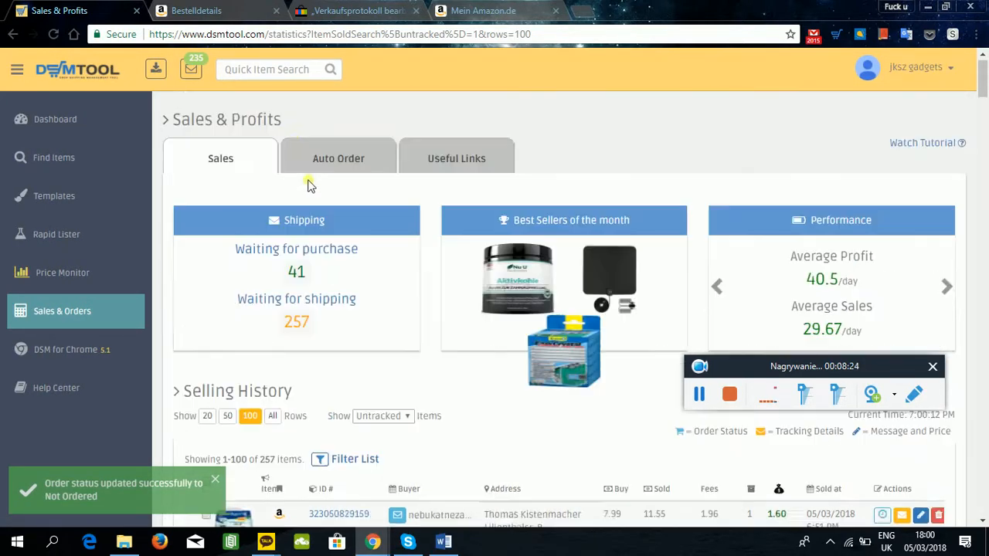
click(297, 281)
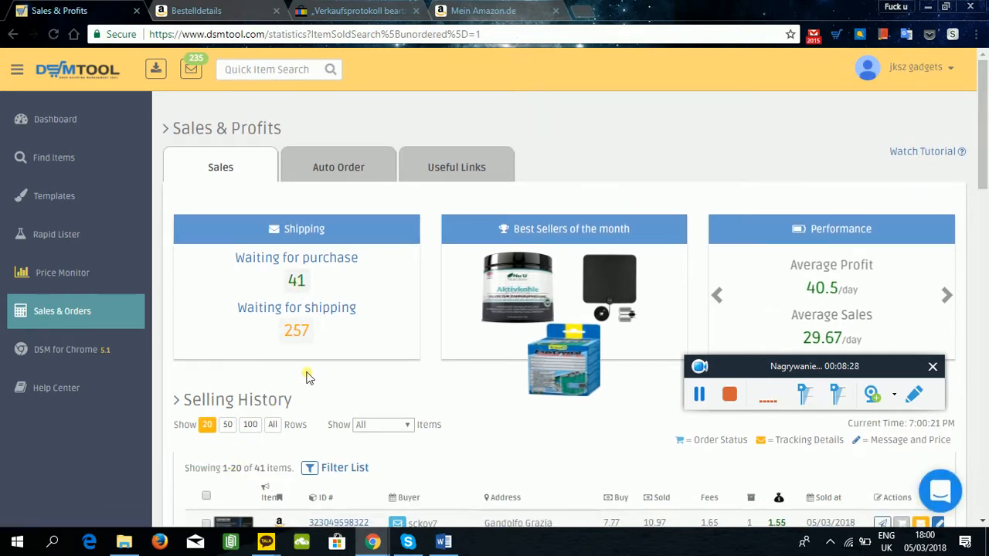
click(229, 425)
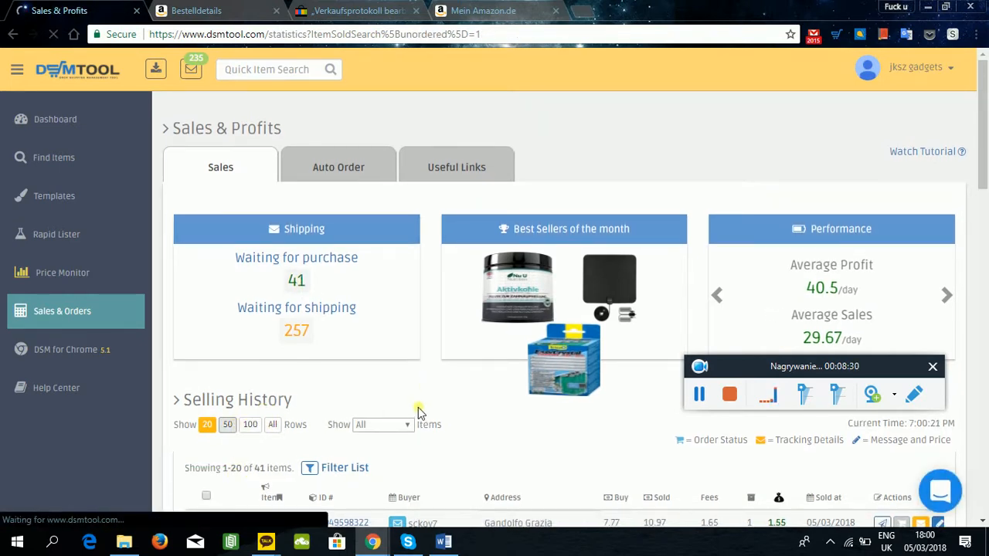
Find the SunJas watch sale among the orders waiting for purchase and mark it as ordered.
scroll(423, 372, down, 5)
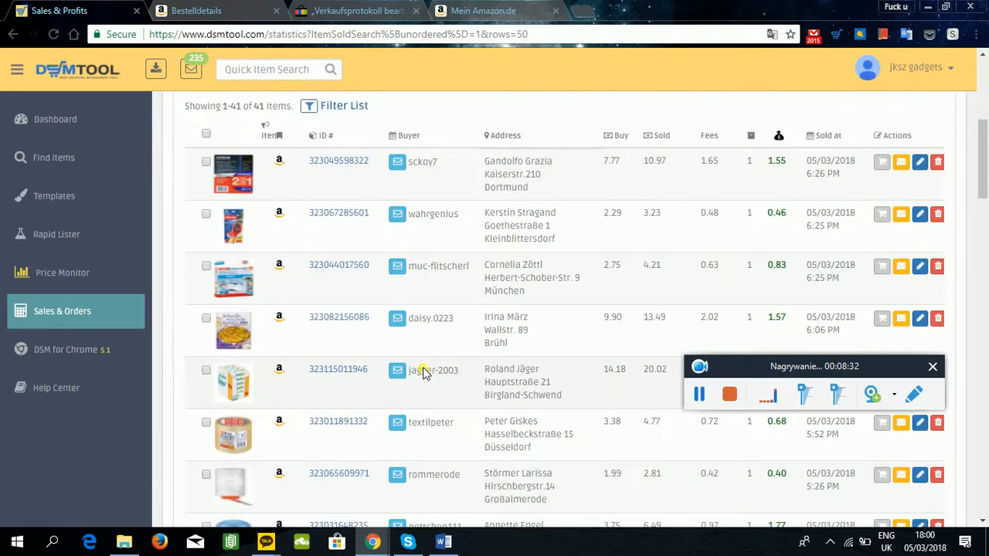
scroll(333, 305, down, 10)
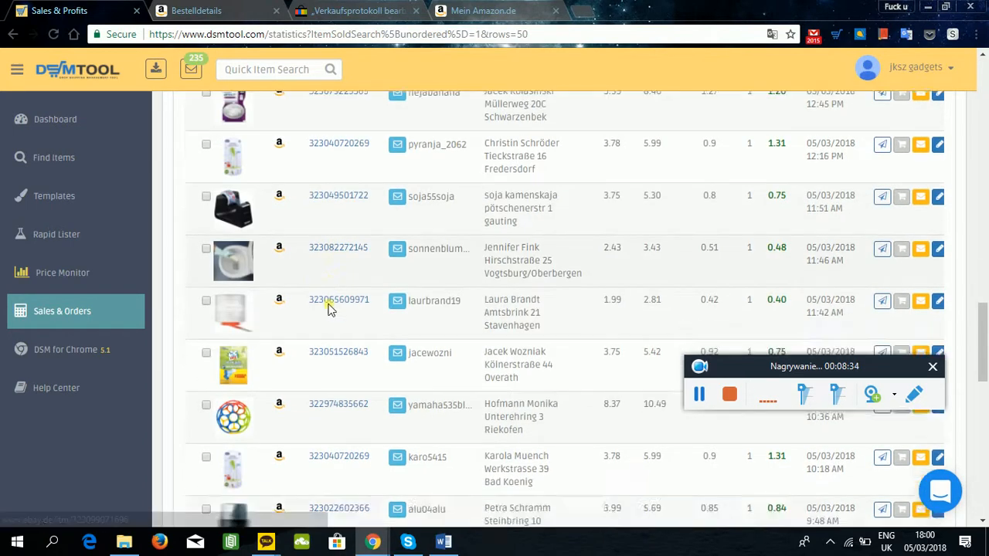
scroll(328, 307, down, 3)
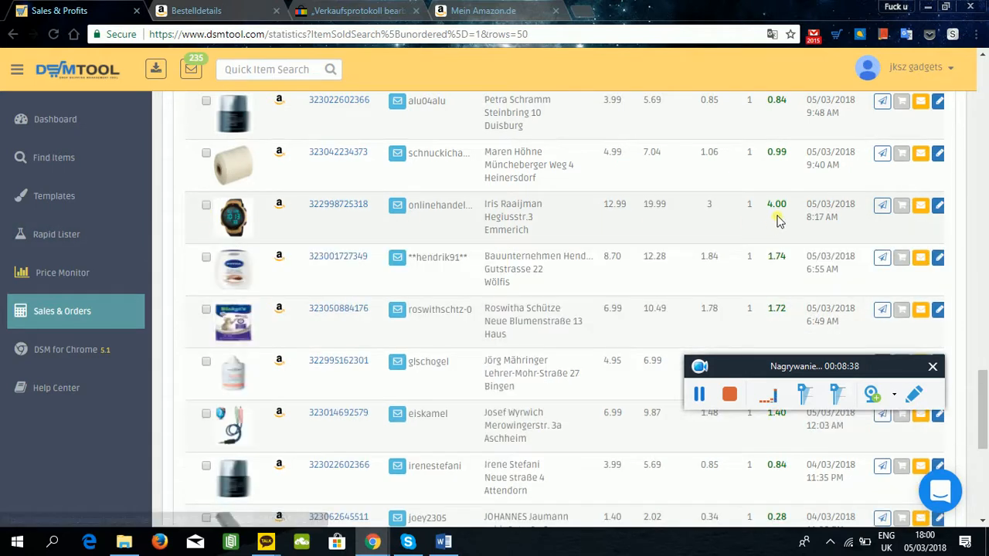
click(901, 206)
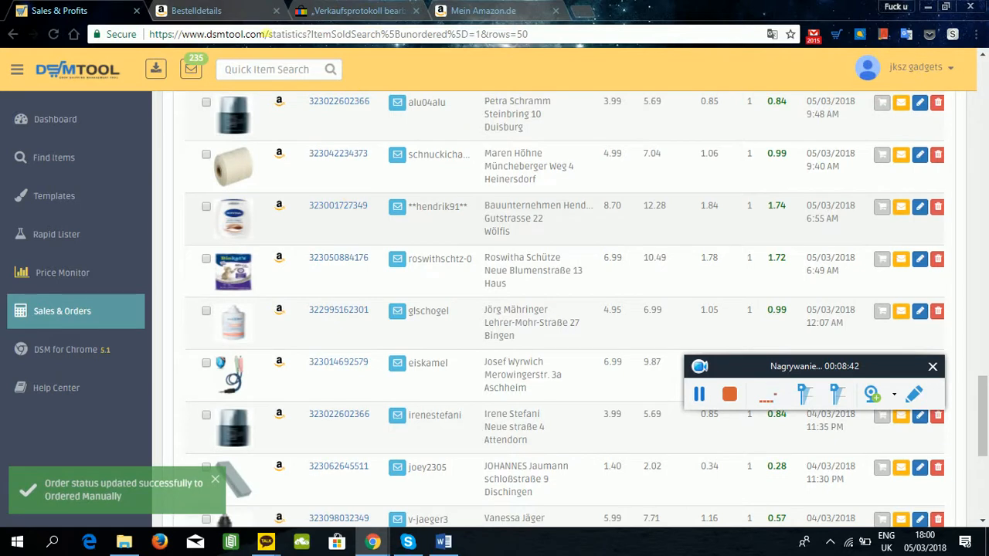
Switch to eBay, return from the sales record to the unshipped orders and mark the SunJas watch order as shipped.
click(263, 10)
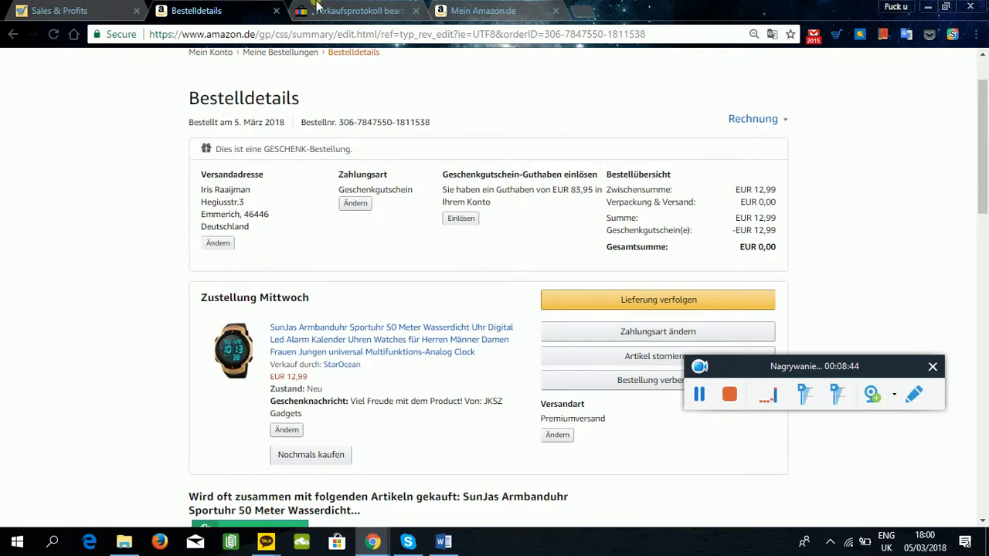
click(317, 7)
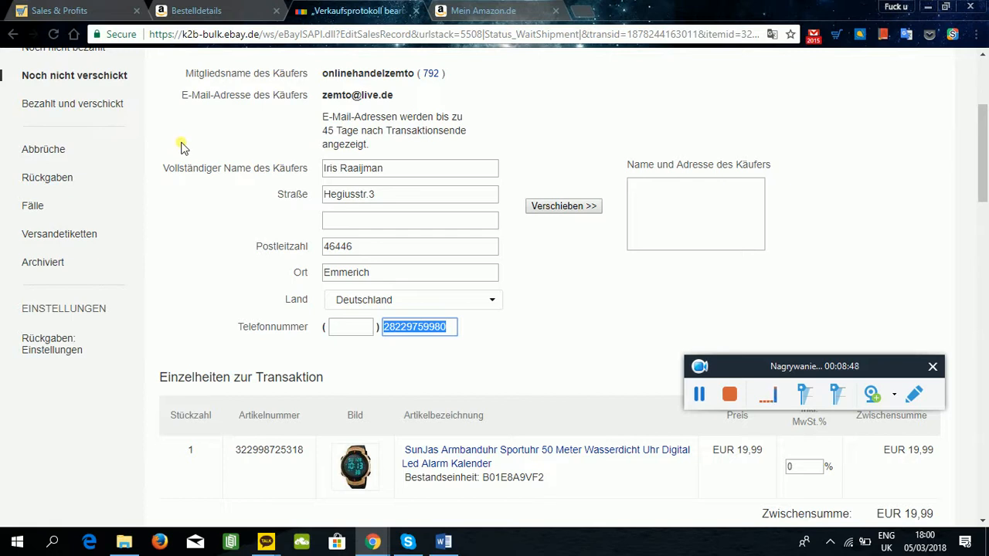
click(22, 32)
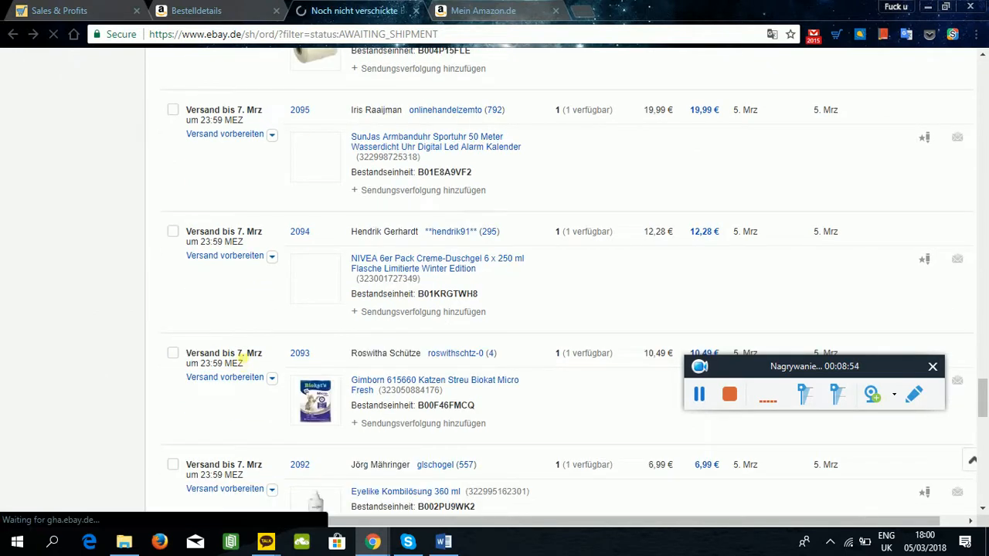
click(273, 138)
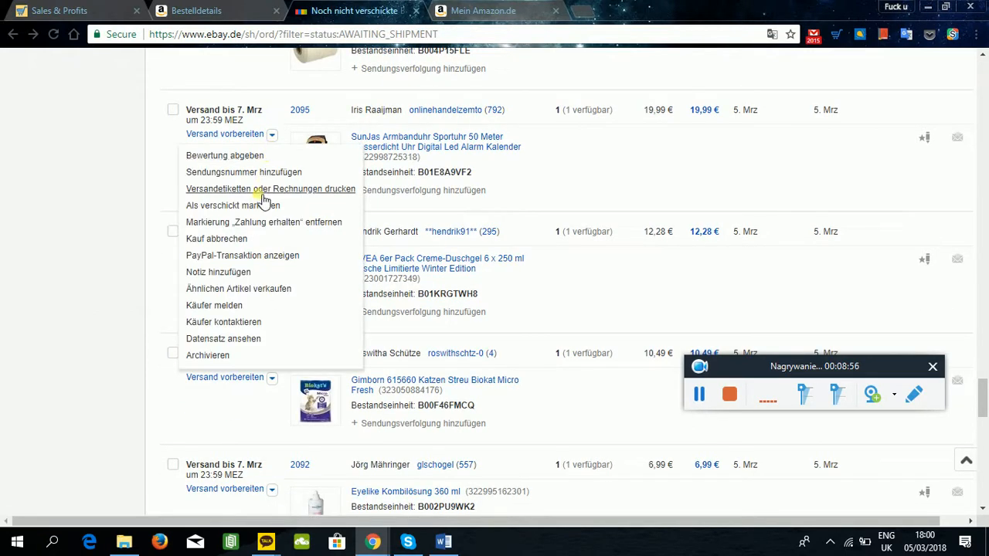
click(260, 206)
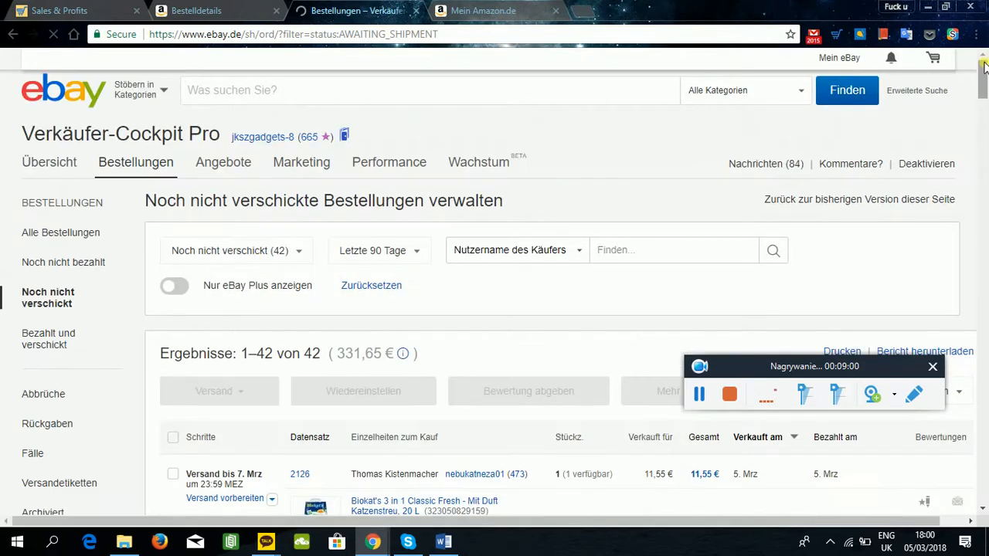
Reload eBay's unshipped orders and check the list for the SunJas watch.
drag(984, 67, 984, 392)
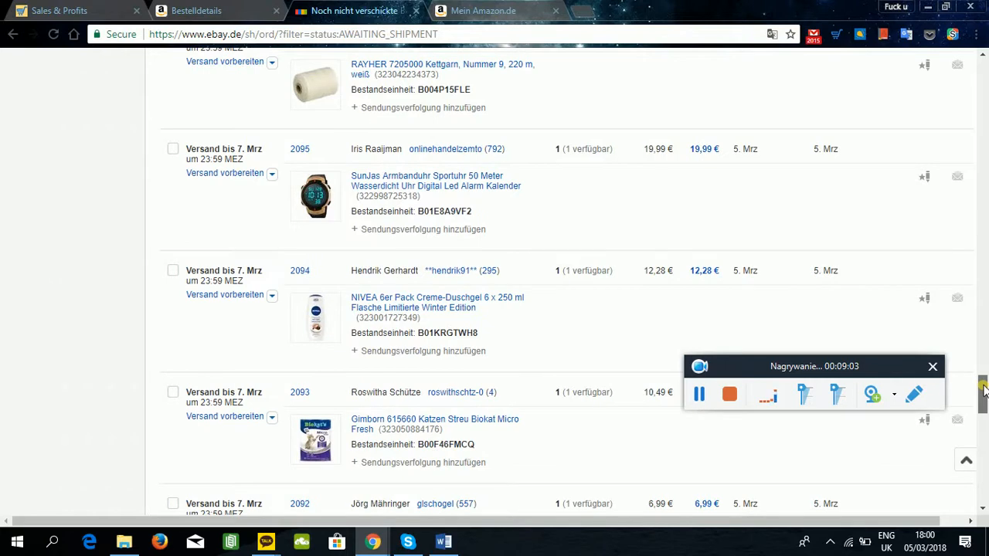
click(54, 37)
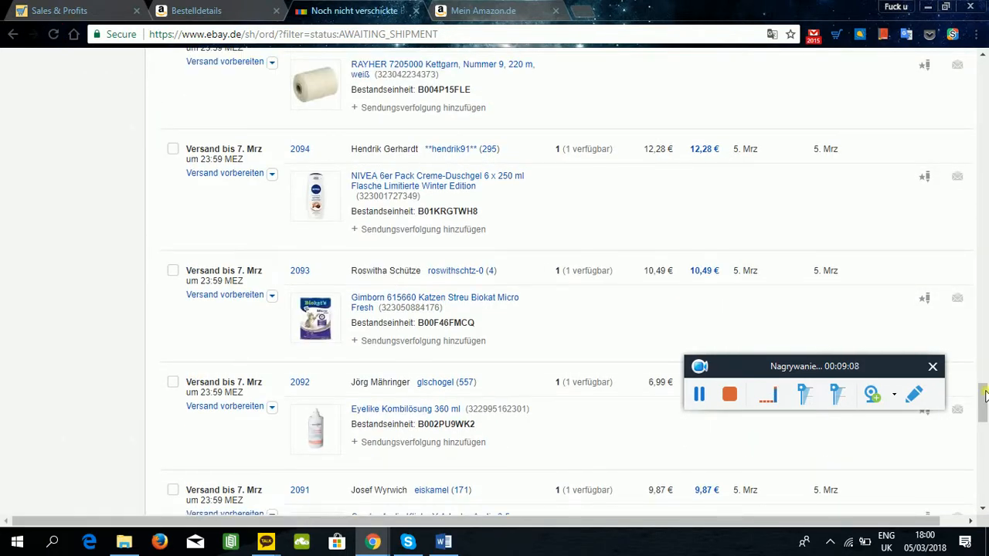
drag(981, 413, 975, 71)
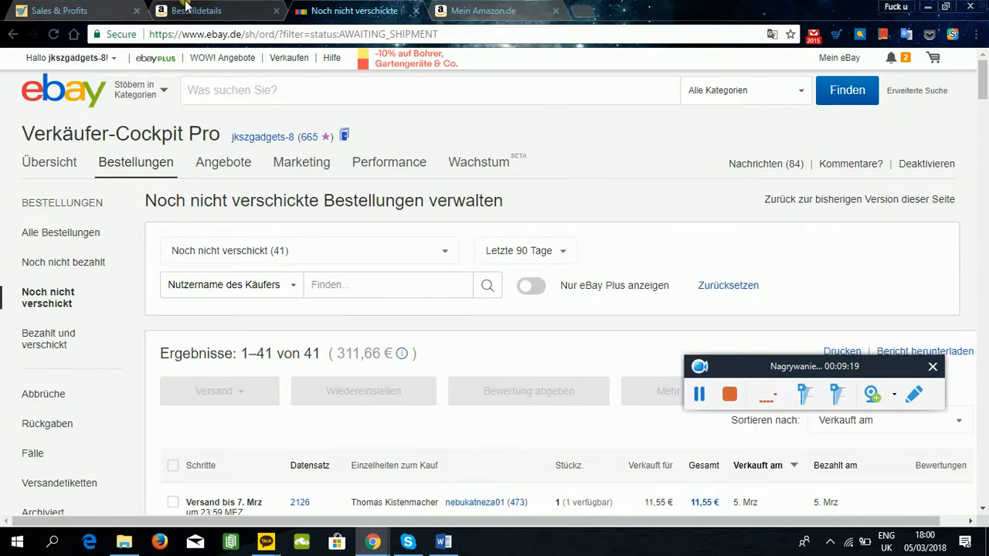
Compare the orders waiting for purchase in DSM Tool with eBay's unshipped orders.
click(81, 11)
scroll(248, 209, up, 5)
scroll(247, 209, up, 10)
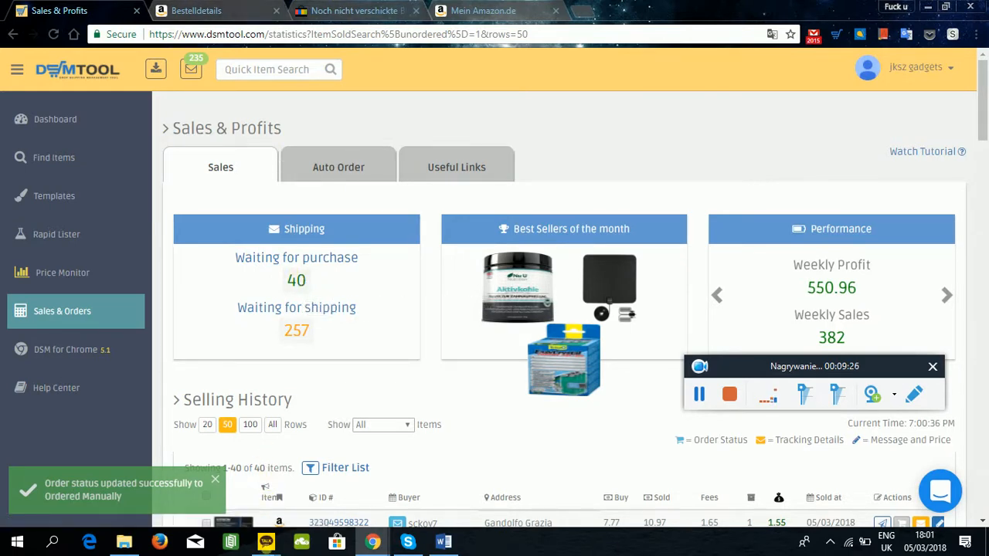
scroll(231, 402, down, 2)
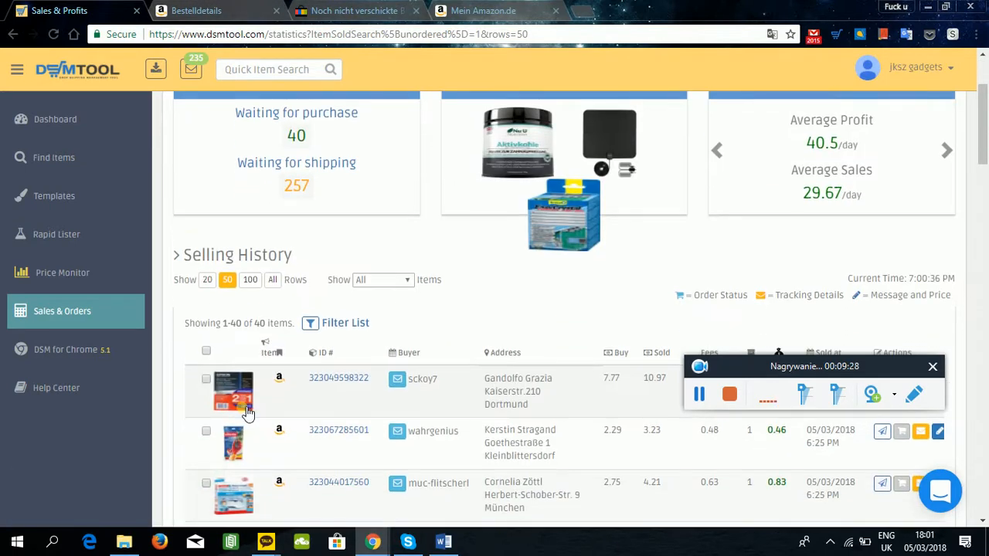
click(348, 11)
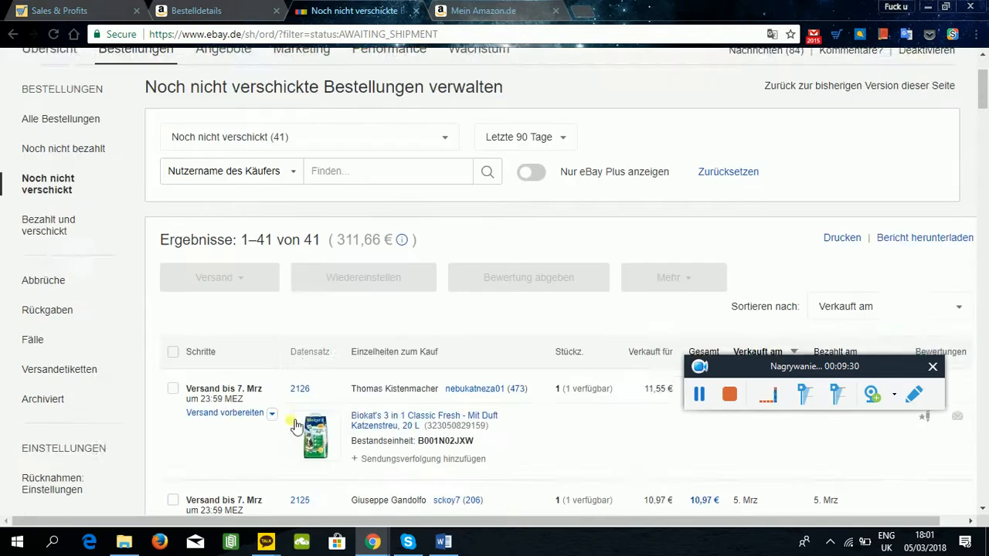
scroll(295, 425, down, 1)
click(58, 8)
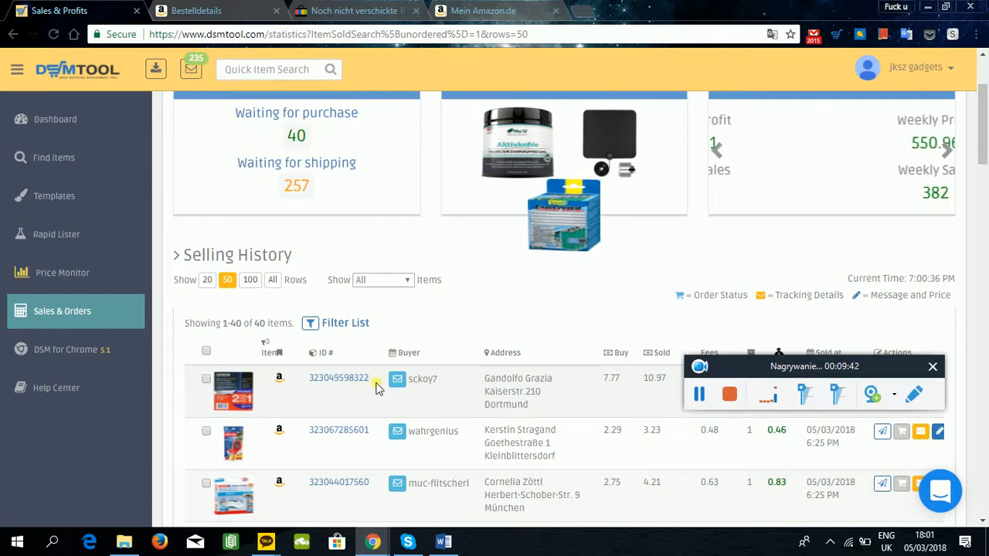
scroll(386, 371, down, 3)
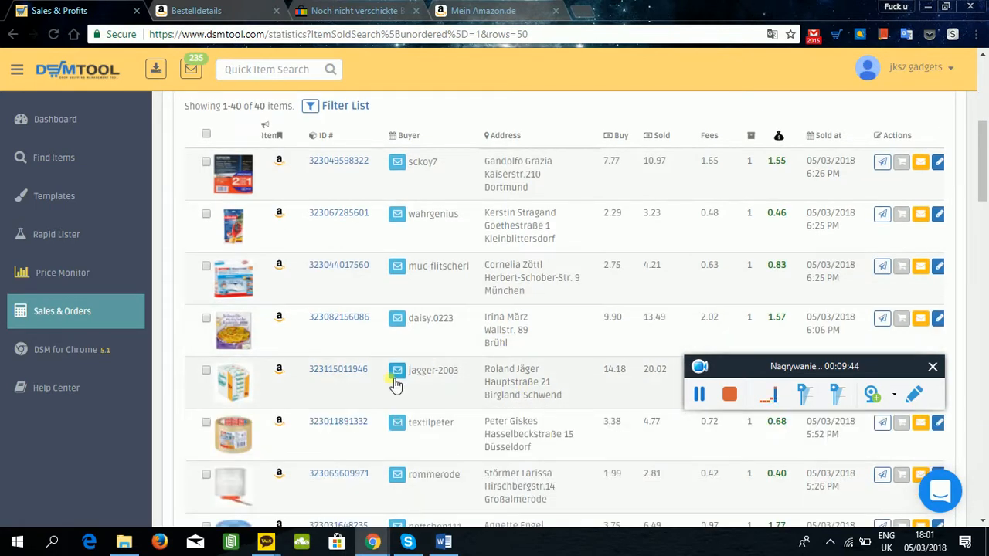
scroll(309, 364, up, 2)
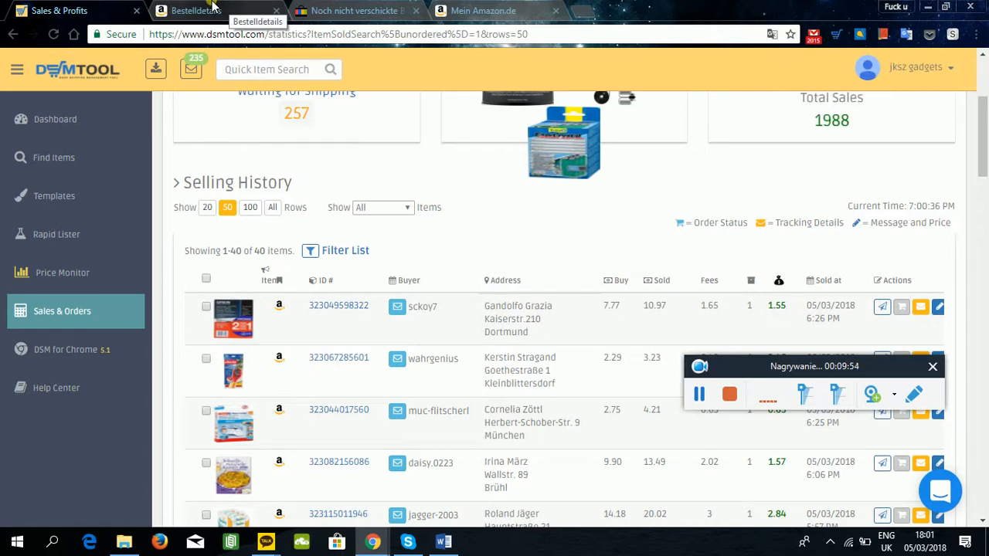
Find the valved dust mask sale in the selling history and open its Amazon.de offers.
scroll(307, 201, down, 10)
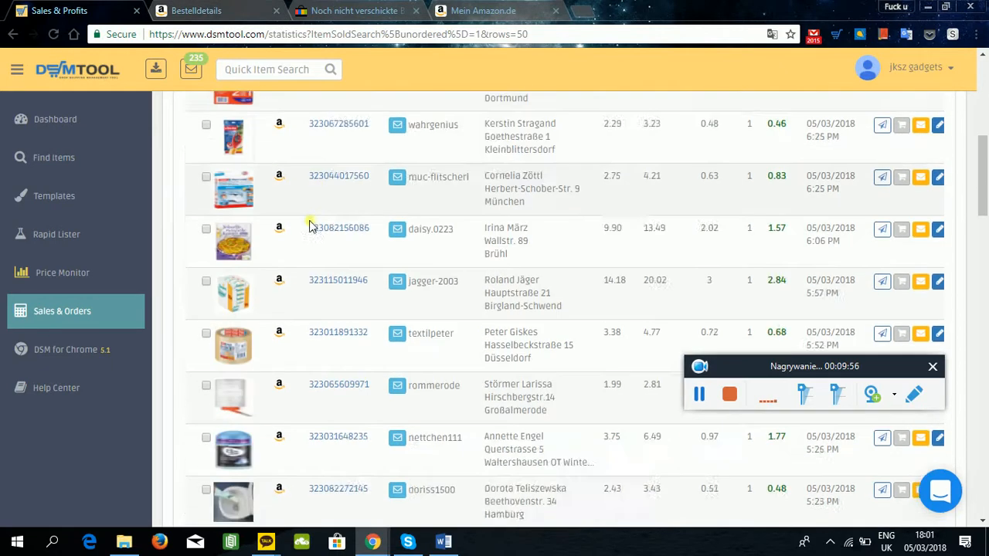
scroll(307, 239, down, 1)
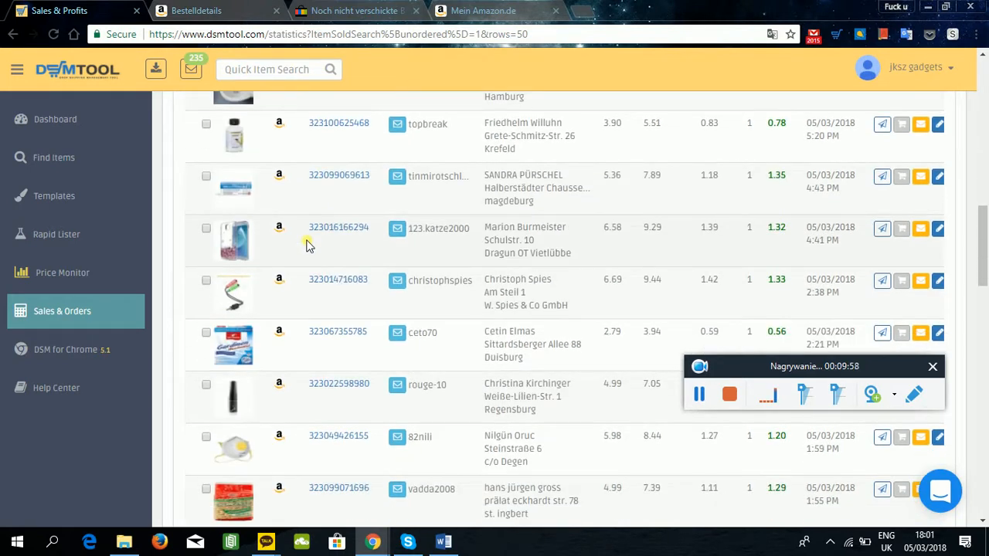
scroll(307, 244, down, 2)
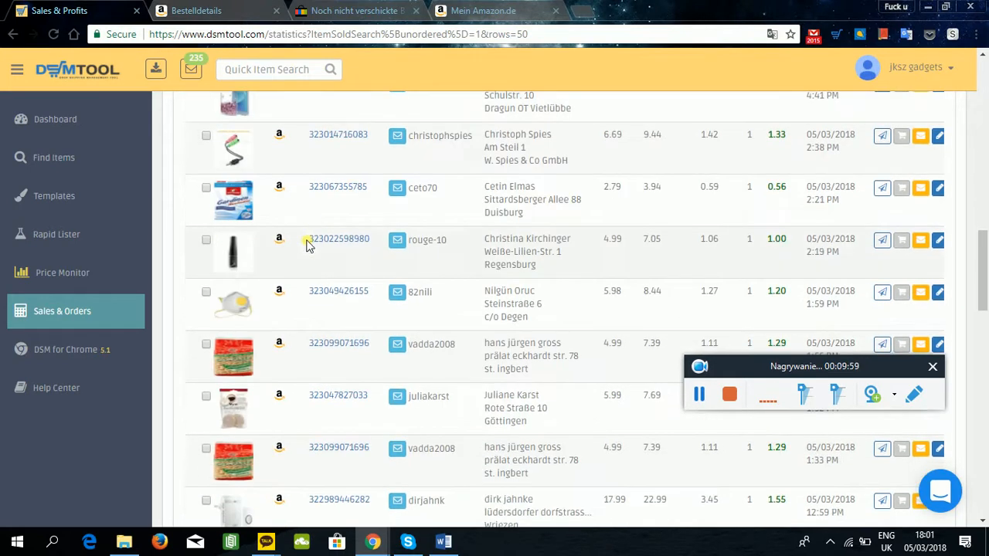
click(283, 294)
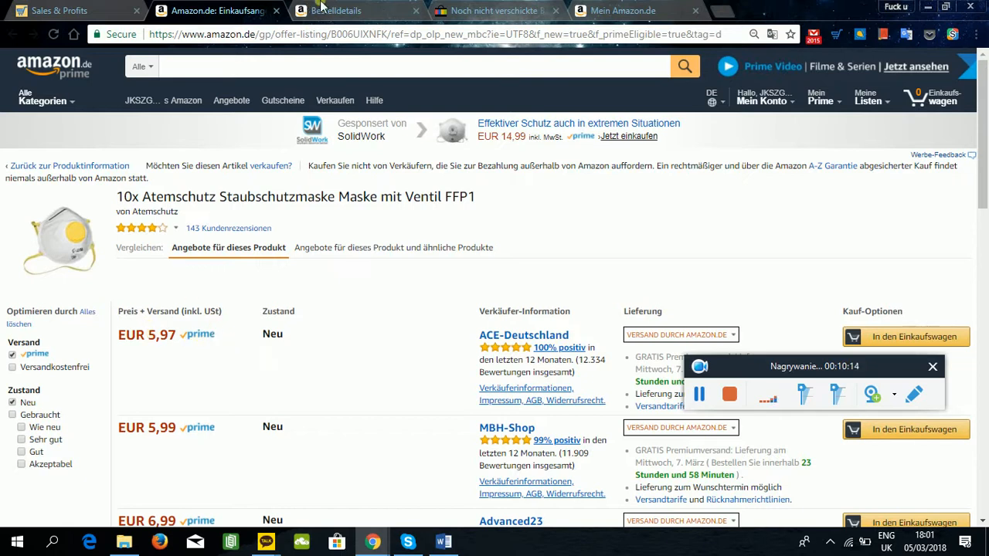
Close the watch's Amazon order details and return to the dust mask offers.
click(414, 12)
click(413, 11)
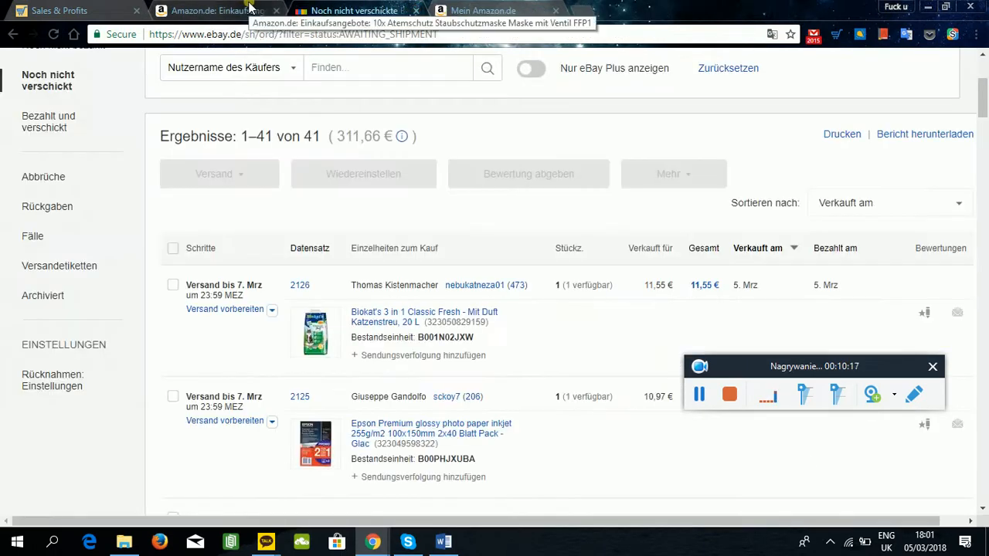
click(236, 9)
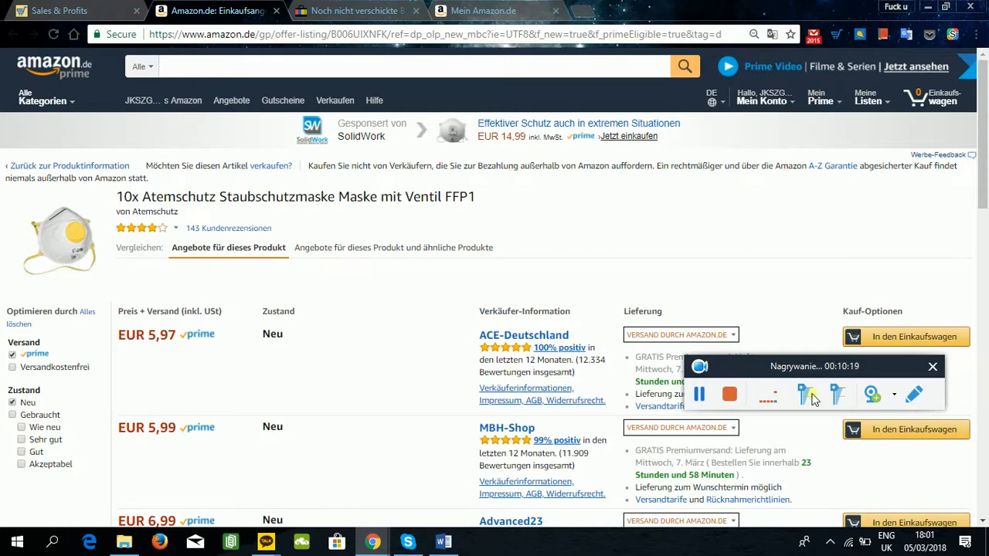
Compare the dust mask sale in DSM Tool with its Amazon.de offers.
drag(872, 365, 798, 12)
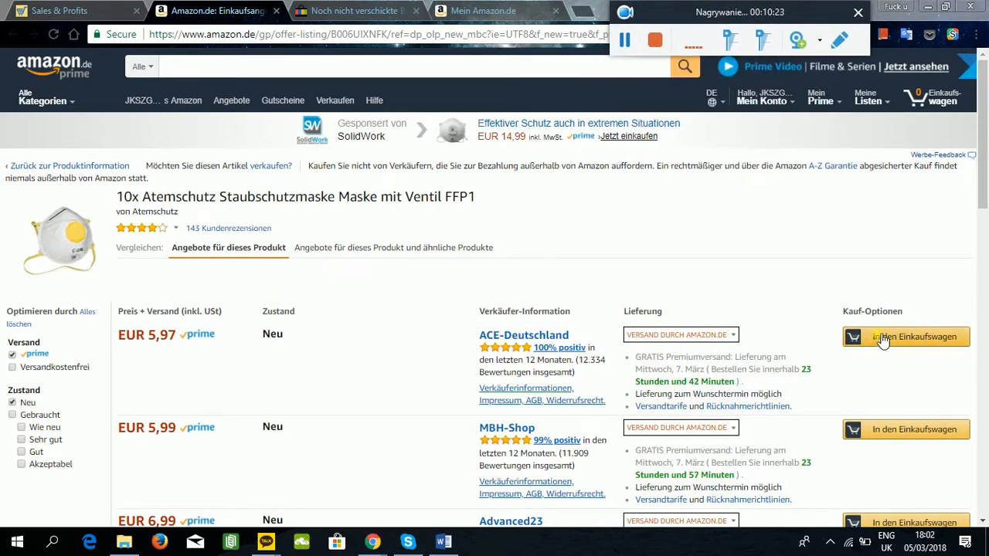
click(121, 7)
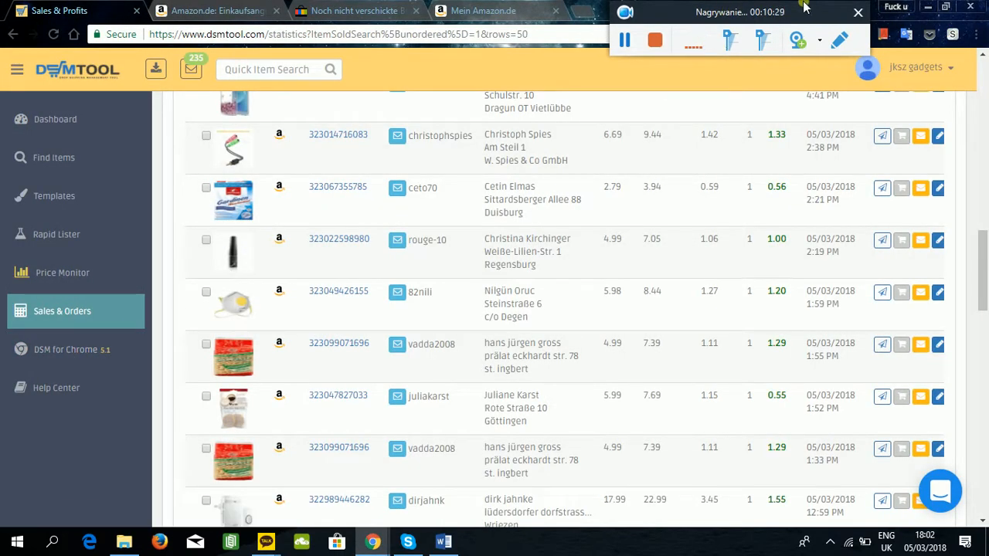
drag(821, 21, 790, 13)
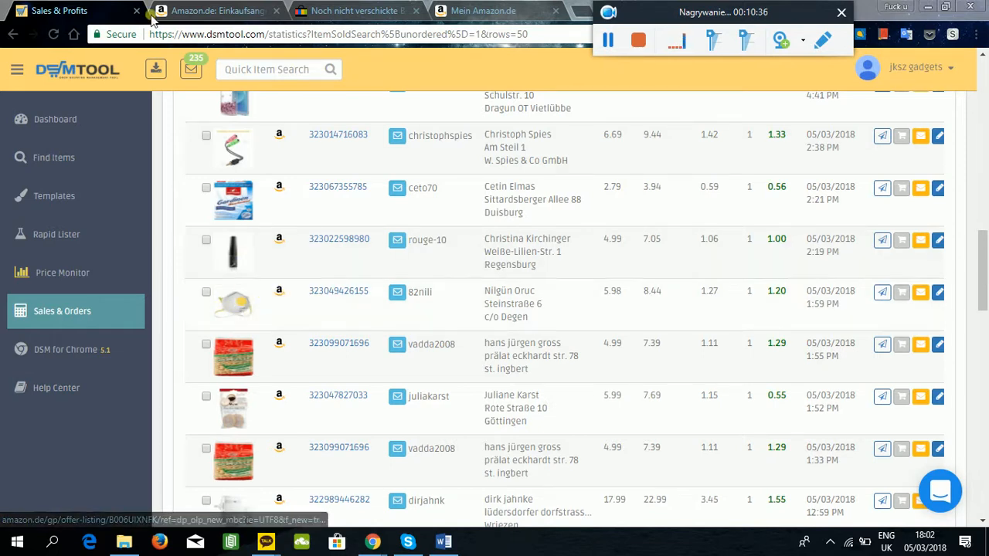
click(188, 11)
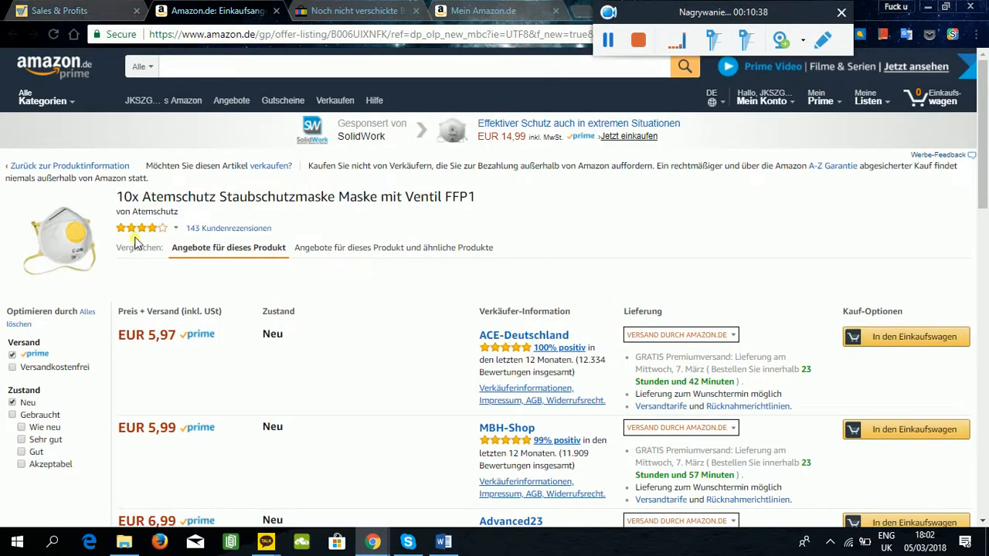
Copy the dust mask buyer's full shipping address from the sales list in DSM Tool.
click(41, 7)
click(471, 298)
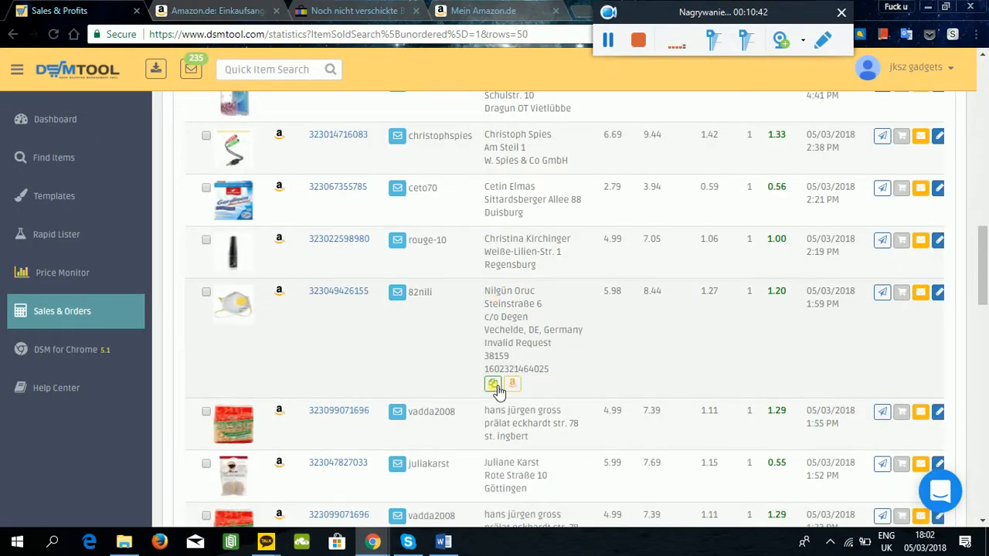
click(493, 385)
Add ACE-Deutschland's EUR 5,97 dust mask offer on Amazon.de to the cart as a gift and proceed to checkout.
click(203, 14)
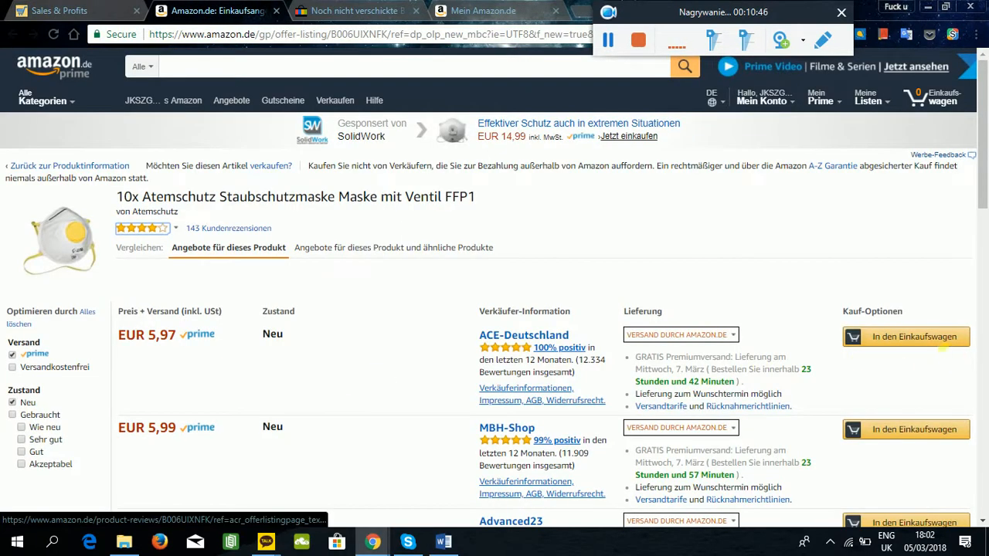
click(934, 347)
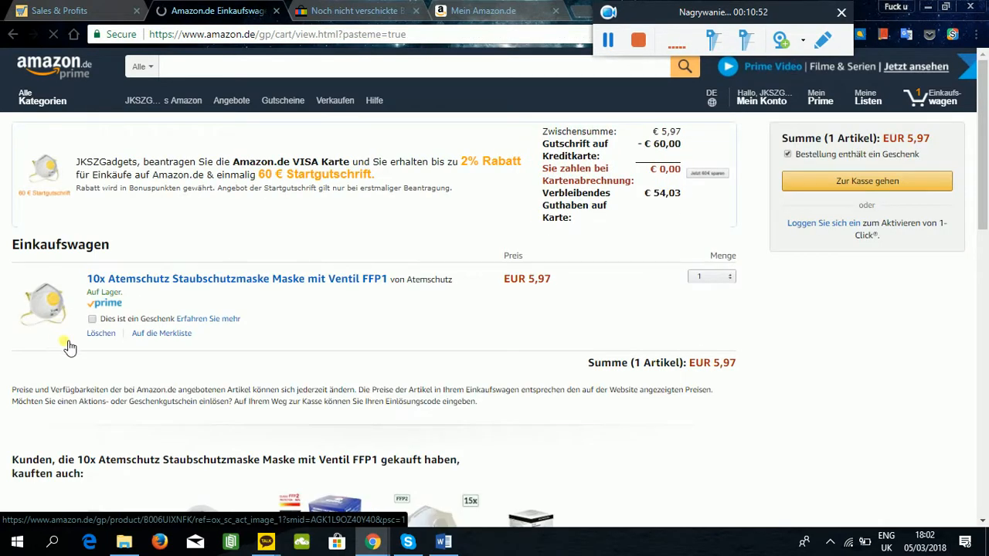
click(92, 320)
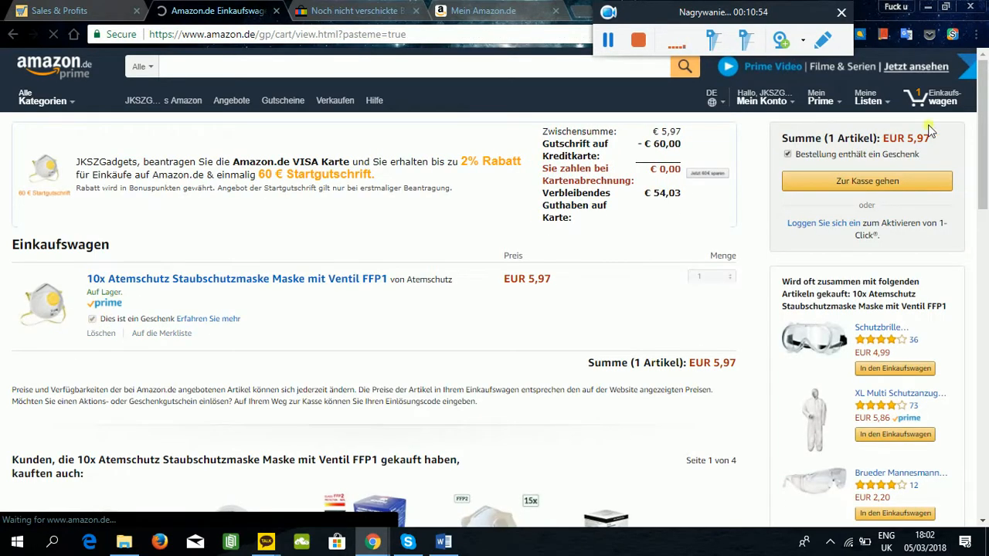
click(804, 178)
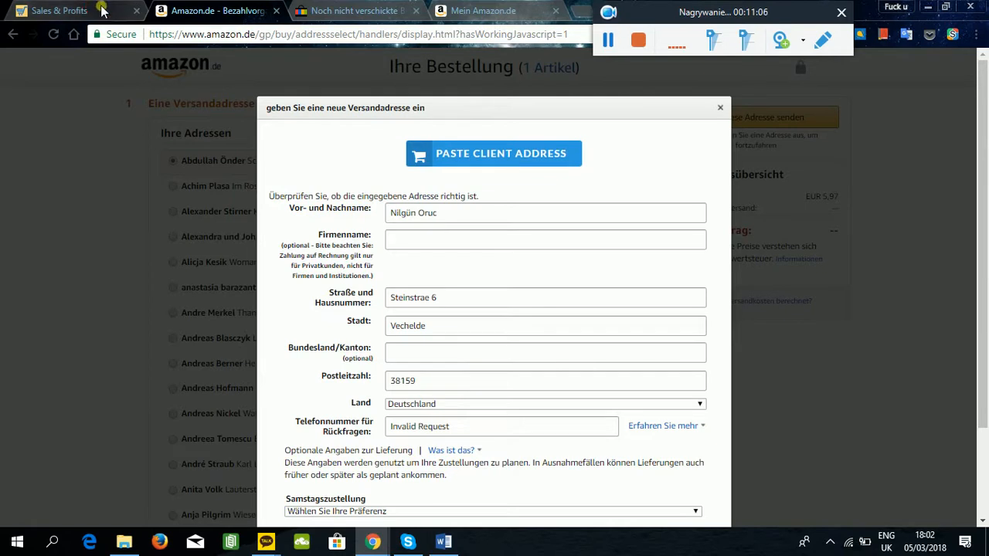
Find the dust mask order among eBay's unshipped orders and open its sales record for editing.
click(141, 6)
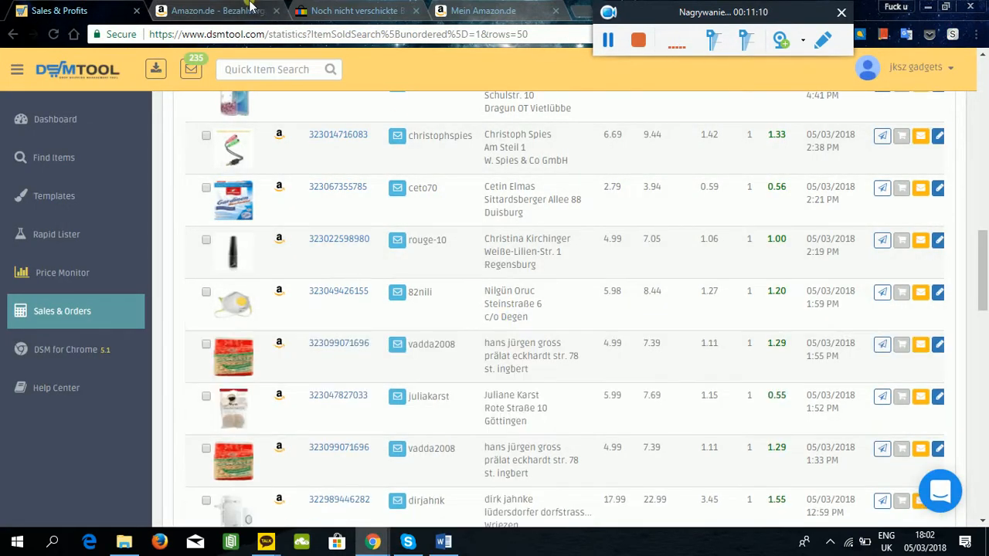
click(251, 6)
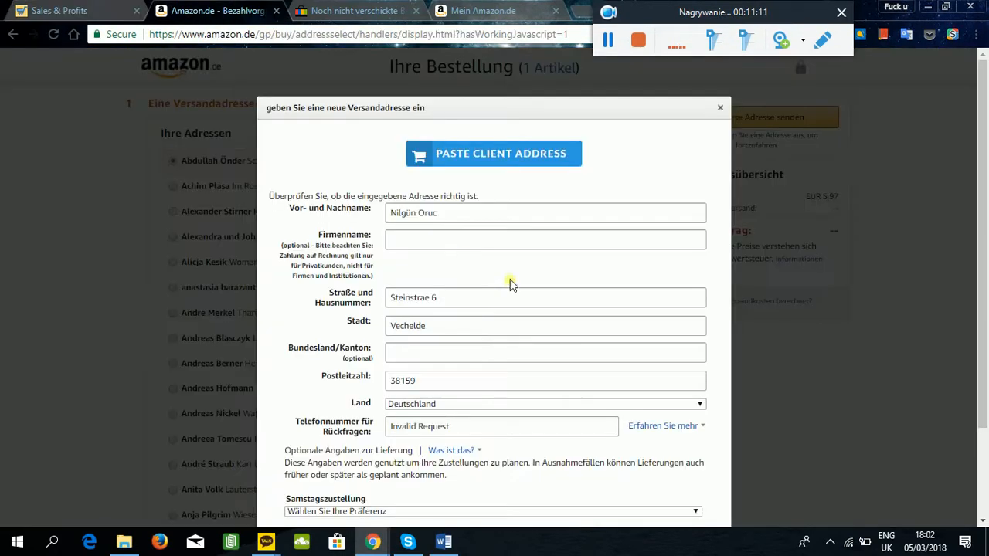
click(355, 11)
scroll(295, 200, down, 5)
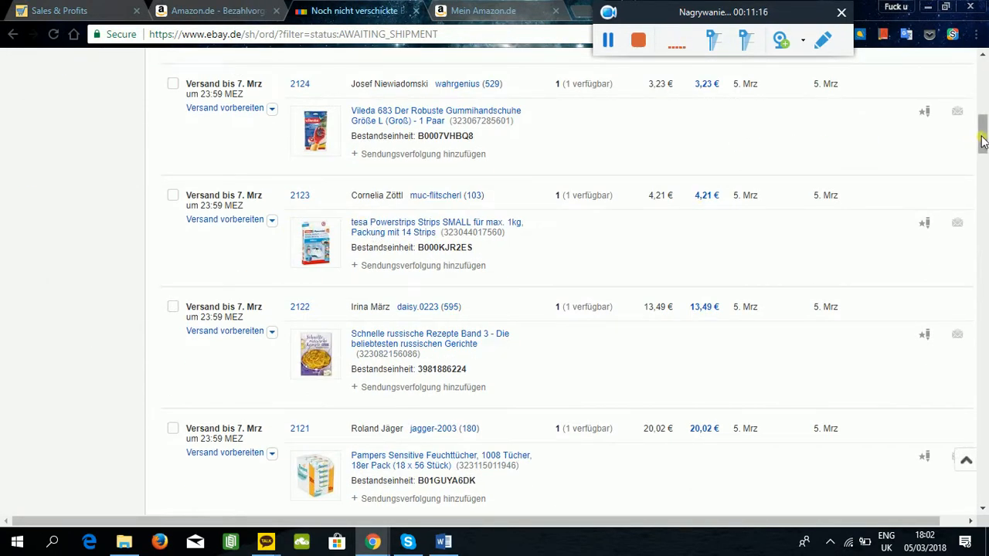
drag(982, 141, 985, 249)
scroll(333, 270, up, 5)
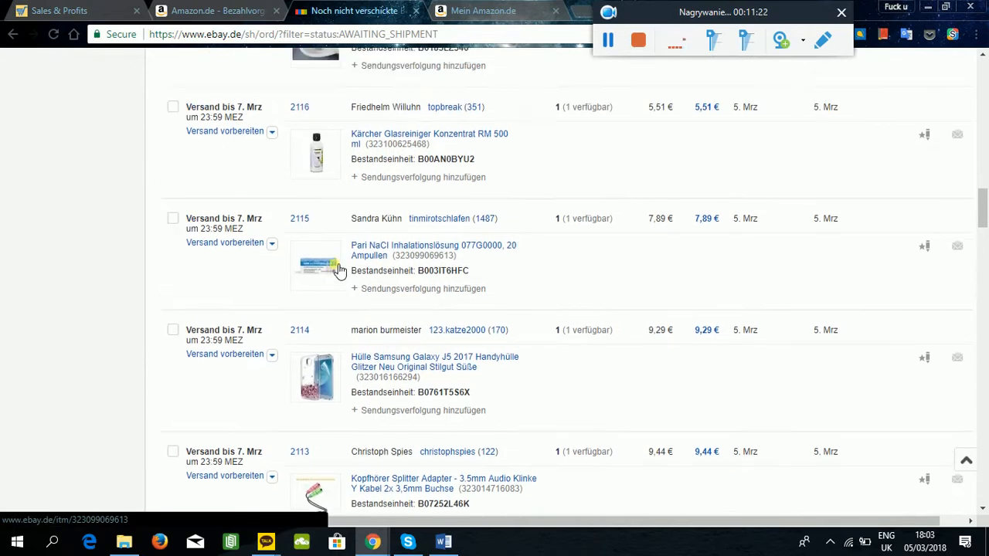
scroll(338, 269, up, 9)
scroll(336, 267, down, 8)
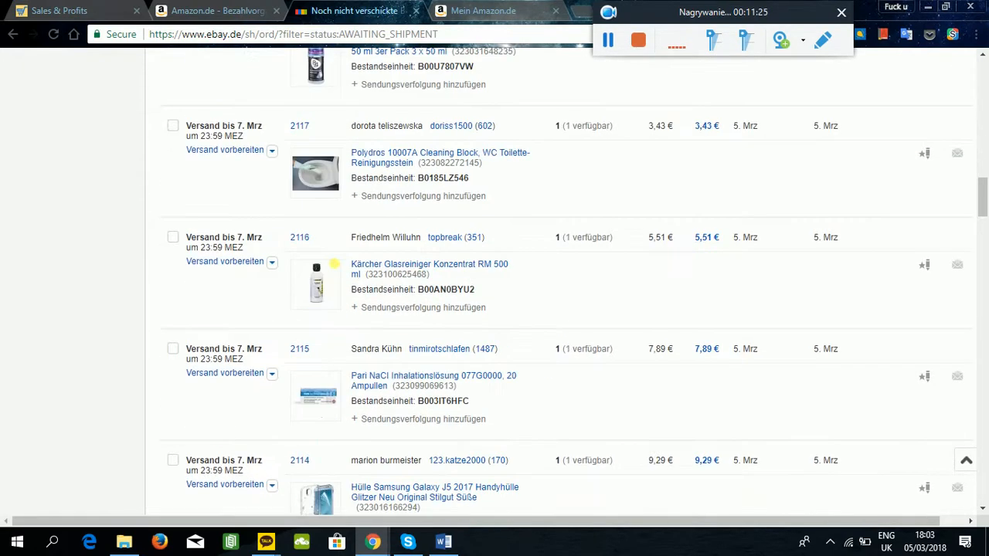
scroll(334, 264, down, 12)
scroll(292, 165, up, 2)
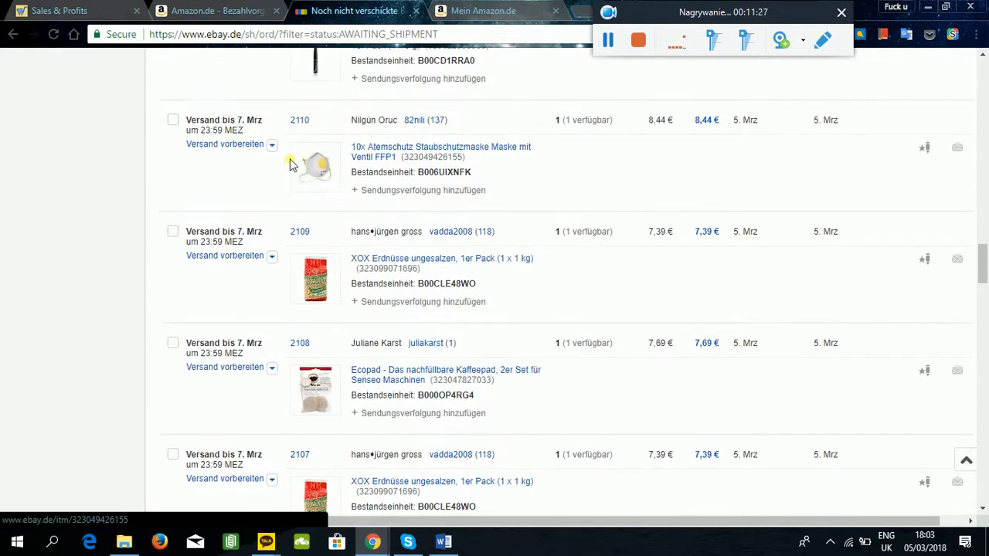
click(272, 145)
click(261, 348)
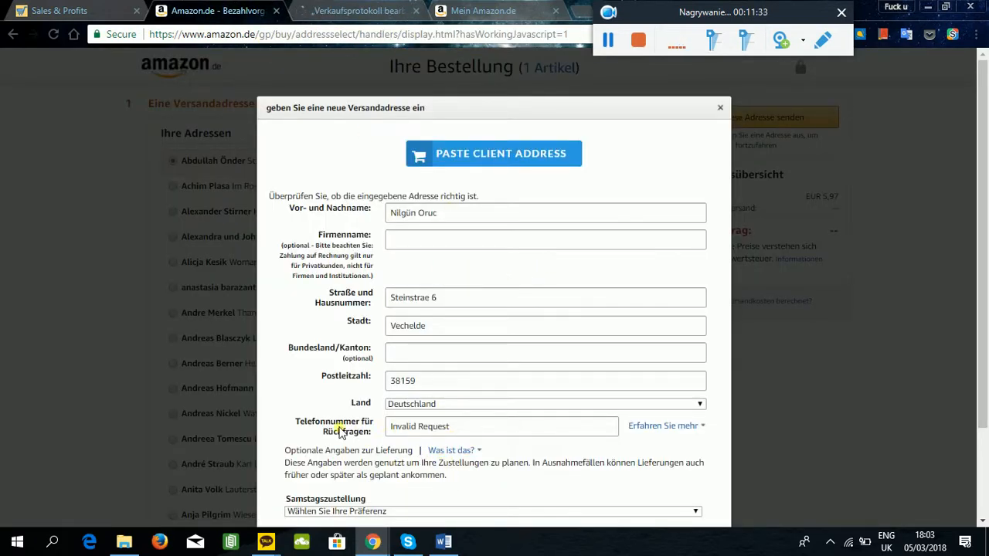
Compare the buyer's address details in the eBay sales record with those in Amazon's new shipping address form.
click(388, 6)
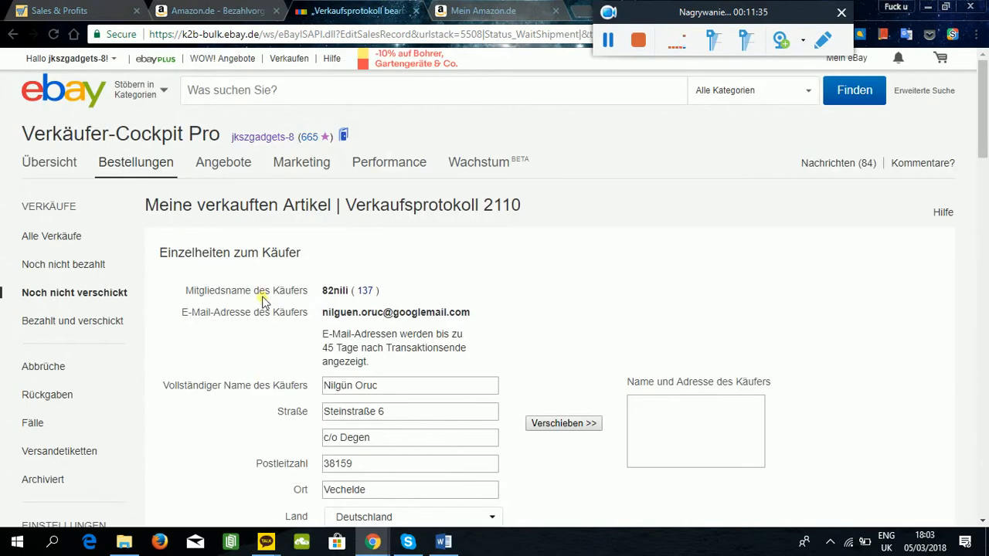
scroll(265, 298, down, 2)
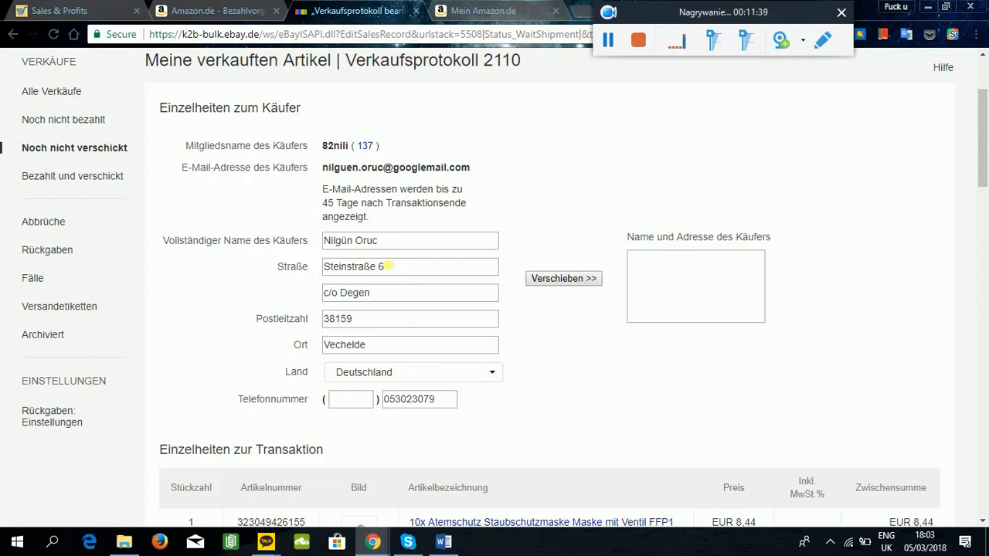
key(ctrl+shift+Tab)
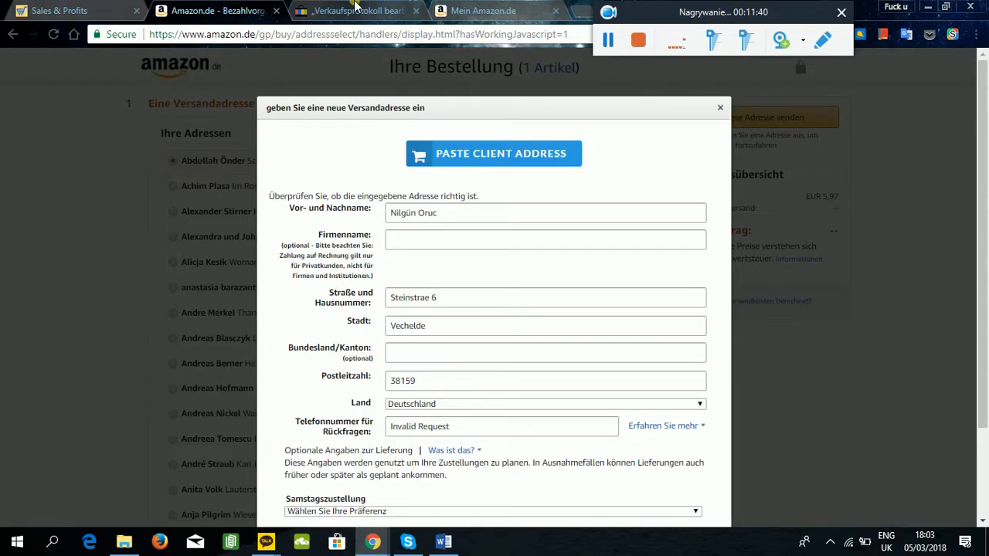
key(ctrl+Tab)
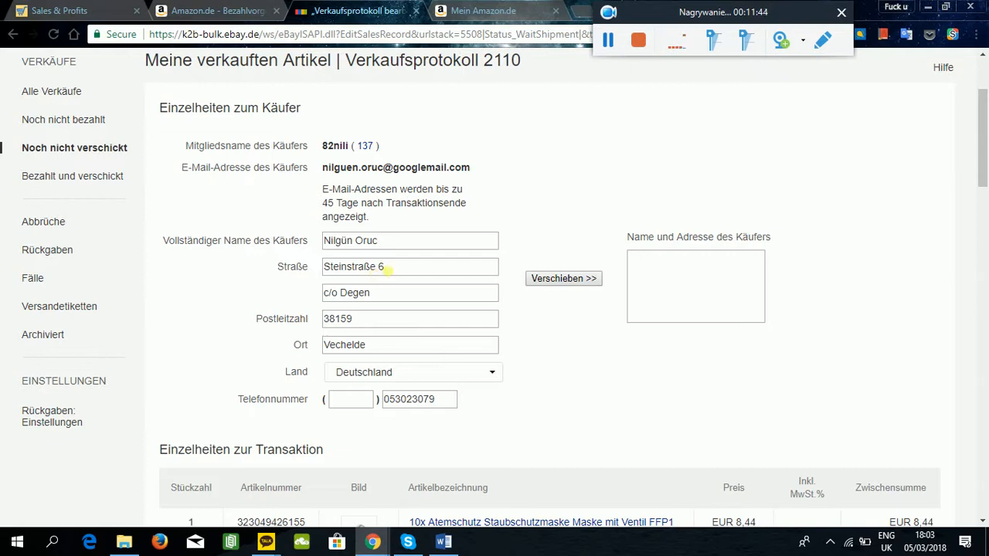
key(ctrl+shift+Tab)
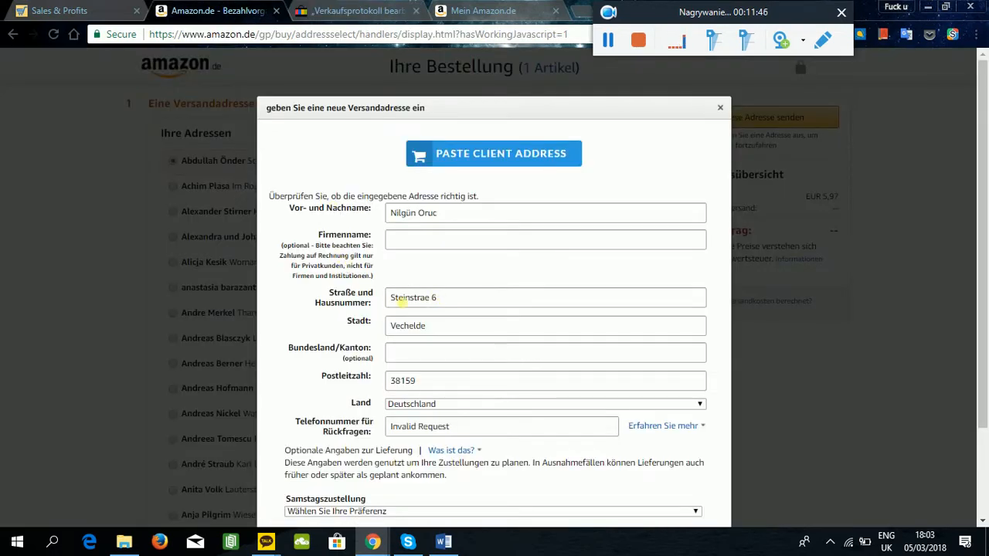
key(ctrl+Tab)
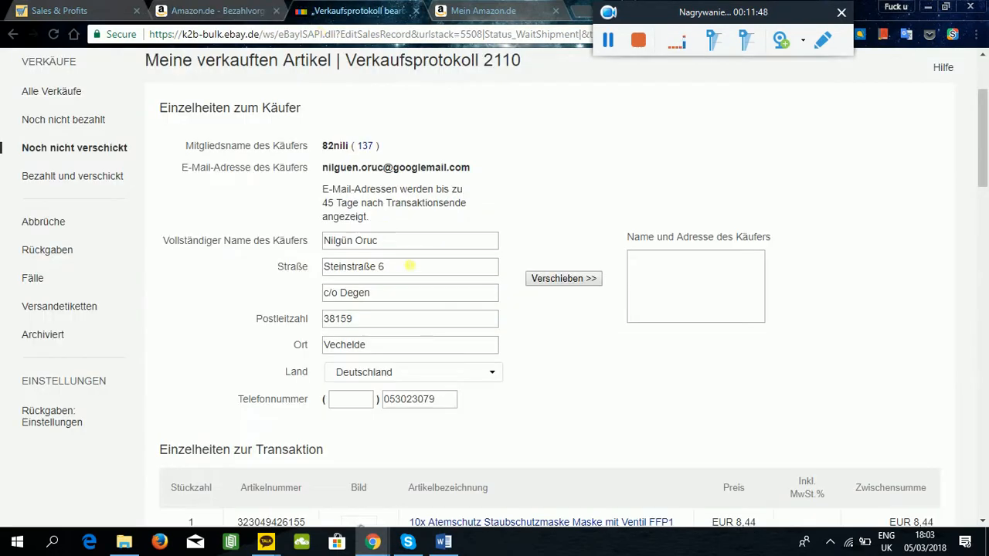
Replace the street and house number in Amazon's address form with the spelling from the eBay sales record.
drag(411, 266, 286, 266)
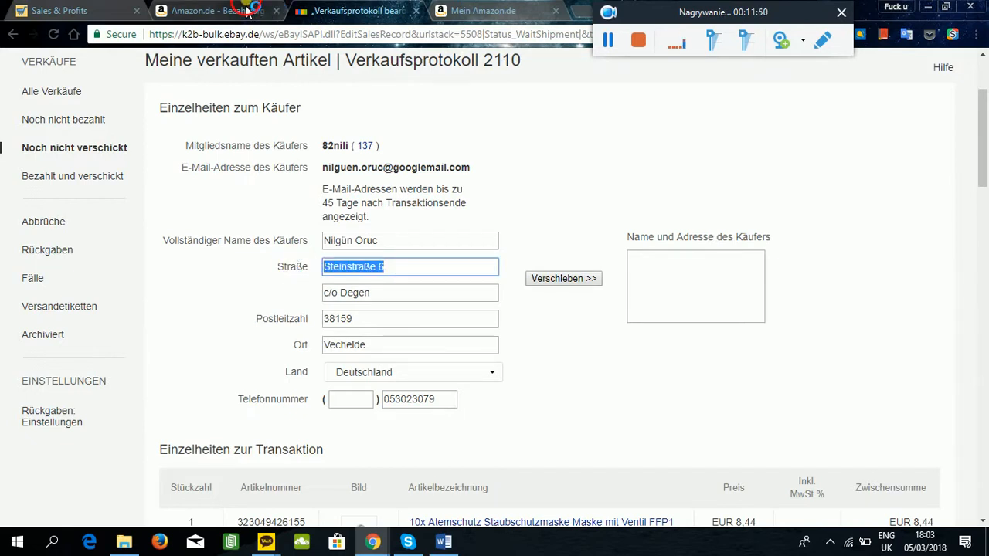
key(ctrl+shift+Tab)
drag(467, 298, 255, 315)
key(ctrl+v)
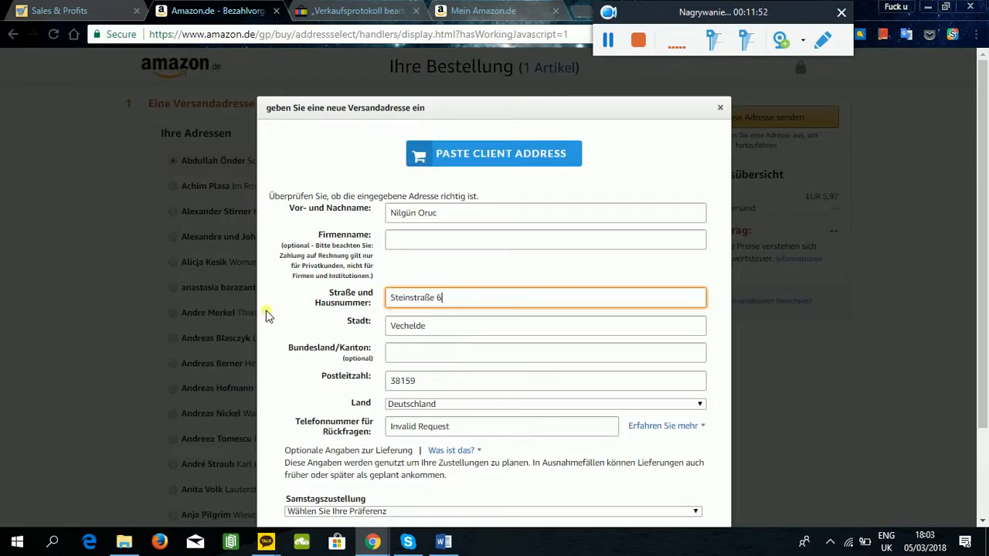
Append the second address line (c/o) from the eBay sales record to the street field in Amazon's address form.
key(ctrl+Tab)
key(Tab)
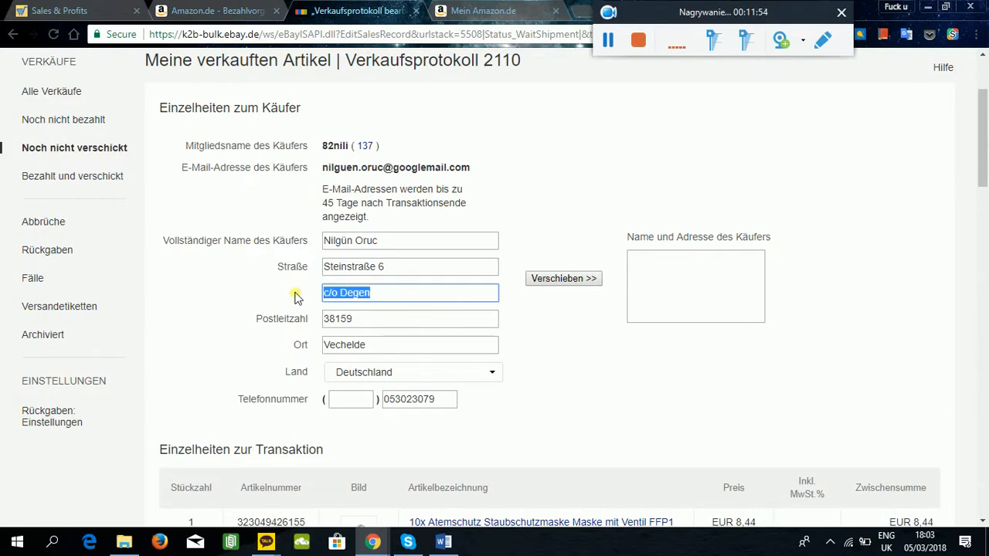
key(ctrl+shift+Tab)
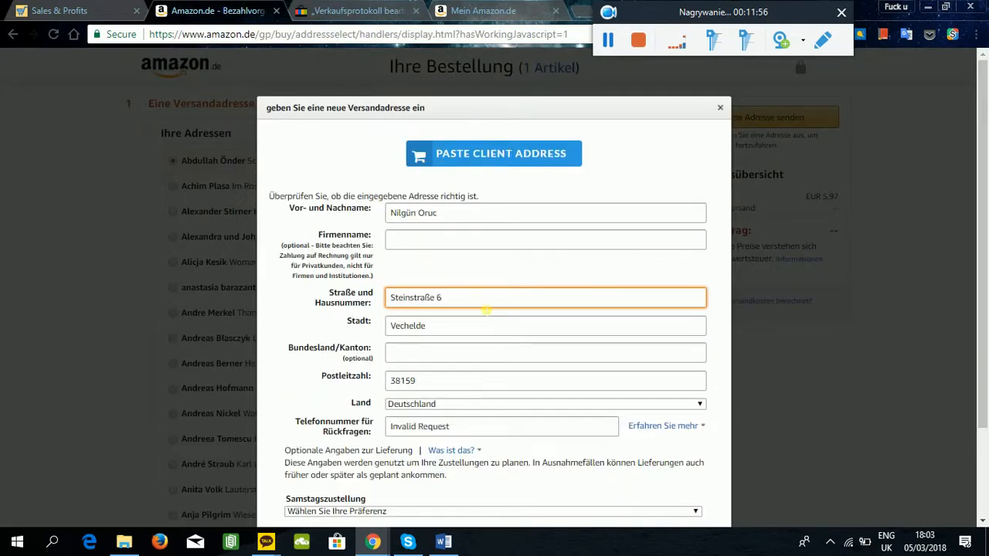
key(ctrl+v)
key(ctrl+Tab)
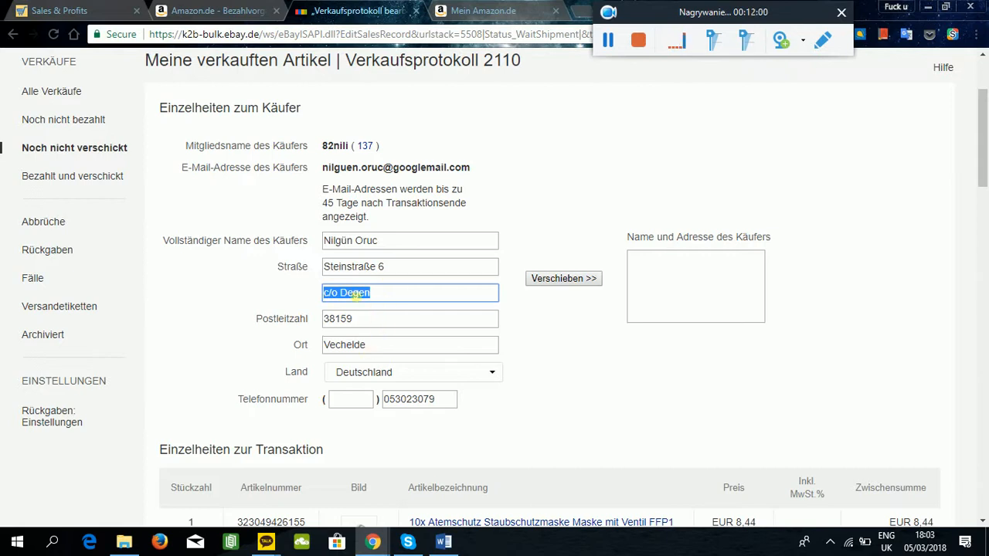
click(208, 10)
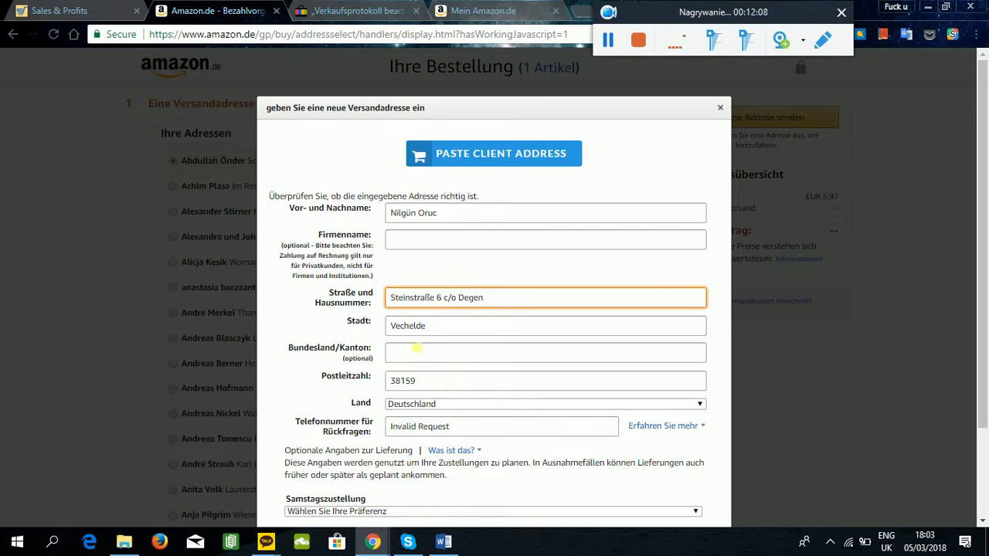
Replace the invalid phone entry in Amazon's address form with the buyer's phone number from the eBay sales record.
click(384, 8)
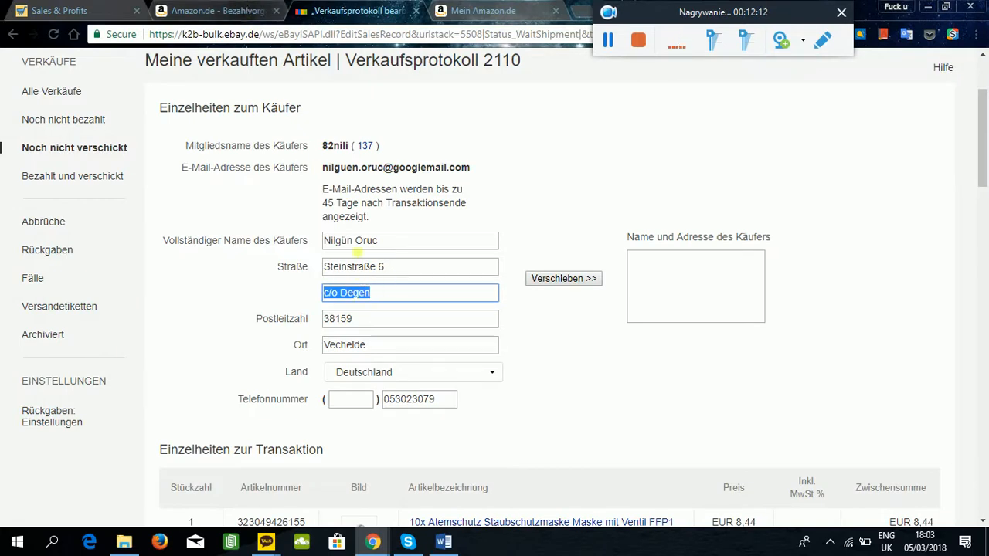
double_click(424, 405)
key(ctrl+c)
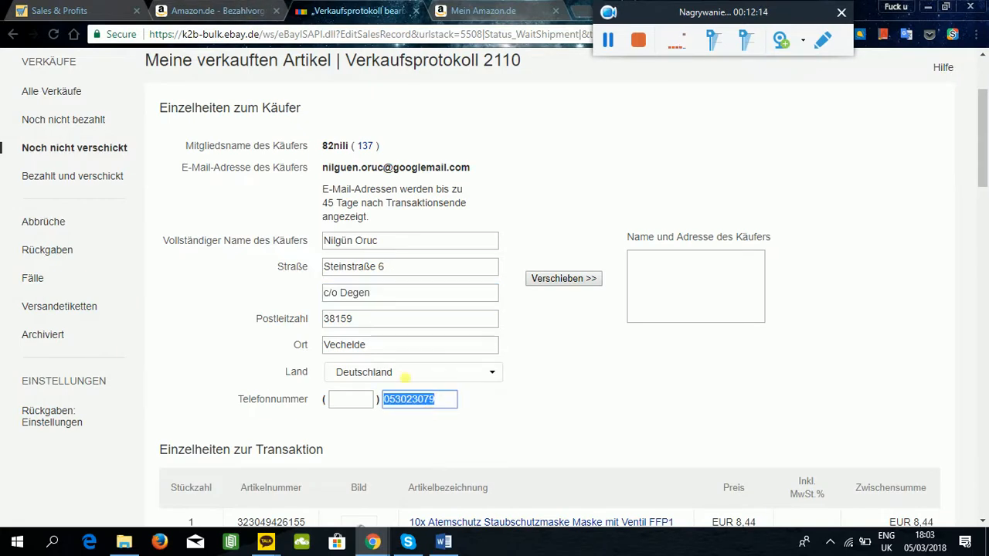
click(207, 8)
triple_click(471, 429)
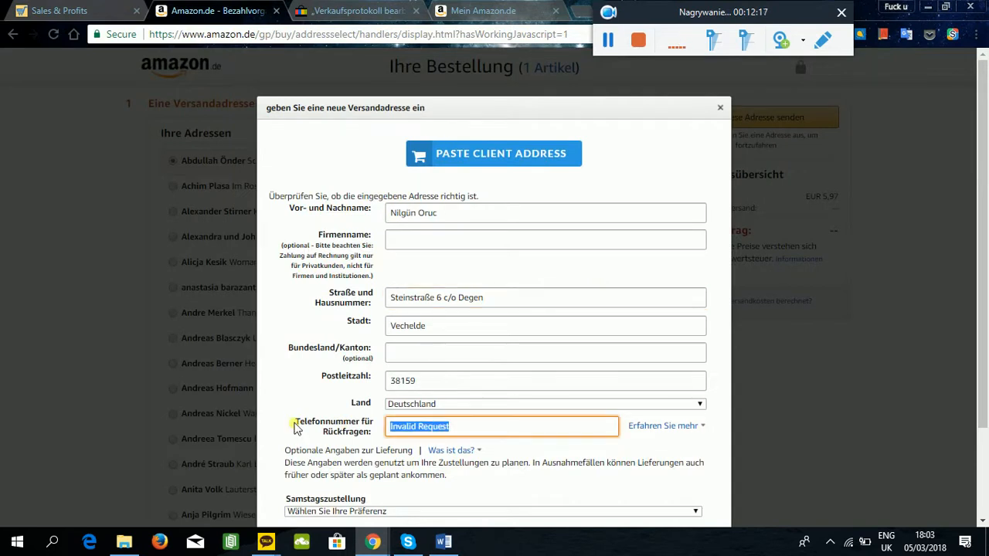
key(ctrl+v)
Review the completed address form and choose to ship the dust mask to this address.
scroll(367, 378, down, 2)
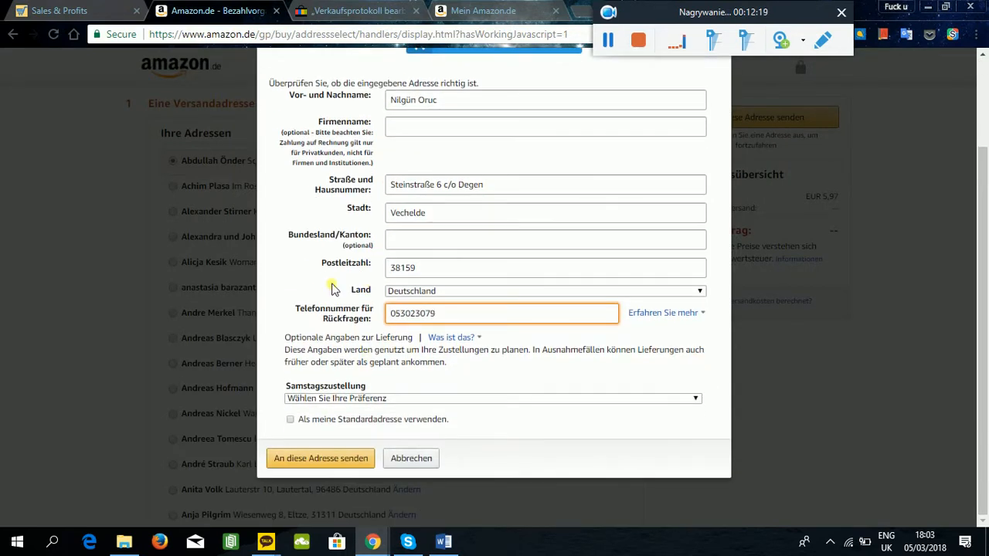
click(451, 337)
scroll(521, 278, up, 1)
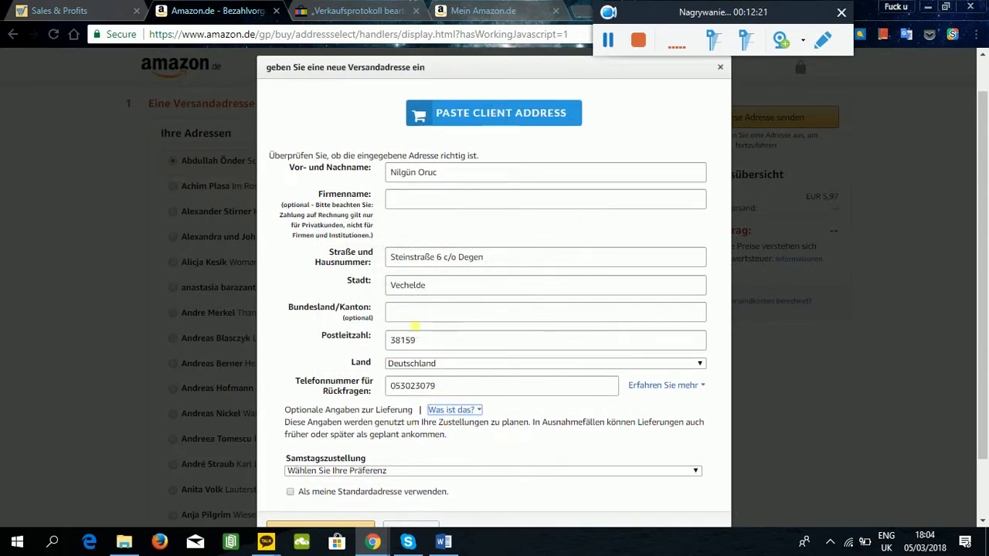
scroll(379, 347, down, 1)
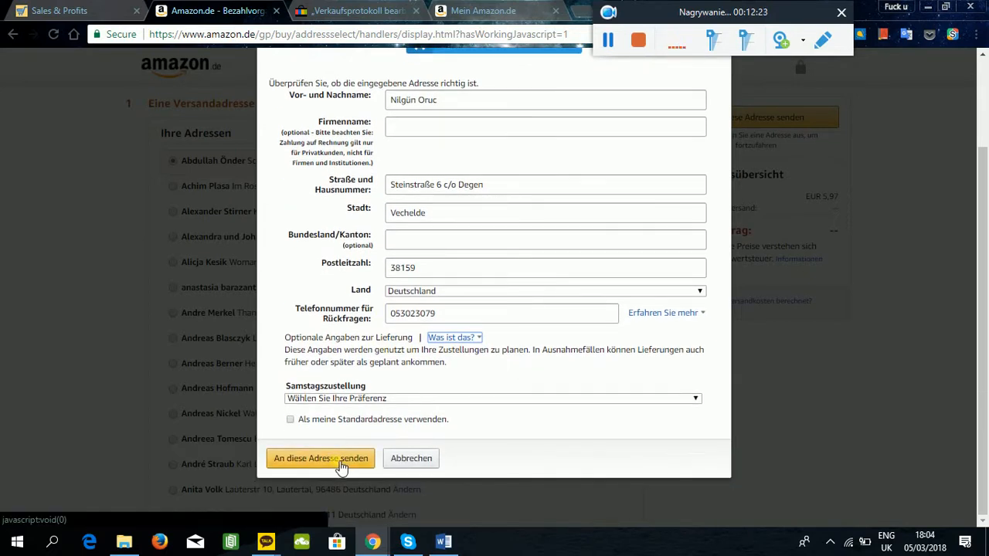
click(341, 462)
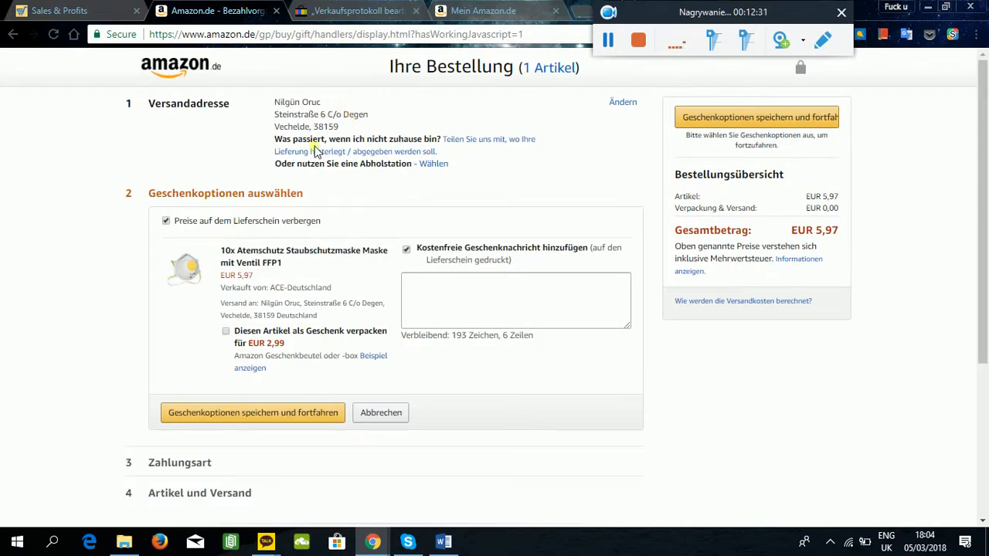
Copy the message "Viel Freude mit dem Product! Von: JKSZ Gadgets" from the Word document into the dust mask's gift message.
click(444, 542)
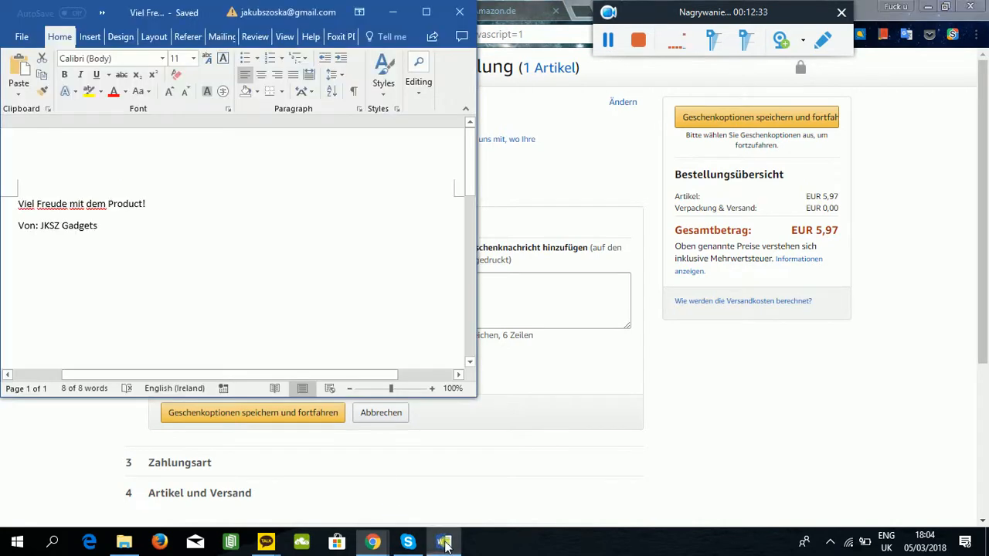
key(ctrl+a)
key(ctrl+c)
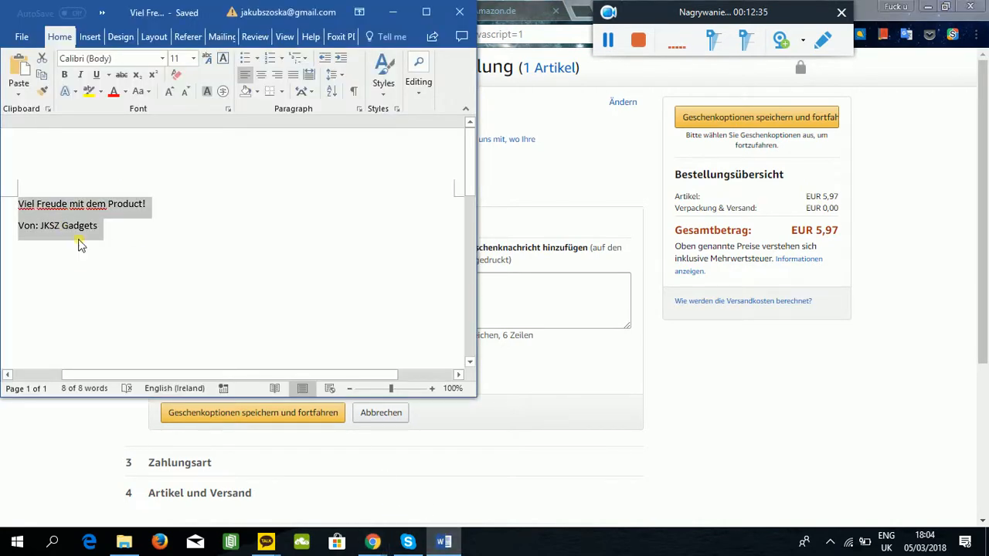
click(499, 313)
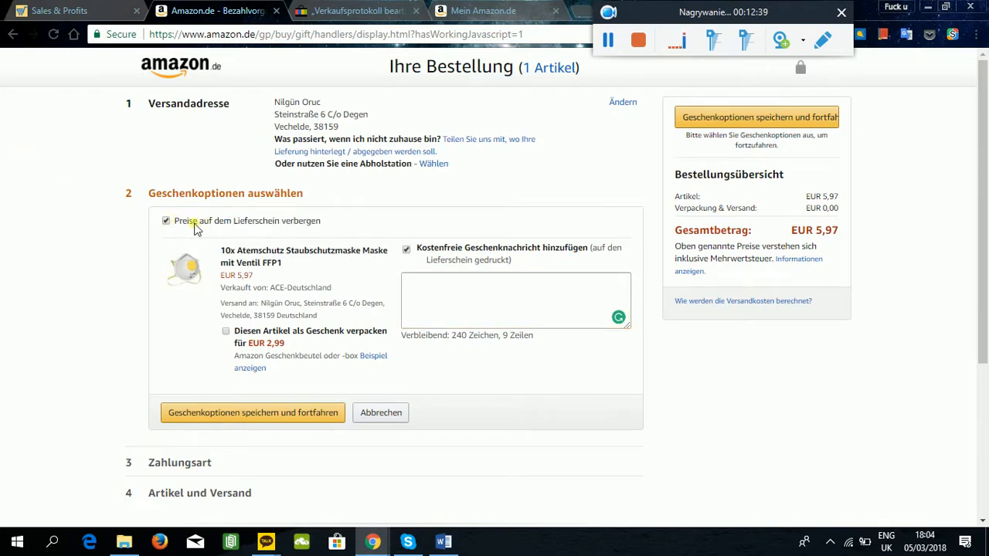
click(450, 297)
key(ctrl+v)
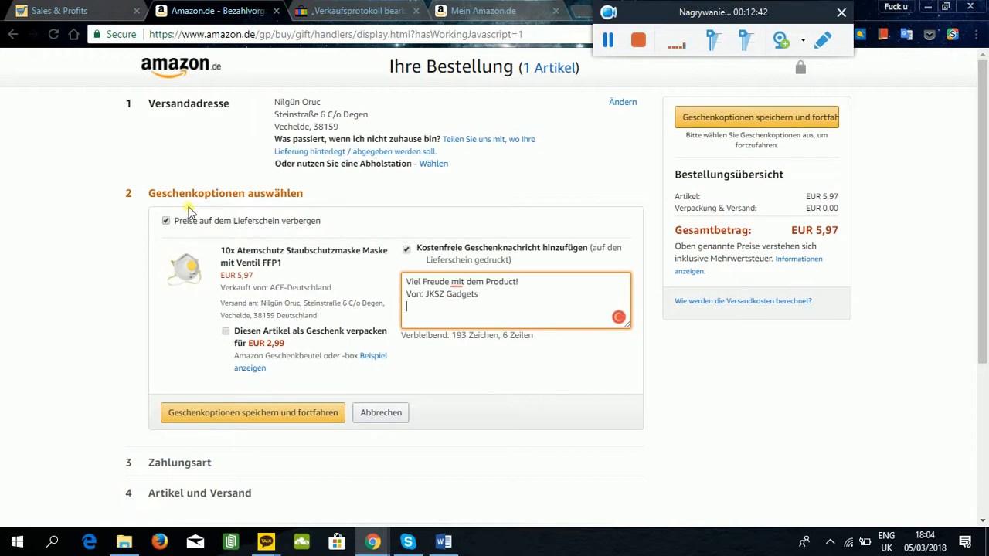
Translate the gift options page into English to read it, and restore the original German text.
drag(674, 10, 754, 120)
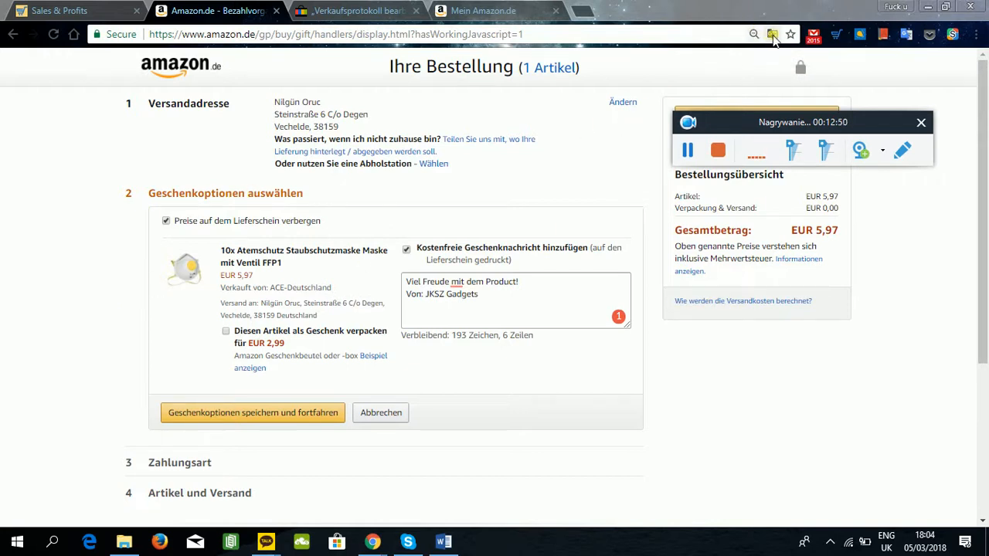
click(772, 35)
click(682, 94)
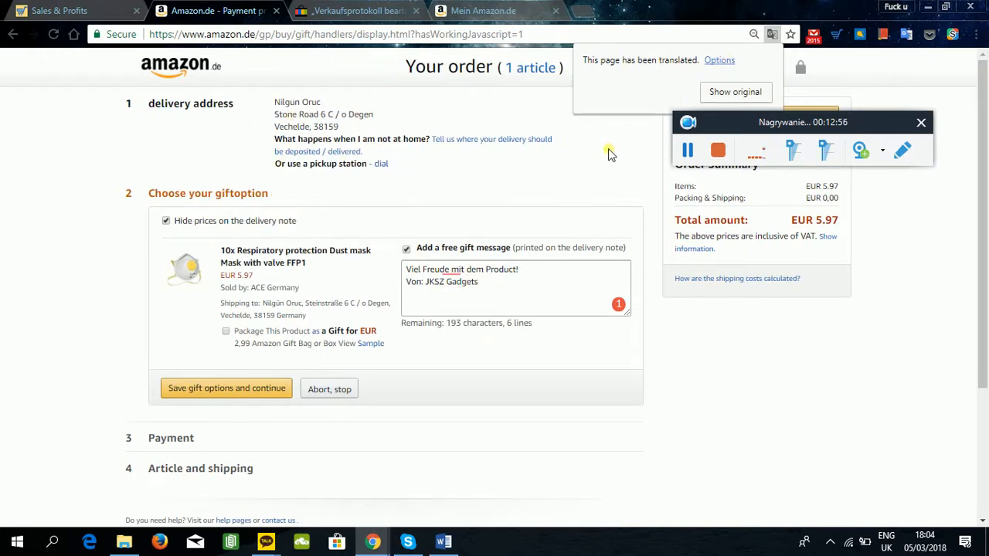
click(738, 92)
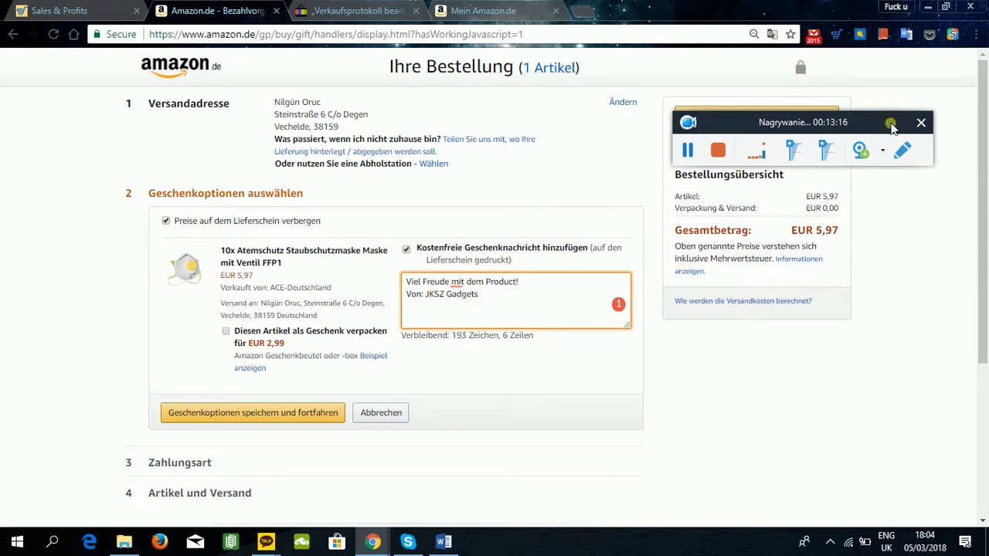
Save the dust mask's gift options and choose the gift card balance as the payment method.
drag(892, 123, 909, 463)
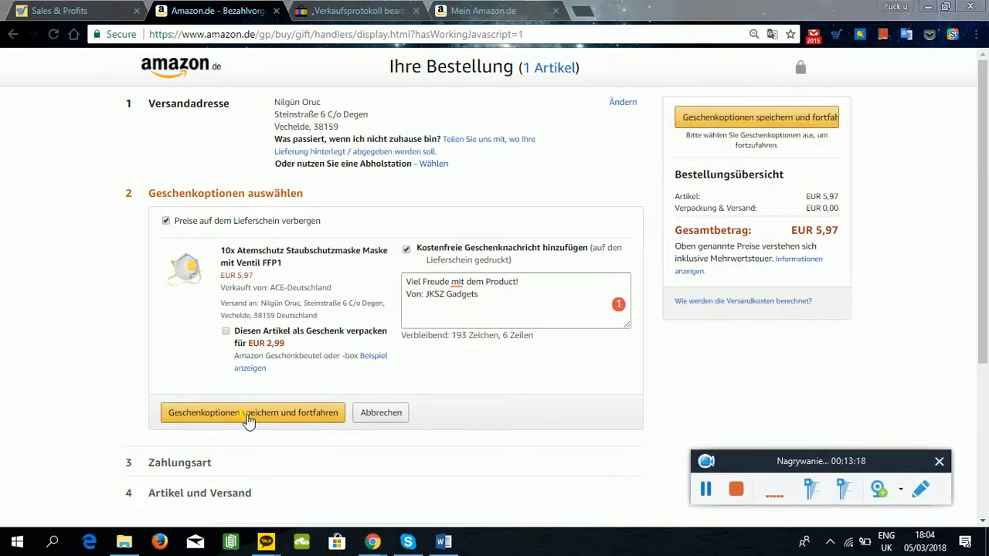
click(244, 417)
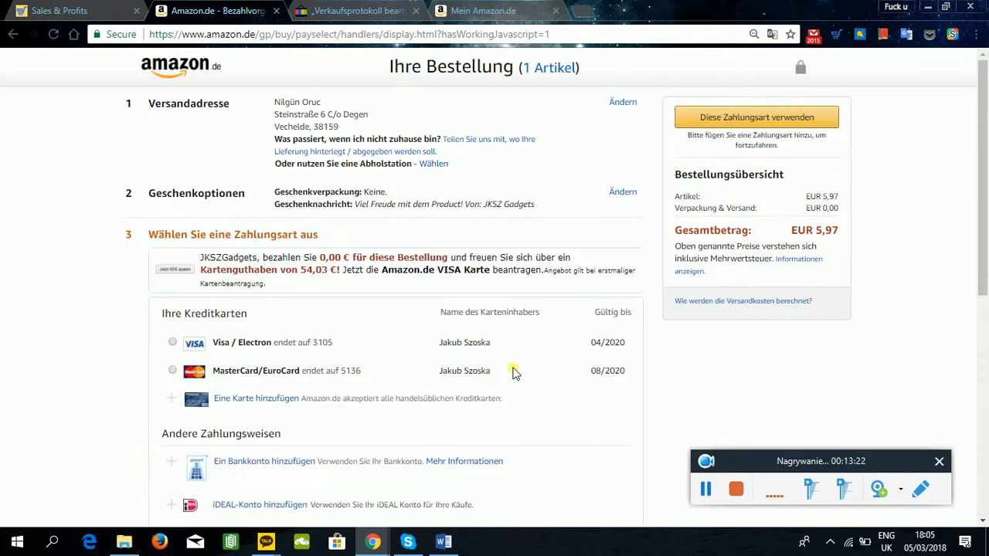
scroll(112, 183, down, 3)
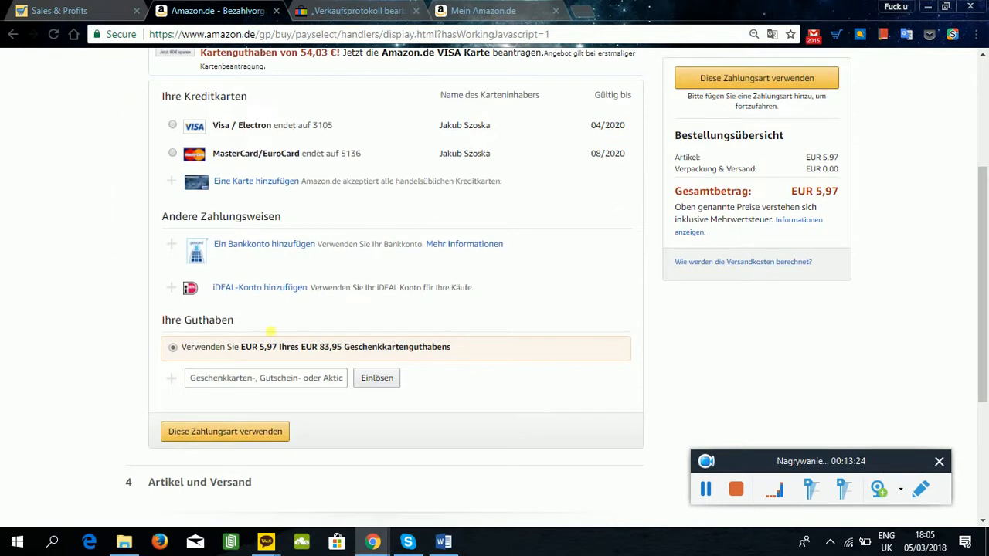
scroll(228, 231, up, 1)
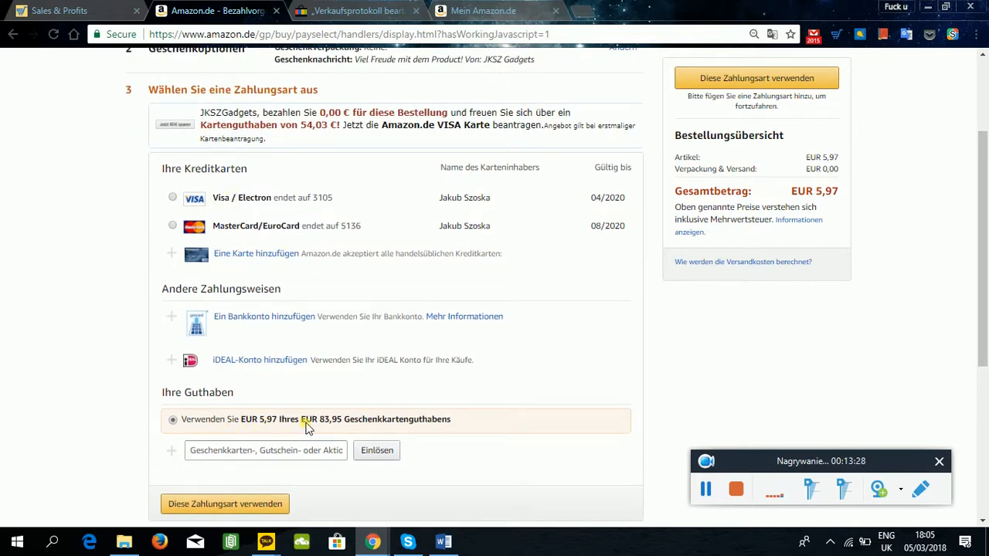
click(756, 81)
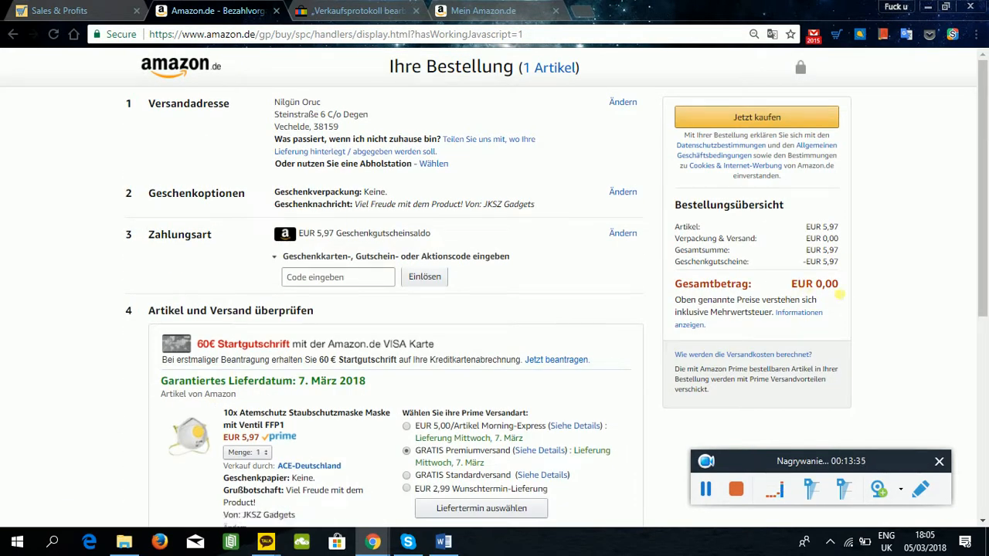
Place the dust mask order and open its order details to check the address and gift message.
click(721, 120)
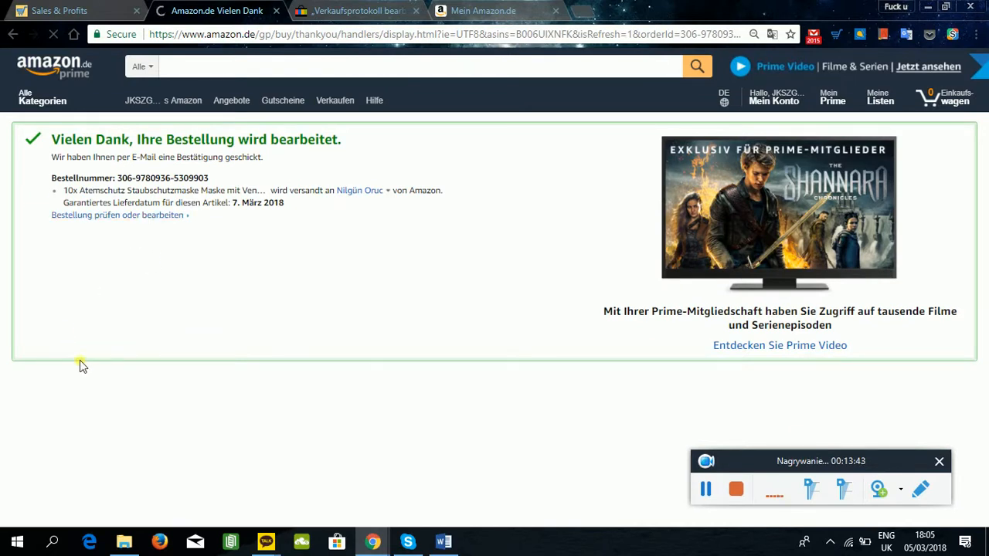
click(150, 221)
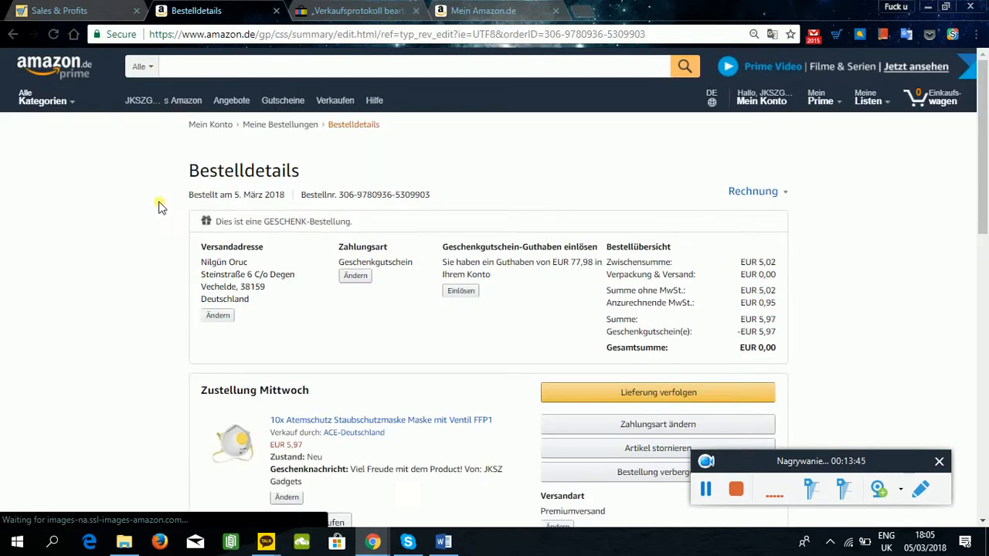
scroll(232, 176, down, 1)
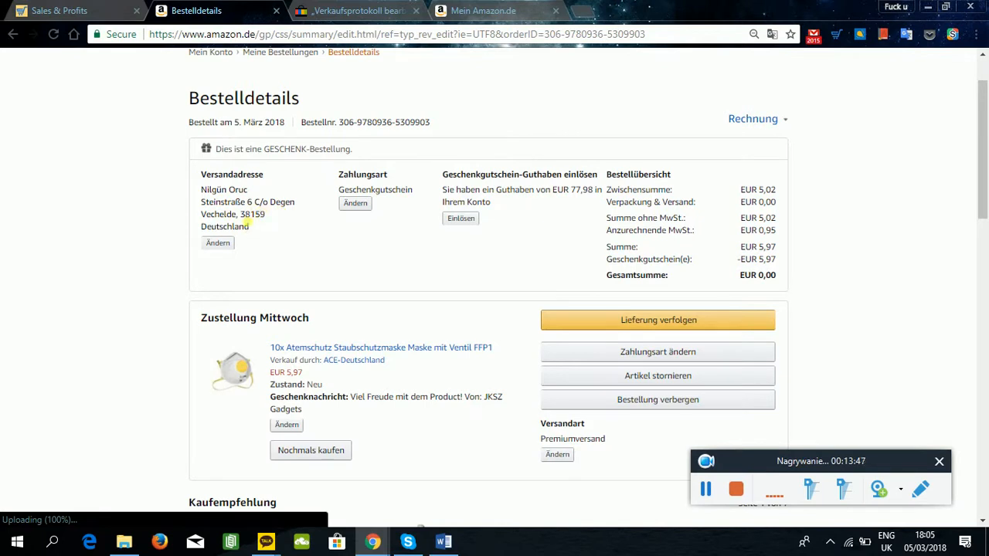
Mark the dust mask sale as ordered in DSM Tool's sales list.
key(ctrl+shift+Tab)
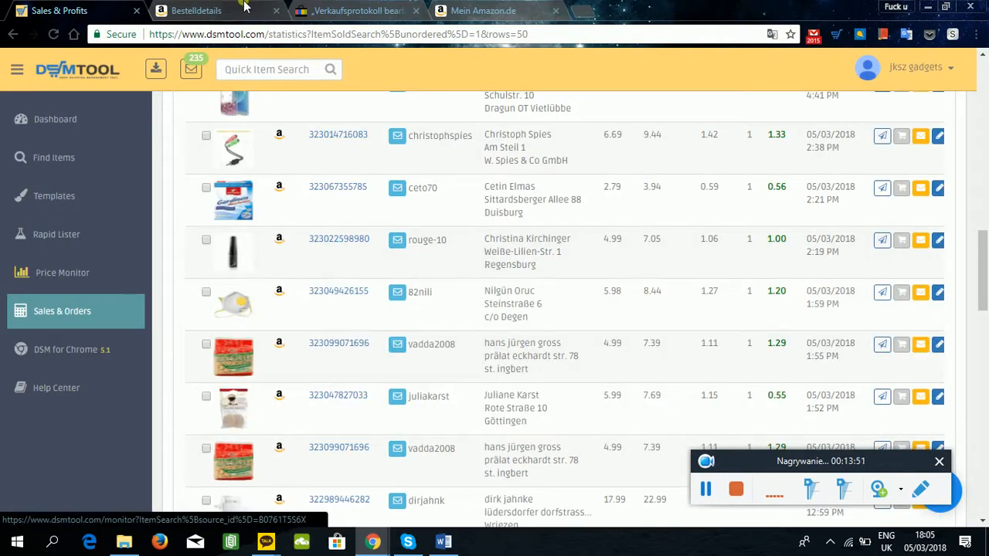
key(ctrl+Tab)
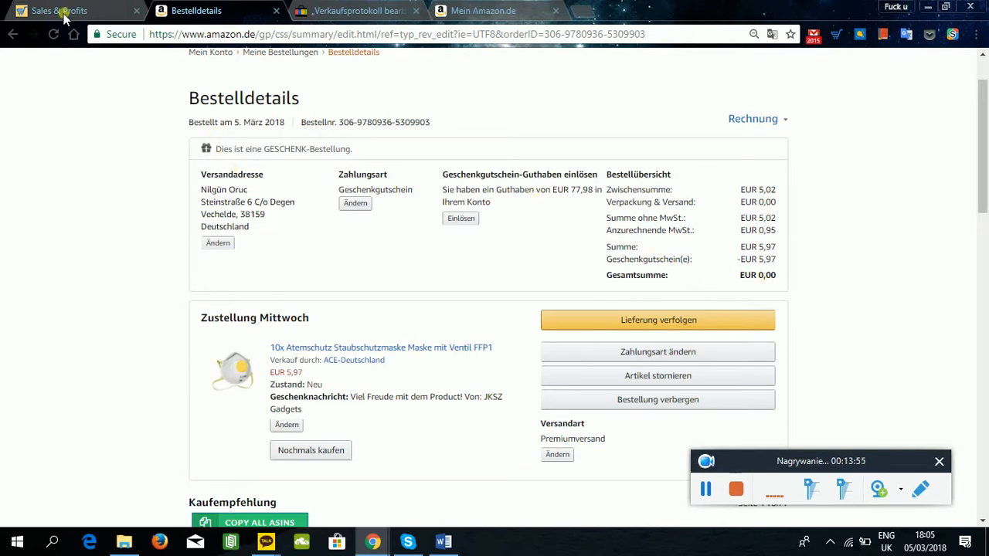
key(ctrl+shift+Tab)
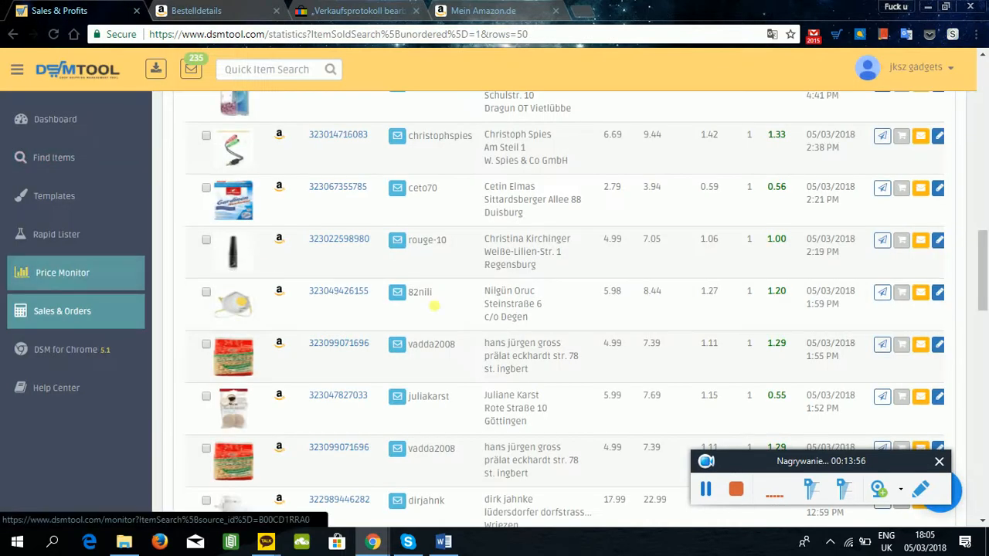
click(902, 293)
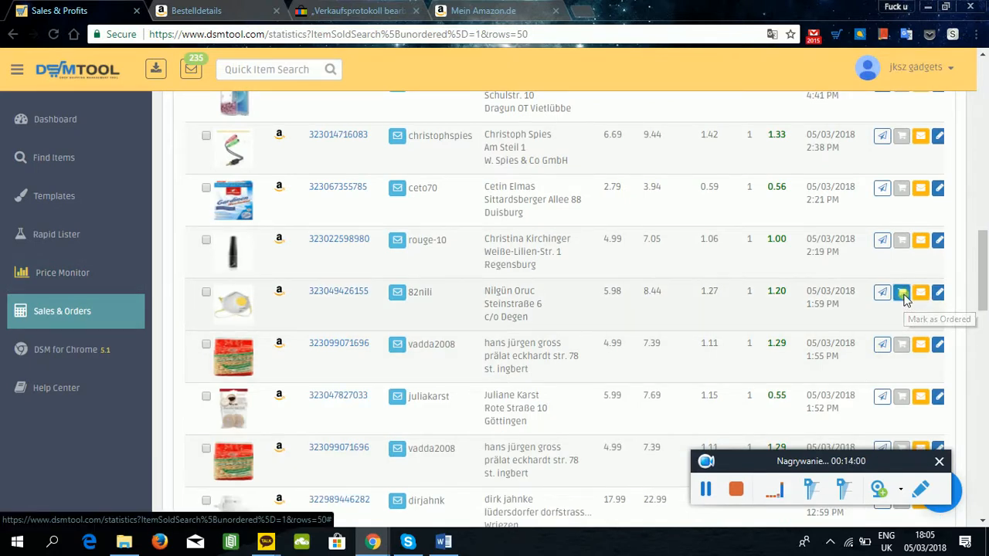
Return to eBay's list of orders awaiting shipment and mark the dust mask order as shipped.
click(208, 11)
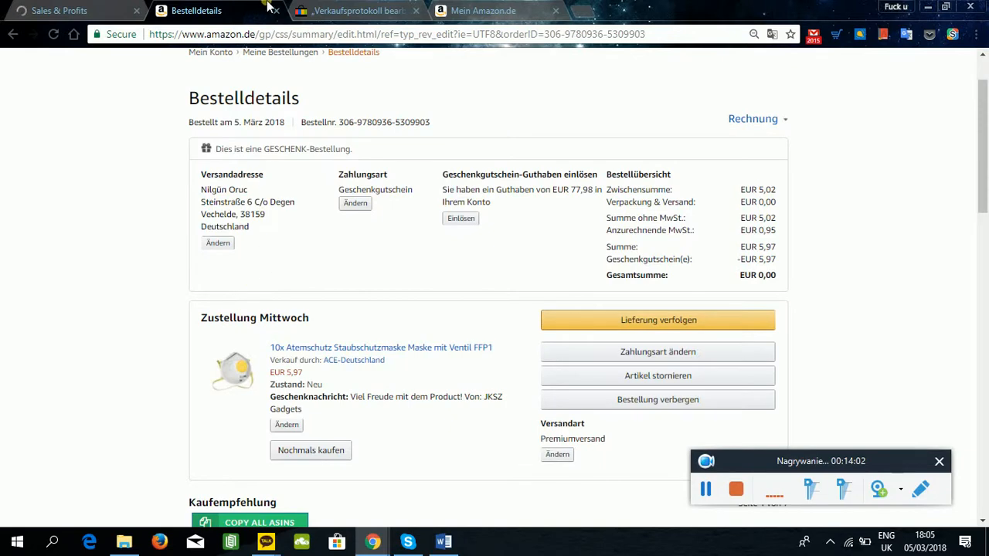
click(332, 11)
click(12, 34)
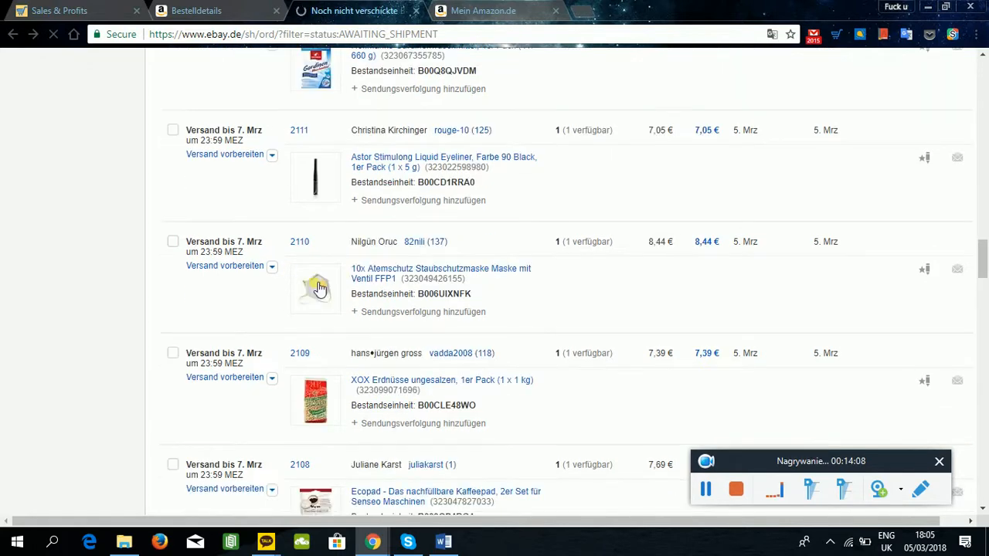
click(272, 267)
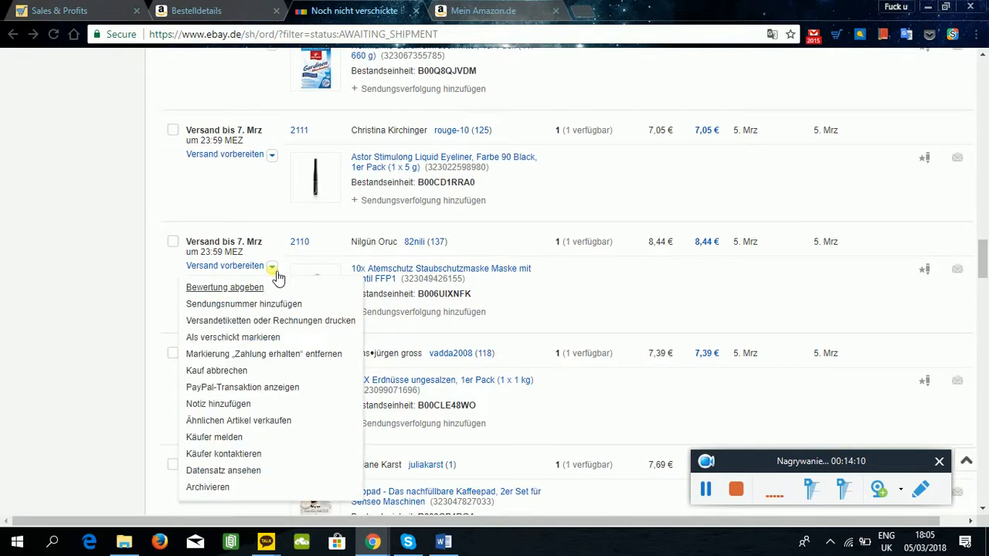
click(243, 337)
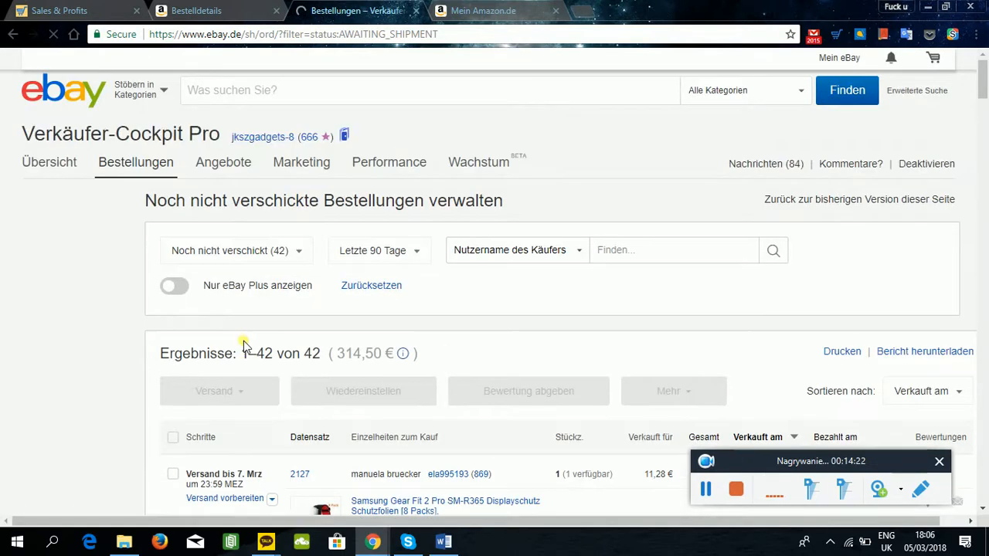
key(ctrl+shift+Tab)
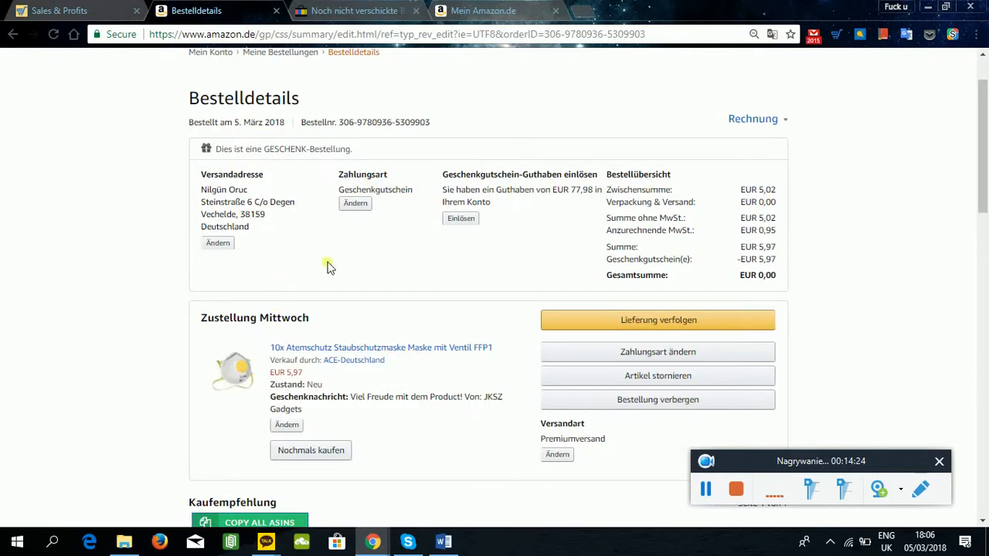
scroll(328, 267, down, 4)
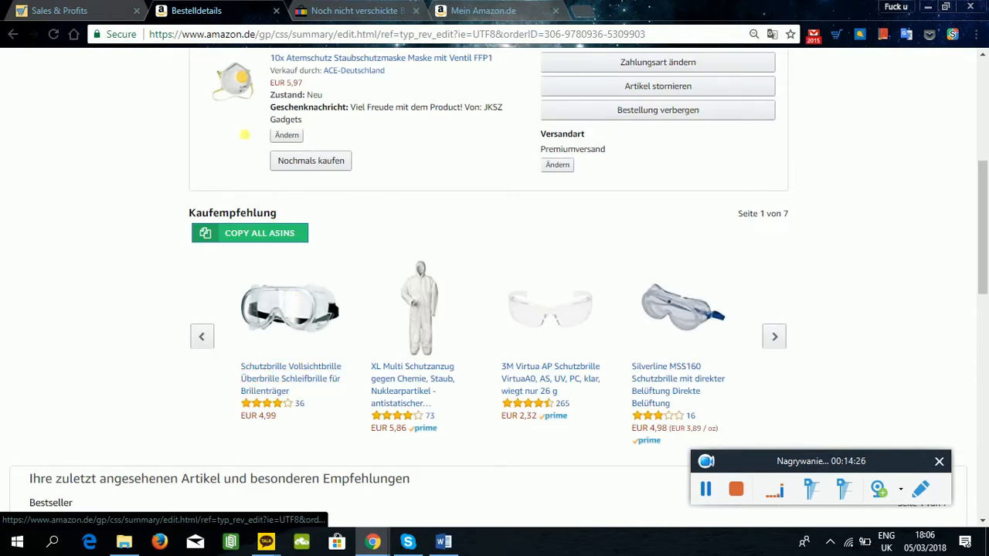
click(323, 11)
scroll(297, 232, down, 5)
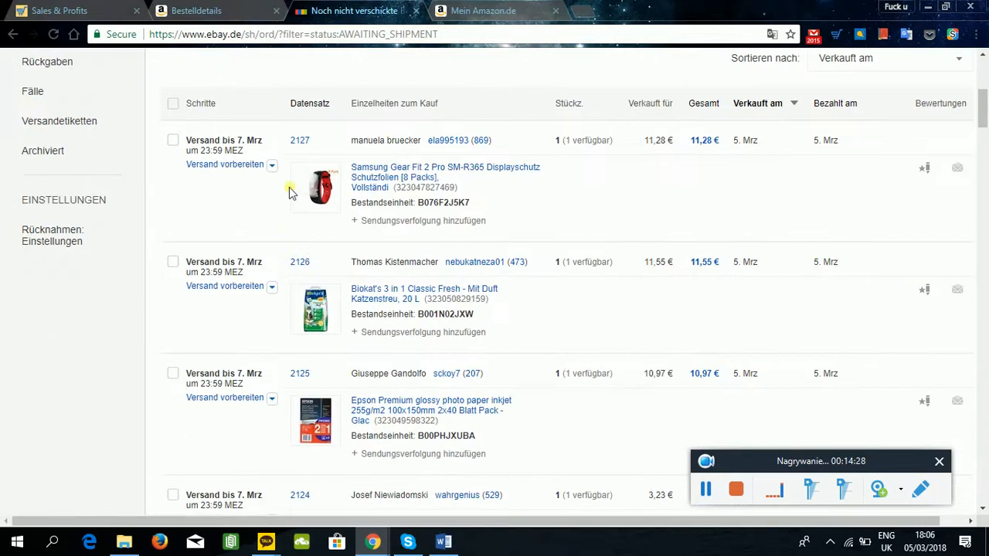
click(197, 11)
click(347, 8)
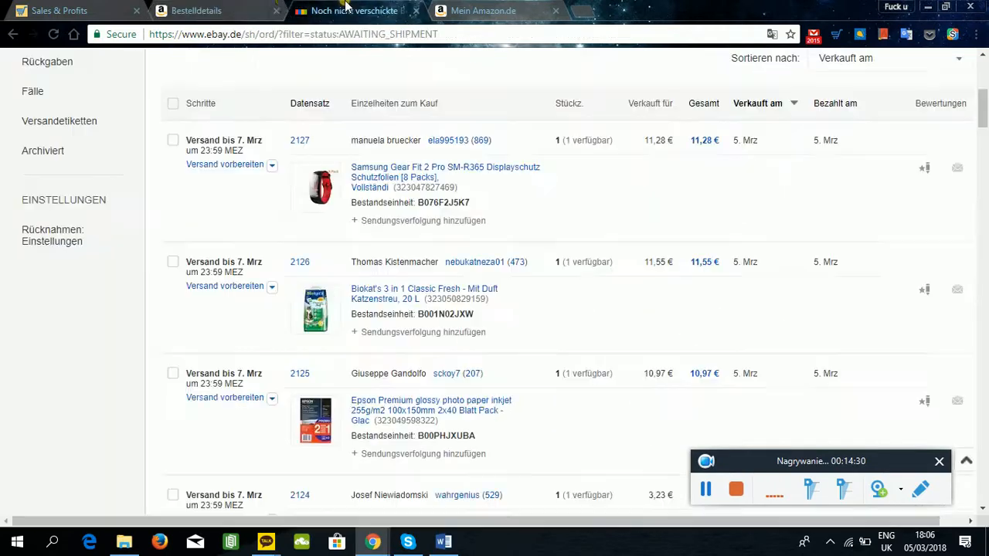
click(201, 11)
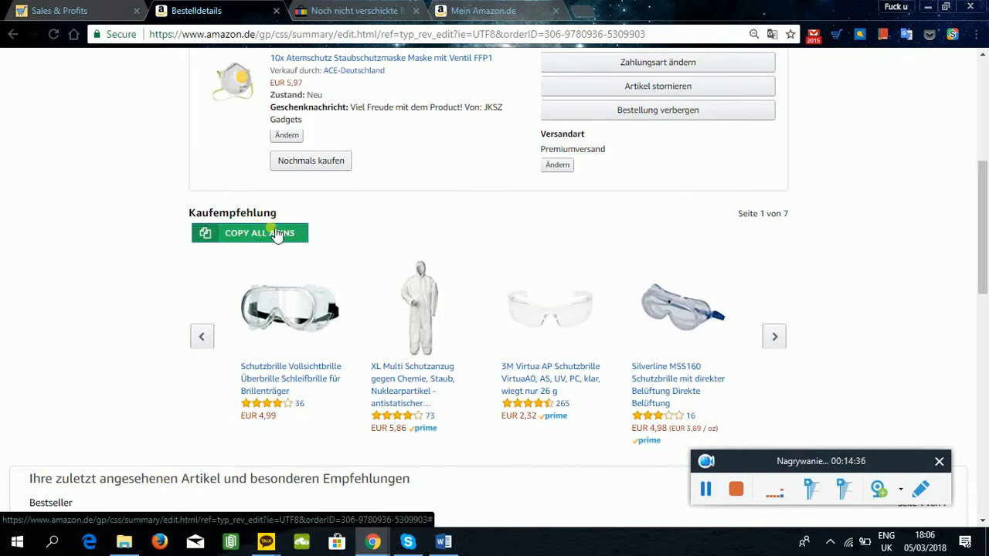
Reload eBay's list of orders awaiting shipment and check whether the dust mask order is still listed.
click(363, 12)
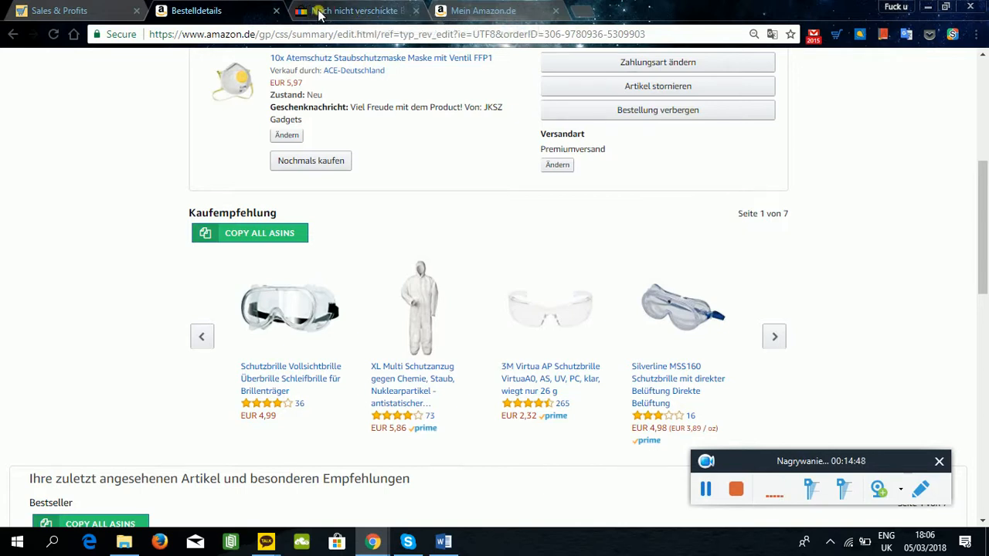
scroll(248, 300, down, 14)
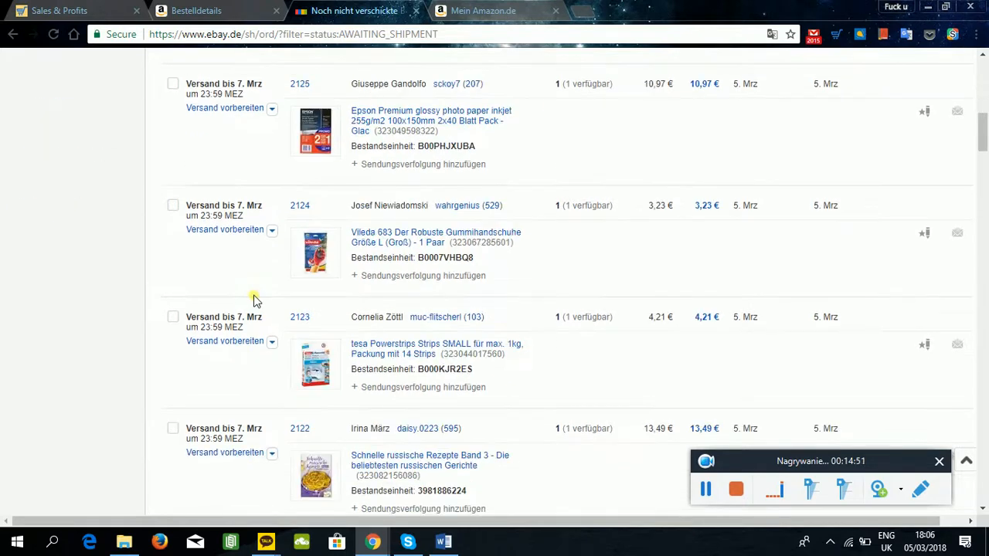
scroll(528, 270, down, 12)
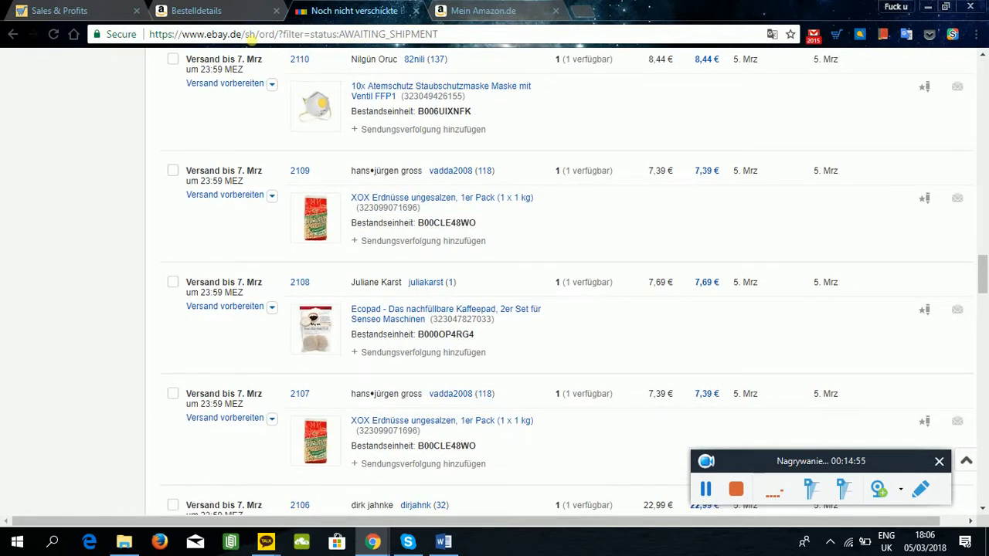
click(52, 34)
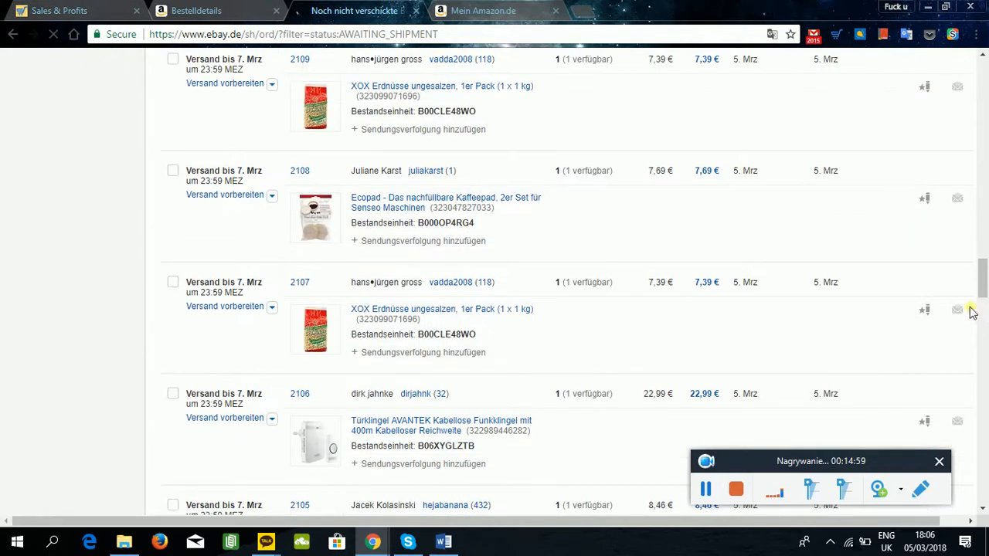
scroll(279, 219, down, 5)
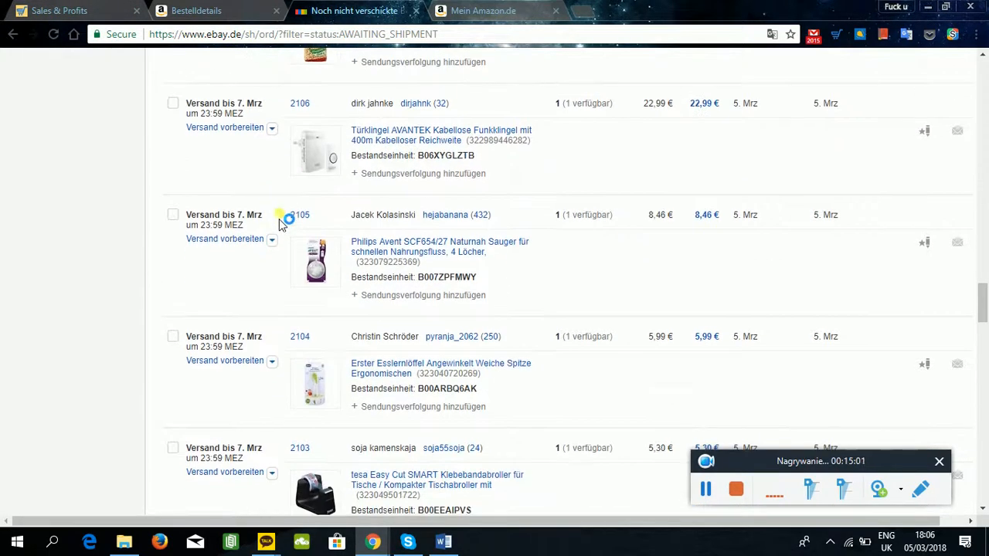
scroll(279, 219, down, 3)
scroll(299, 217, up, 20)
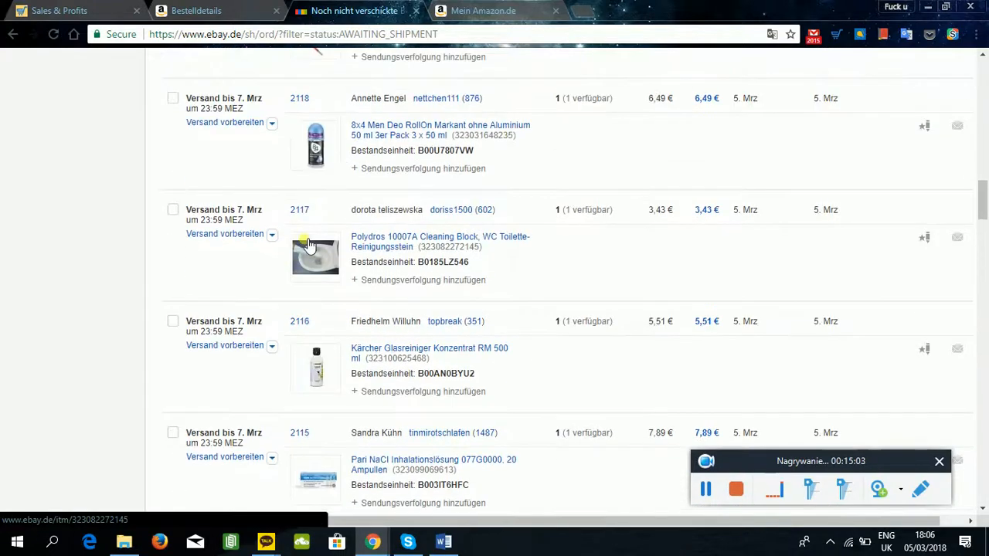
scroll(301, 232, up, 15)
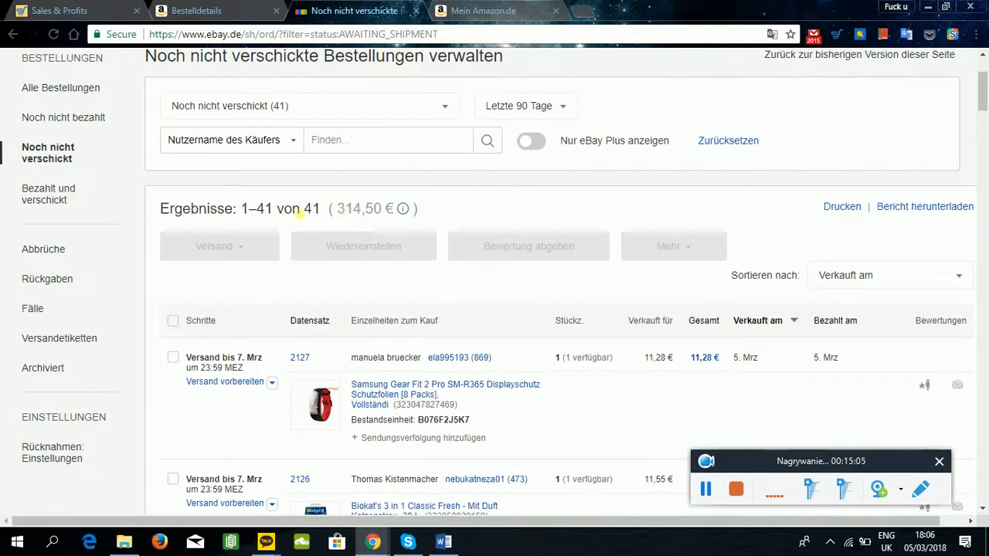
Compare DSM Tool's list of unordered sales with eBay's list of orders awaiting shipment.
click(37, 6)
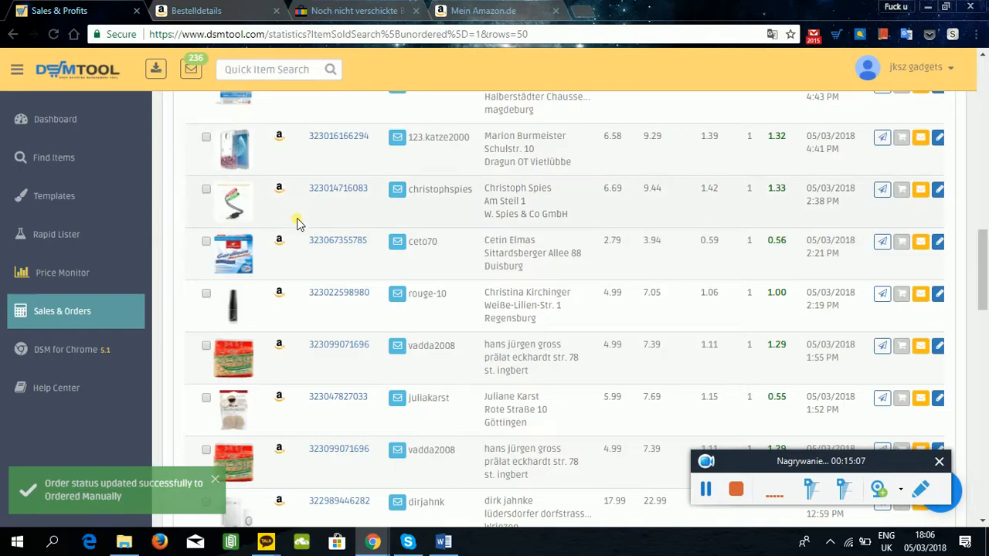
scroll(307, 248, up, 8)
scroll(282, 309, down, 3)
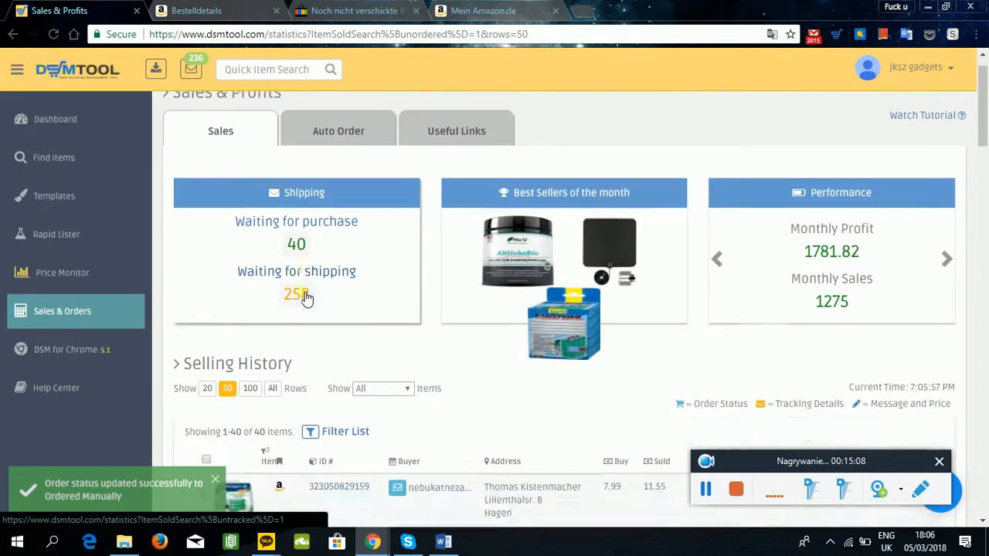
click(344, 10)
scroll(315, 332, down, 2)
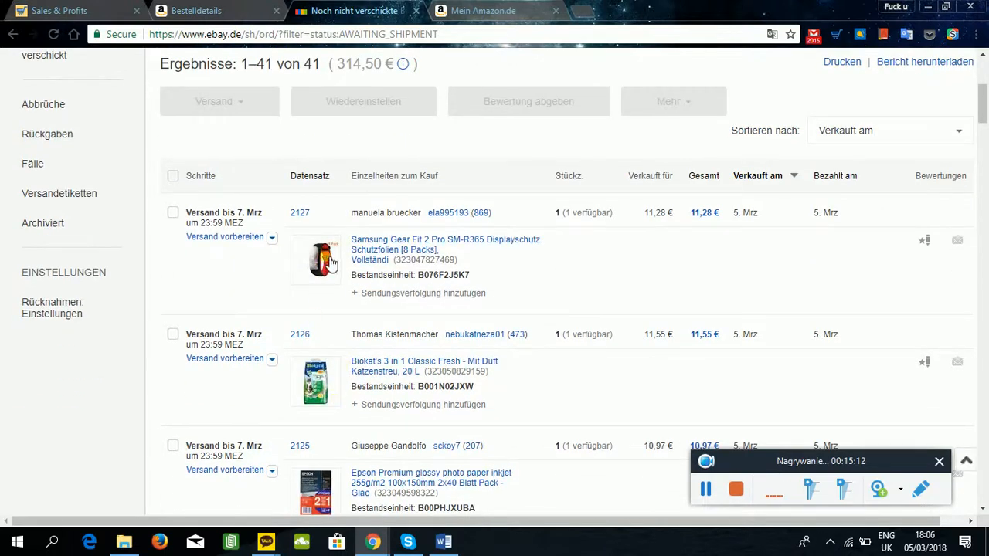